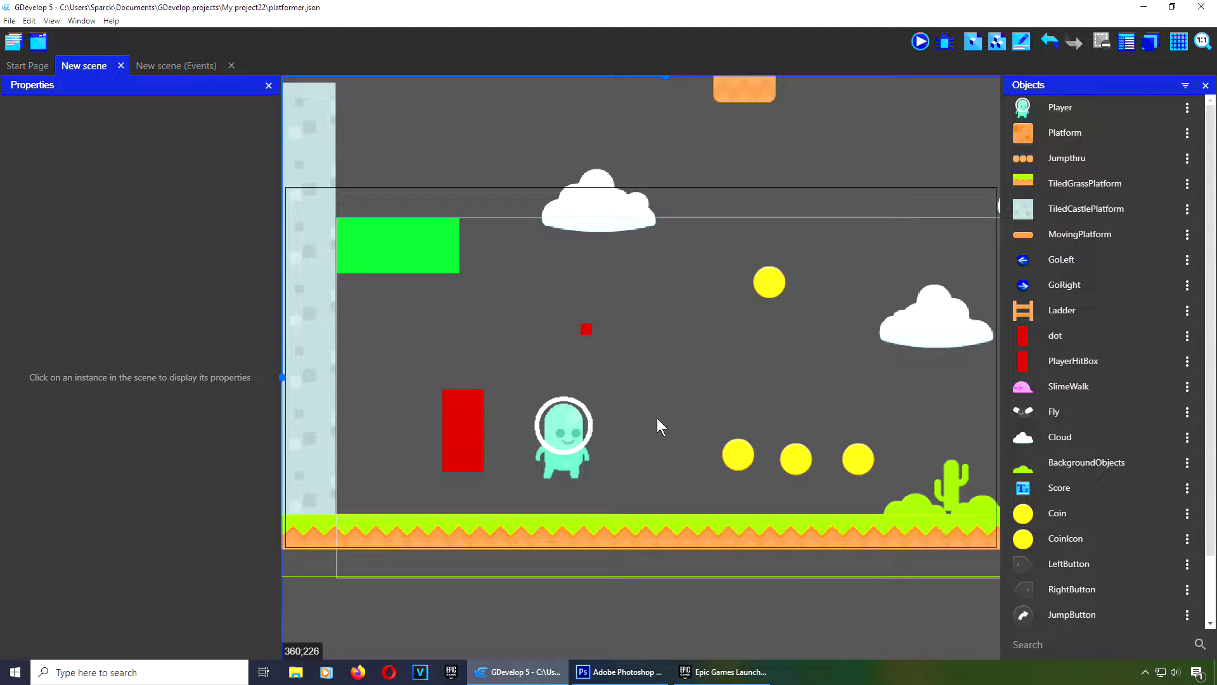
Step: Preview the platformer, running and jumping the player right and left, then close the preview
left_click(920, 42)
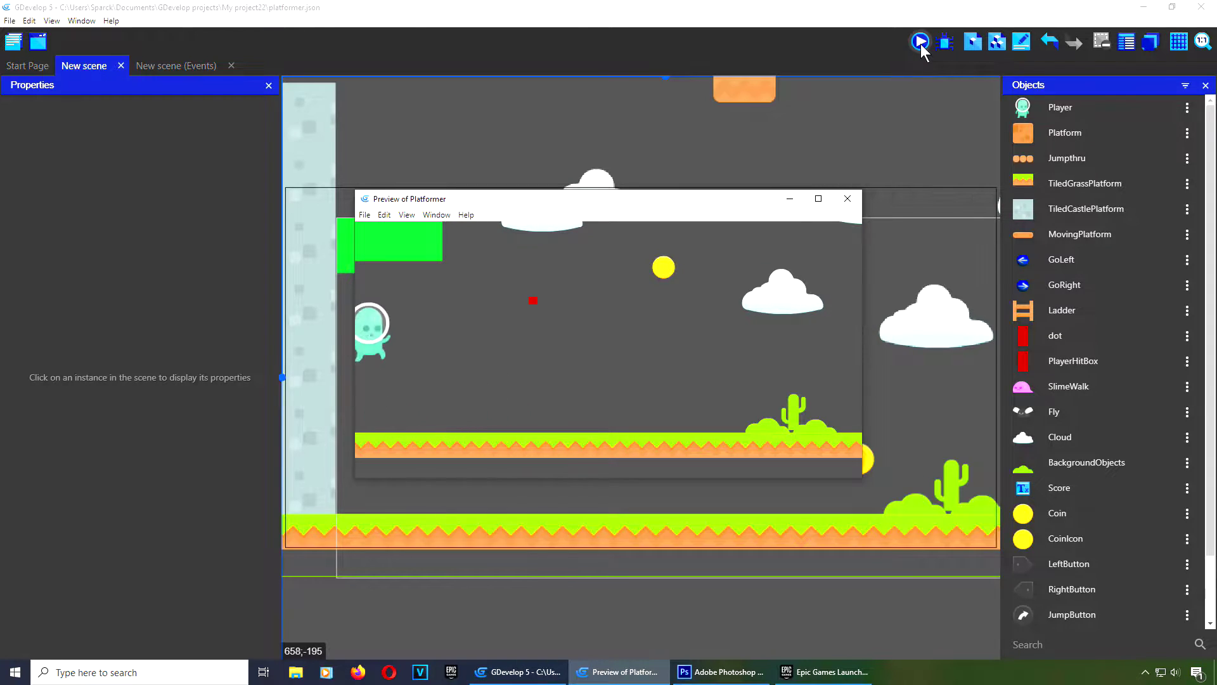
key("Right")
key("space")
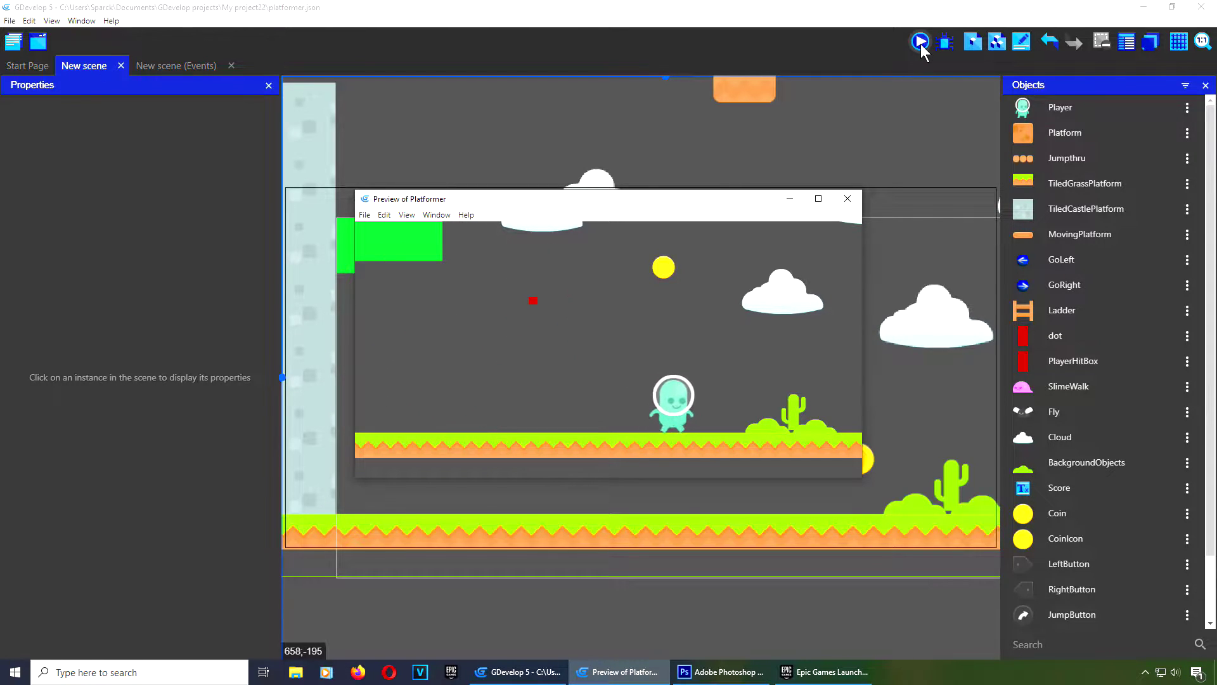
key("space")
key("Left")
key("space")
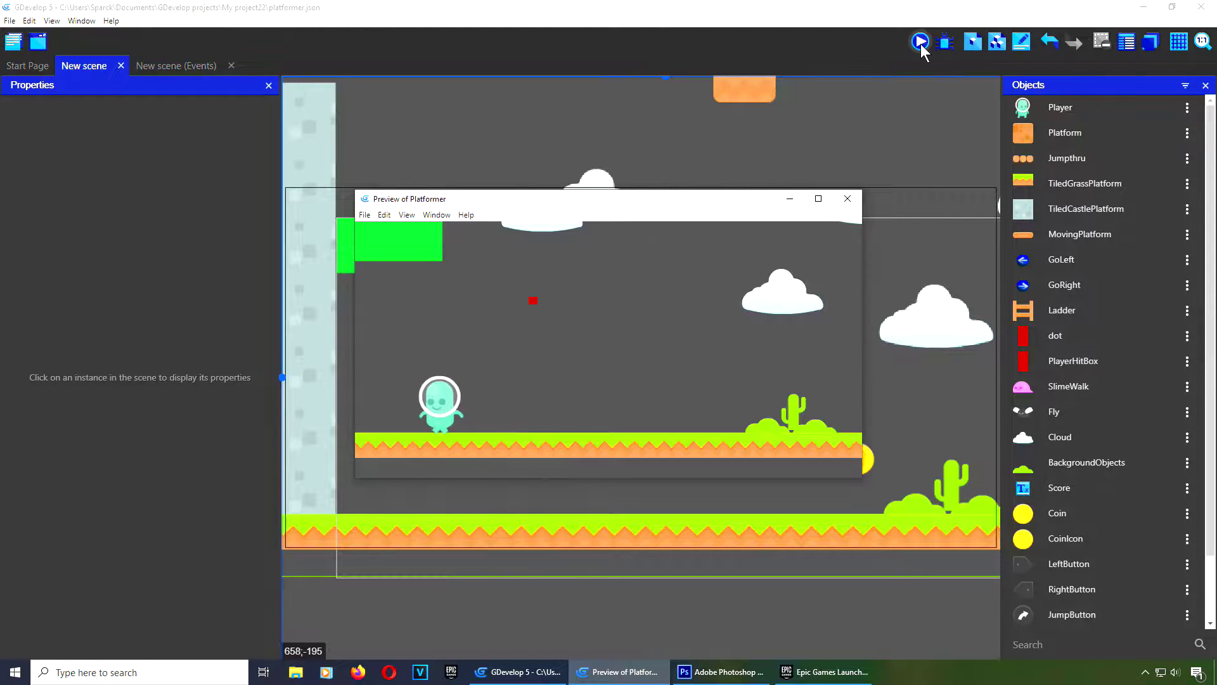
key("Right")
key("space")
key("alt+F4")
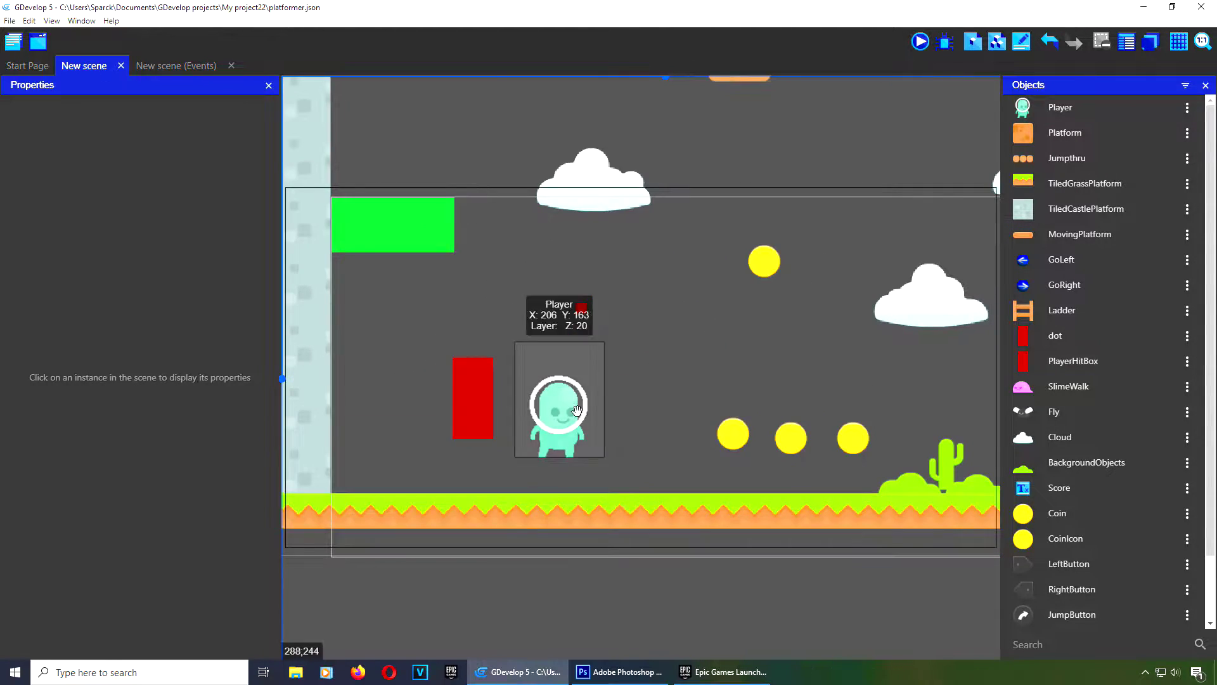
Step: Move the PlayerHitBox instance just right of the player and go to the events sheet
mouse_move(473, 421)
middle_mouse_down()
mouse_move(516, 424)
mouse_move(475, 427)
middle_mouse_up()
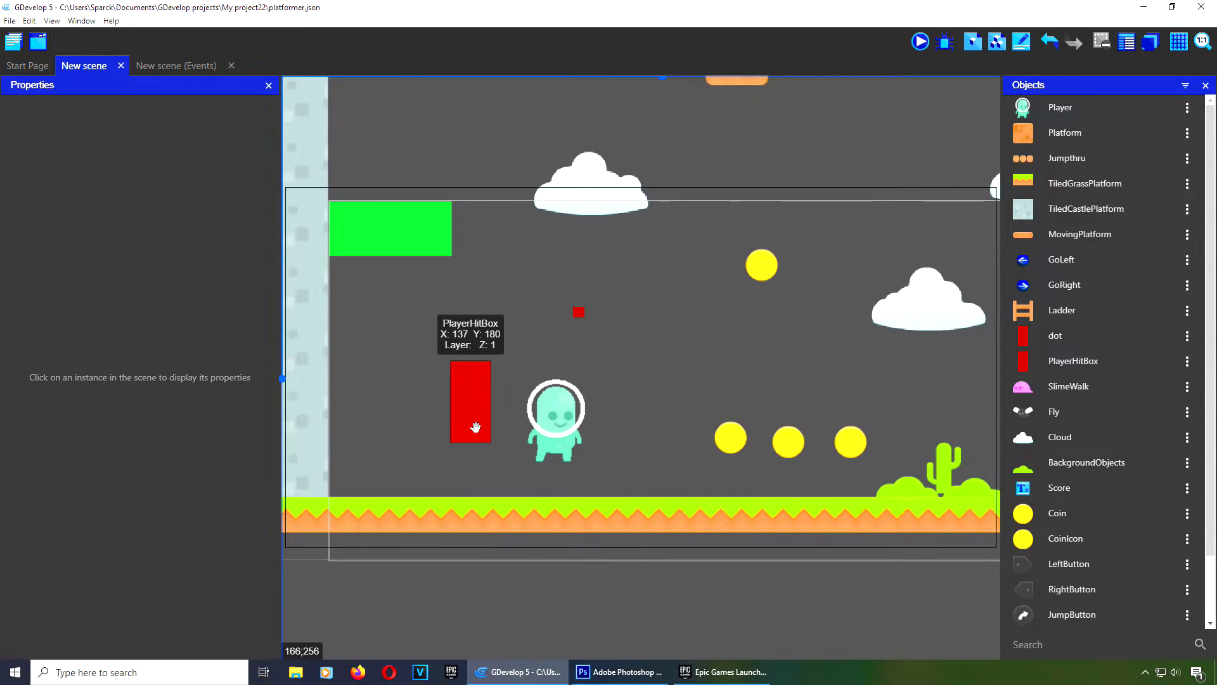
left_click_drag(477, 428, 655, 419)
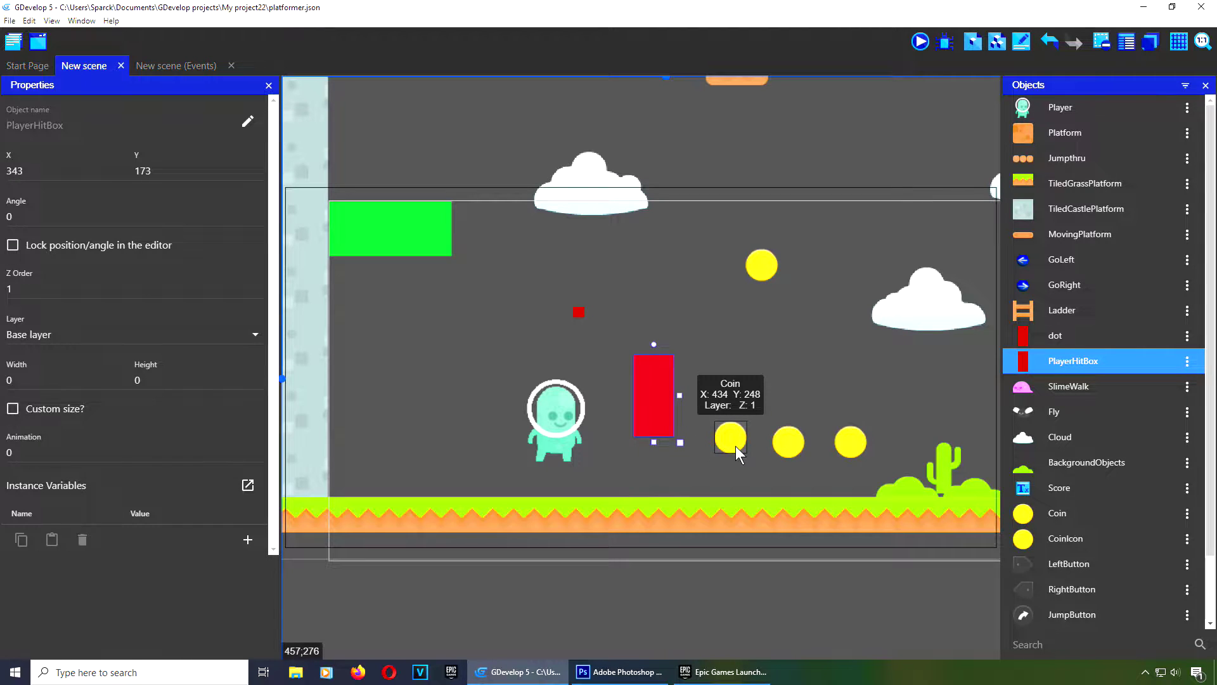
left_click(709, 328)
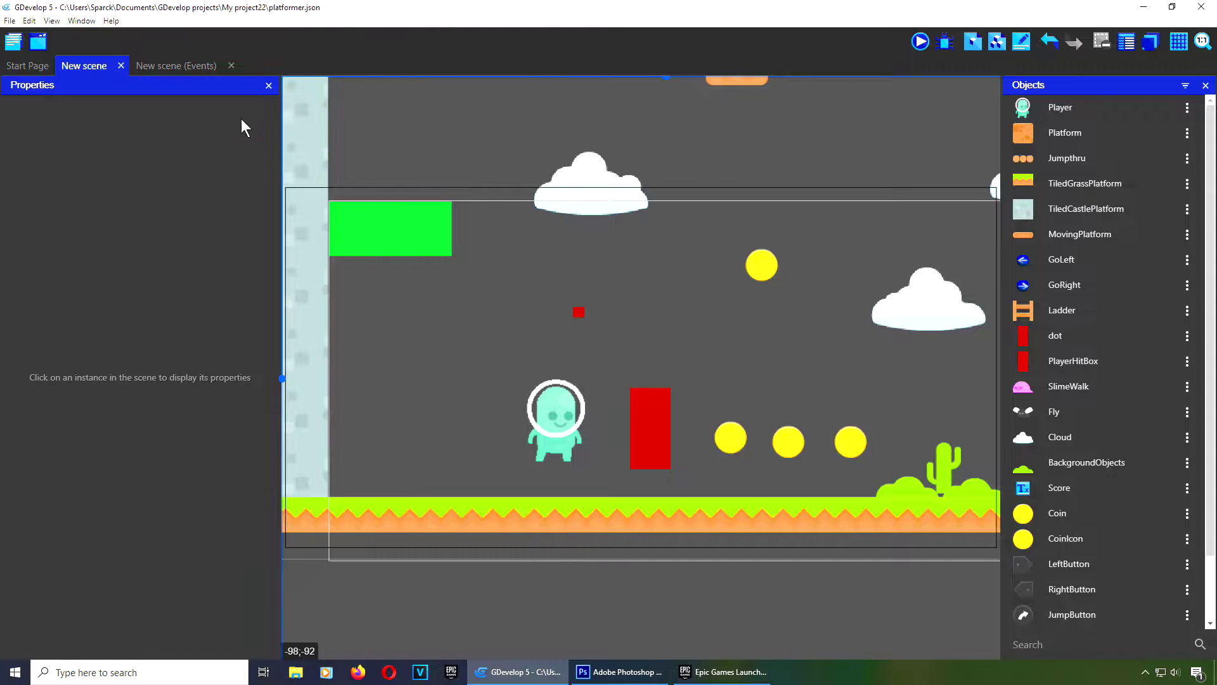
left_click(190, 67)
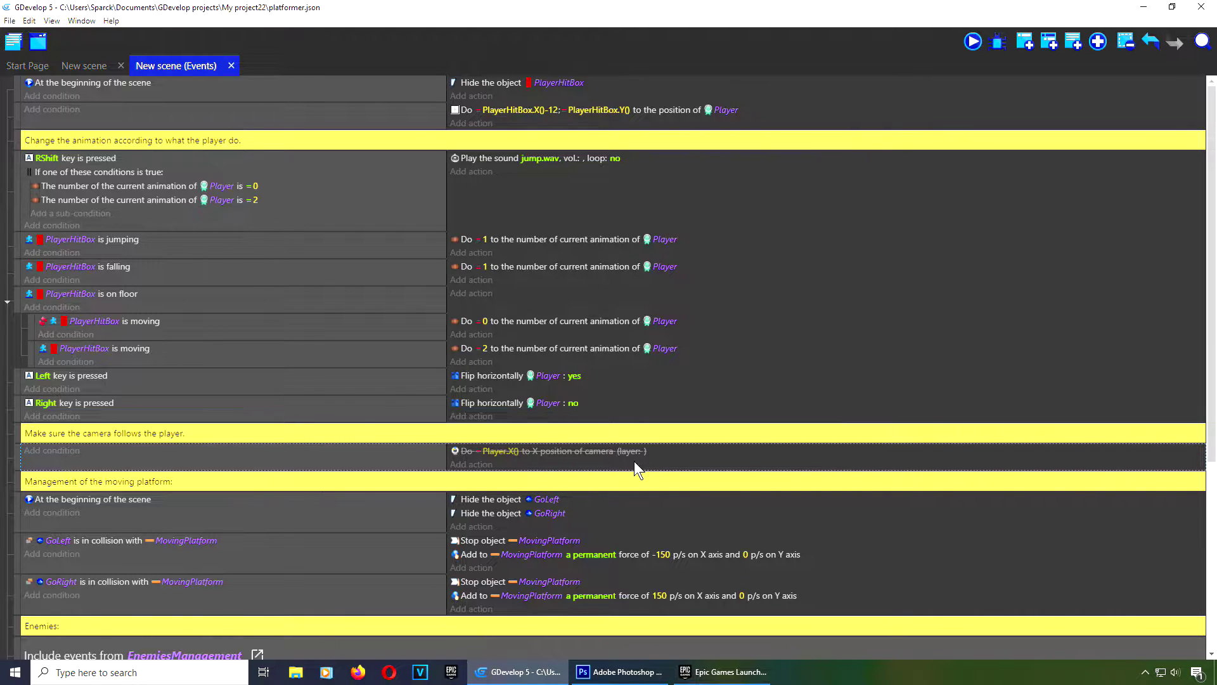
Step: Shift the red dot up and right, then try moving the green map rectangle and undo it
key("ctrl+shift+Tab")
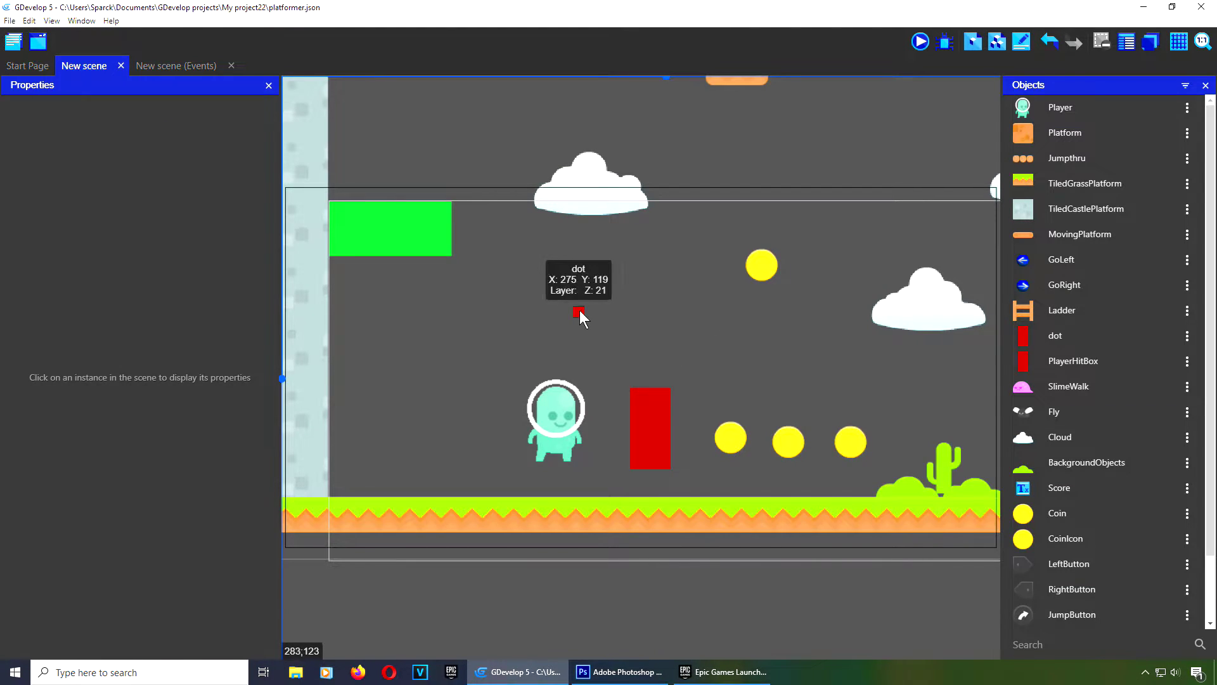
left_click_drag(578, 310, 614, 288)
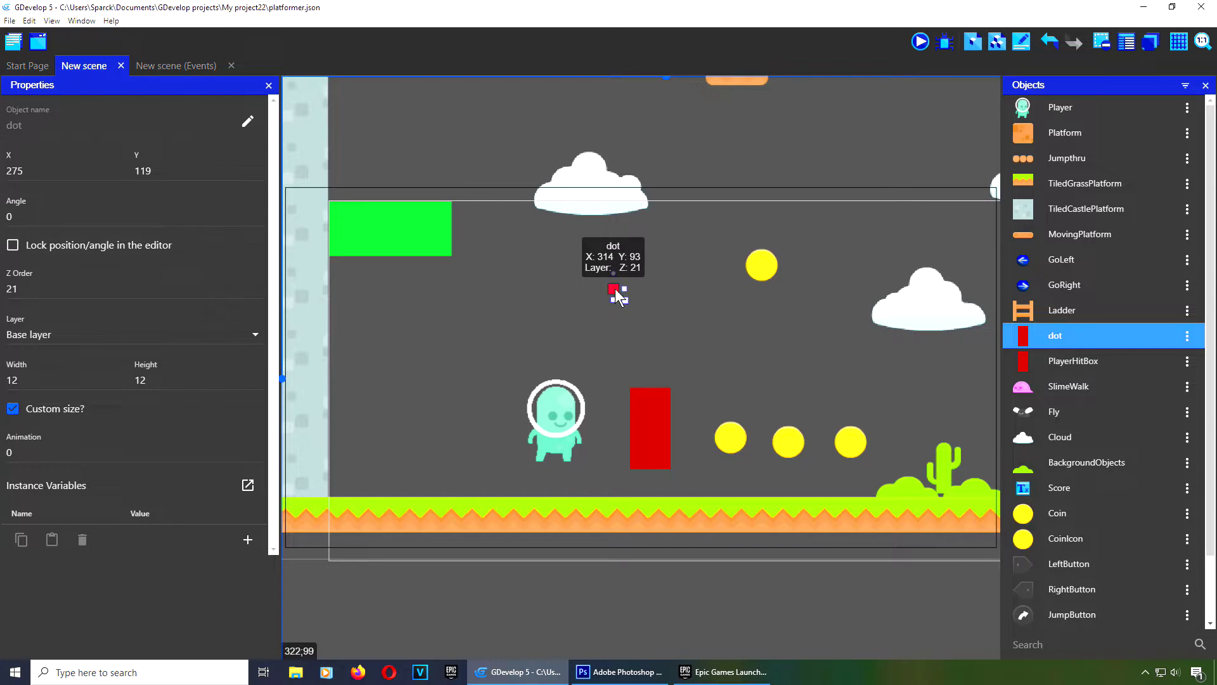
left_click(1057, 362)
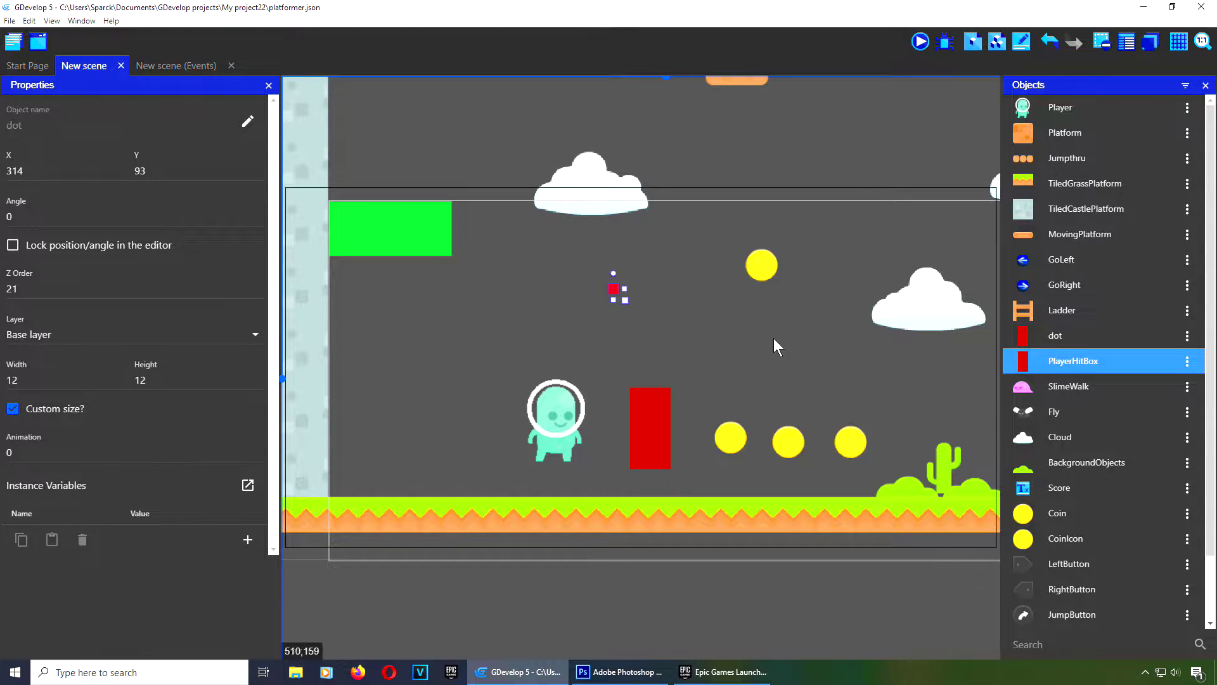
left_click(610, 347)
middle_click_drag(470, 312, 484, 348)
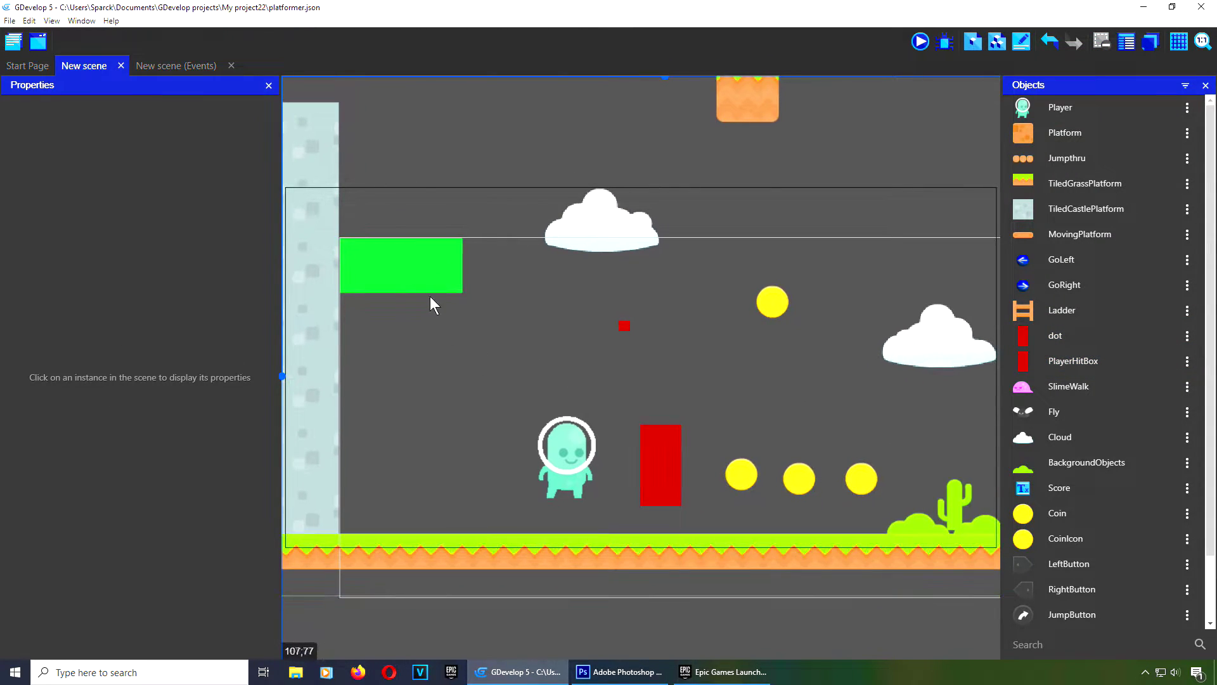
left_click(418, 264)
left_click_drag(433, 274, 557, 333)
key("ctrl+z")
Step: Reposition the red dot and raise the PlayerHitBox above the player, back on the events sheet
left_click(437, 275)
scroll(512, 366, "down", 1)
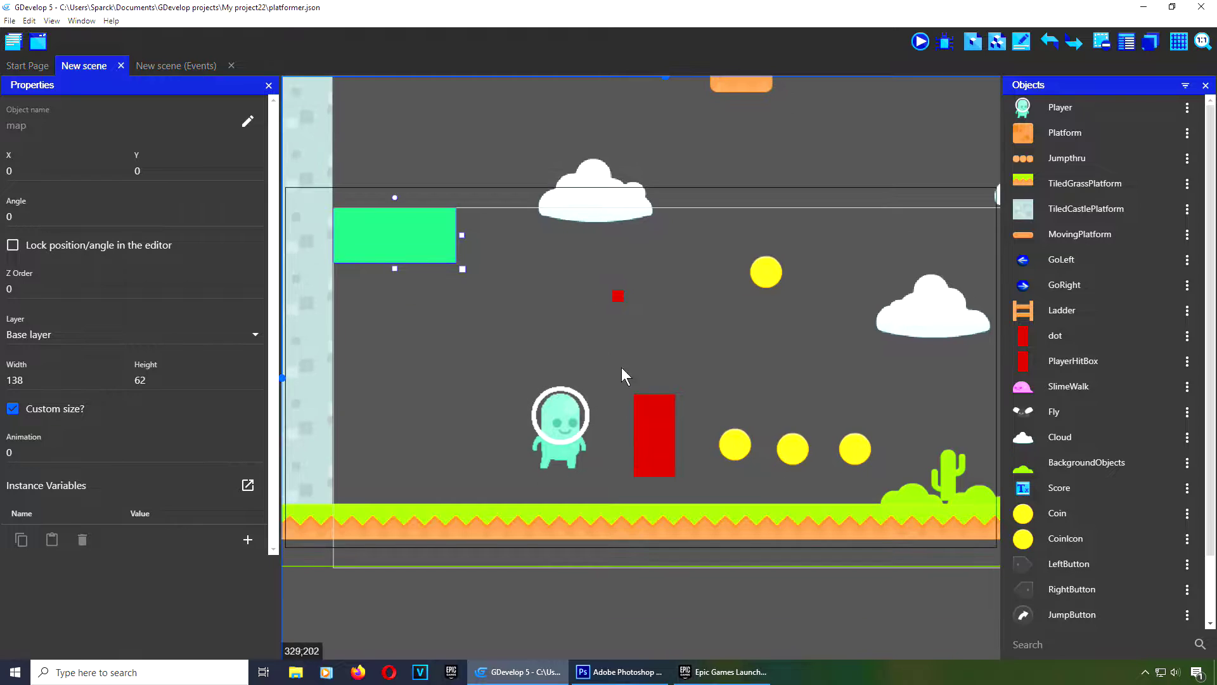
left_click_drag(617, 295, 569, 337)
left_click_drag(660, 418, 646, 302)
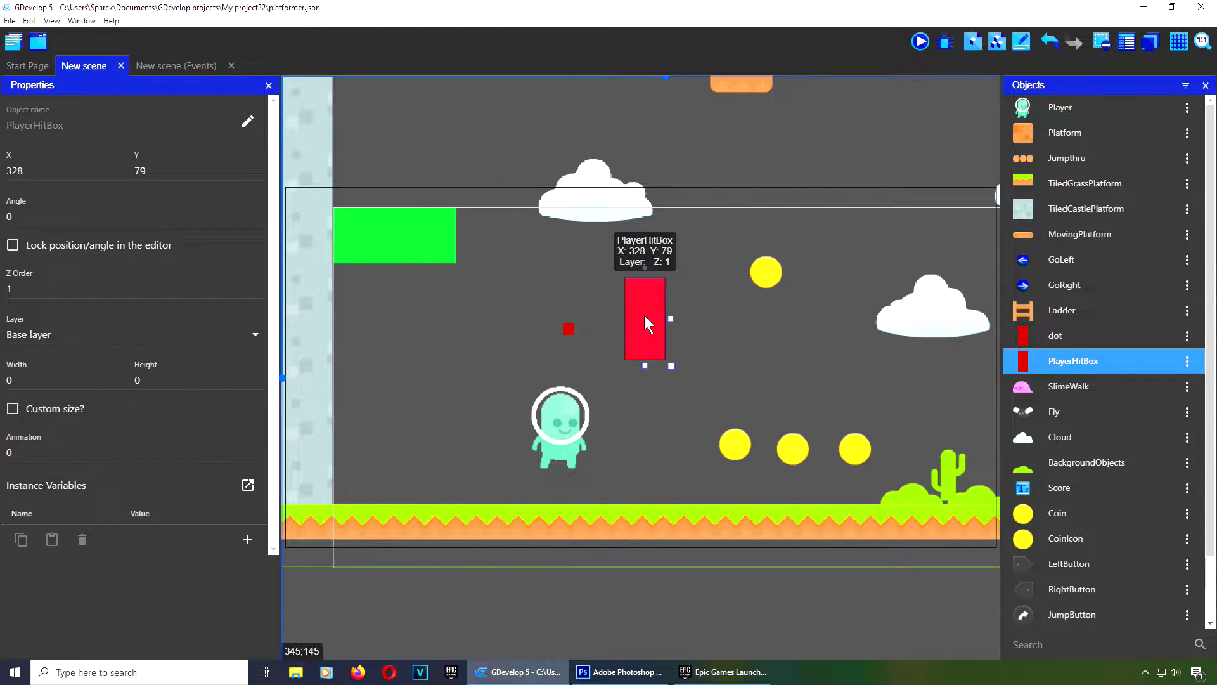
left_click(190, 67)
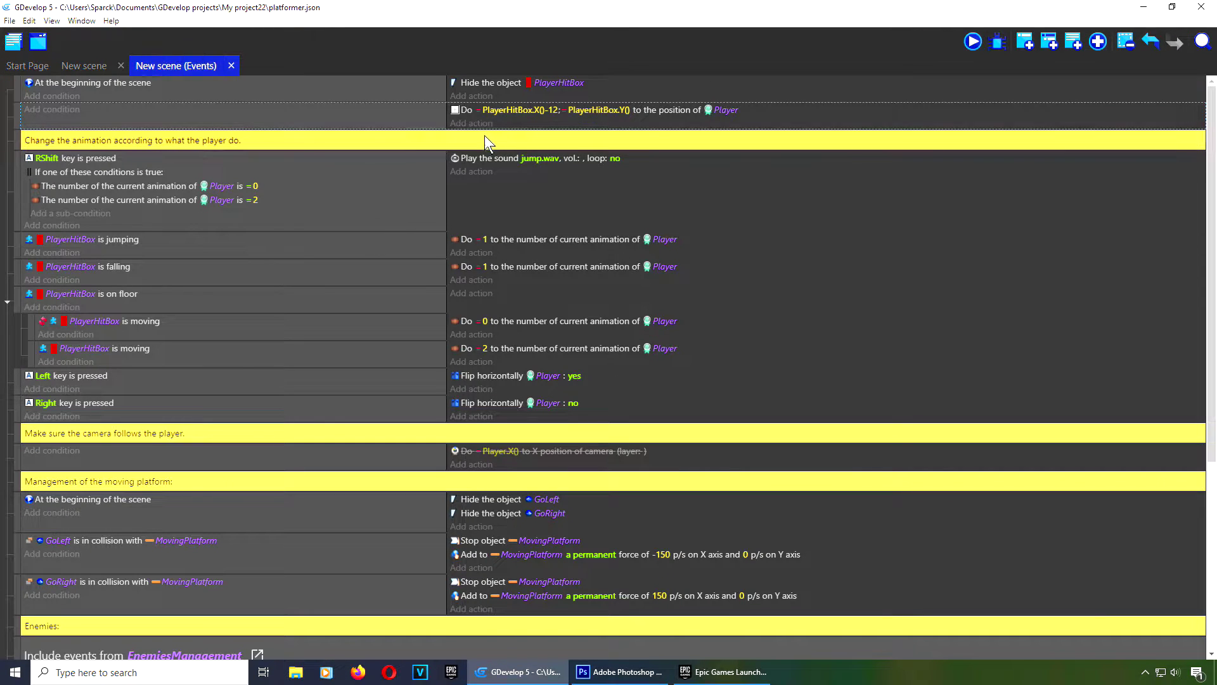
Step: Start a new action using Common actions > Position > X position of an object
left_click(469, 124)
left_click(116, 104)
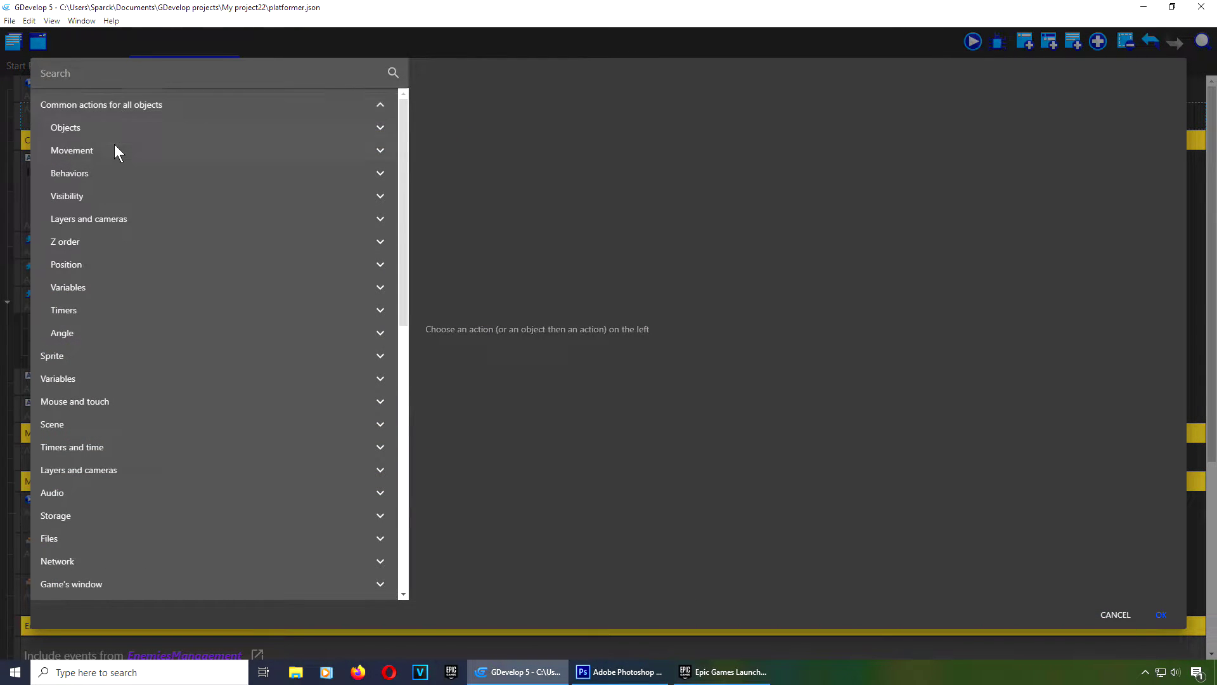
left_click(98, 127)
left_click(108, 105)
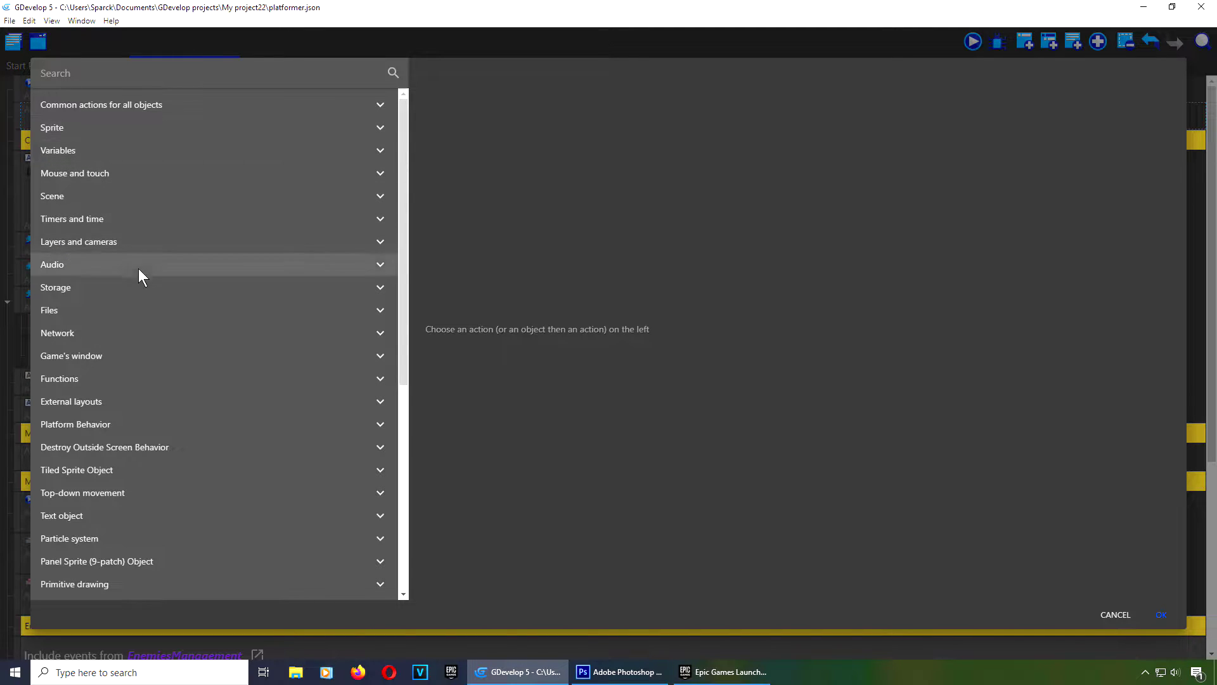
left_click(109, 106)
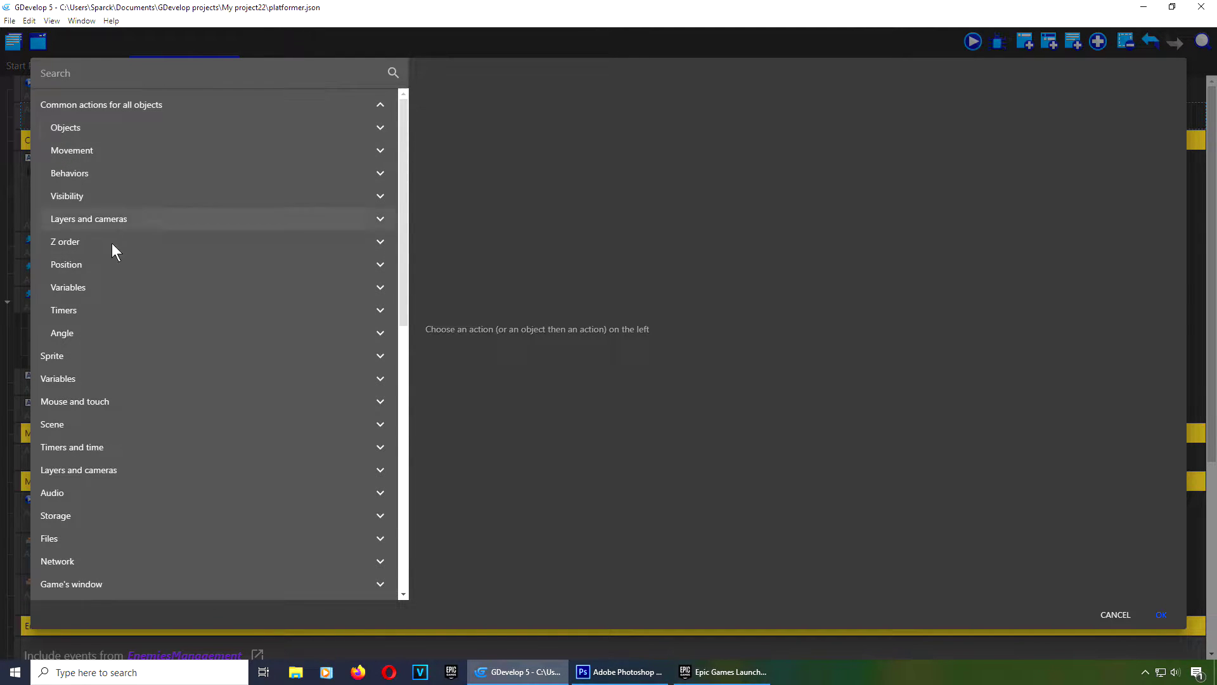
left_click(96, 265)
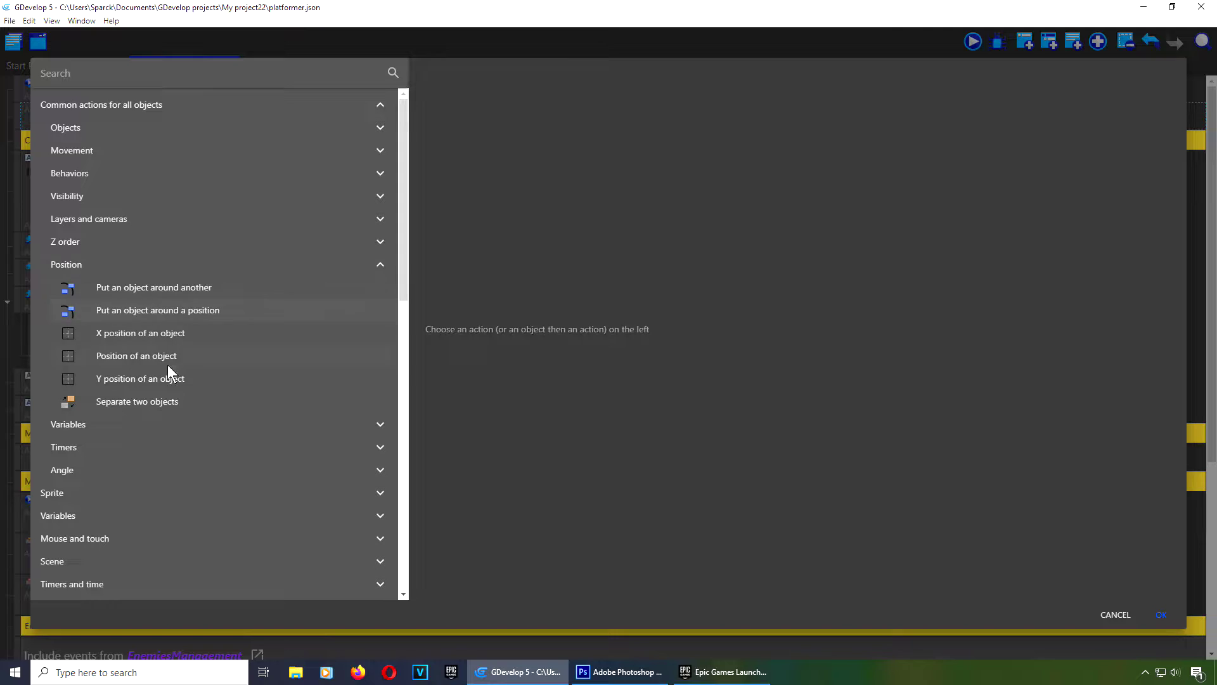
left_click(153, 334)
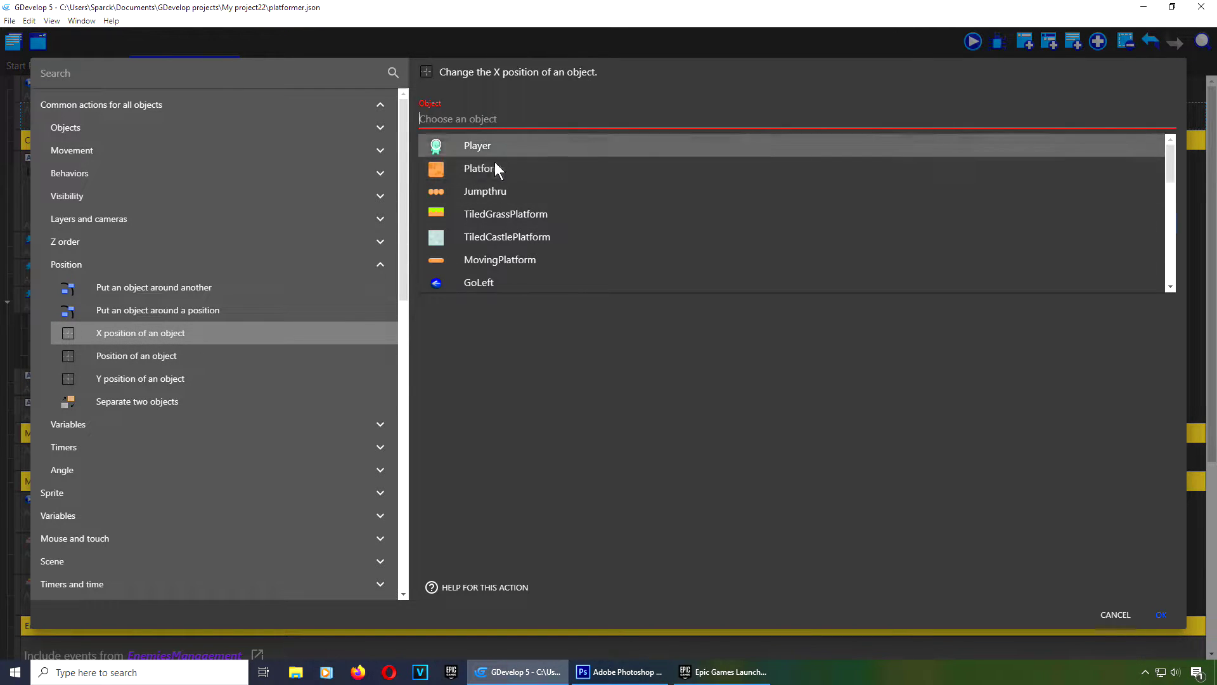
scroll(495, 168, "down", 10)
scroll(499, 247, "up", 6)
scroll(500, 241, "down", 2)
Step: Target the object 'dot' with the set (=) operator
type("dot")
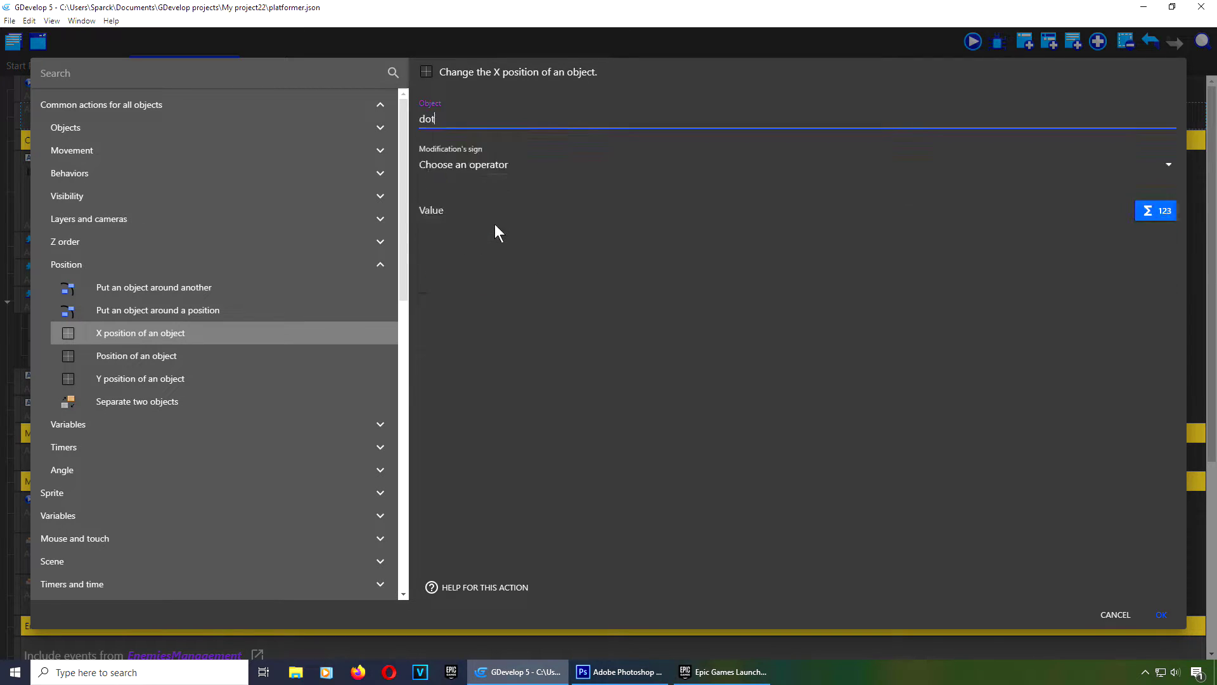
left_click(485, 165)
left_click(482, 199)
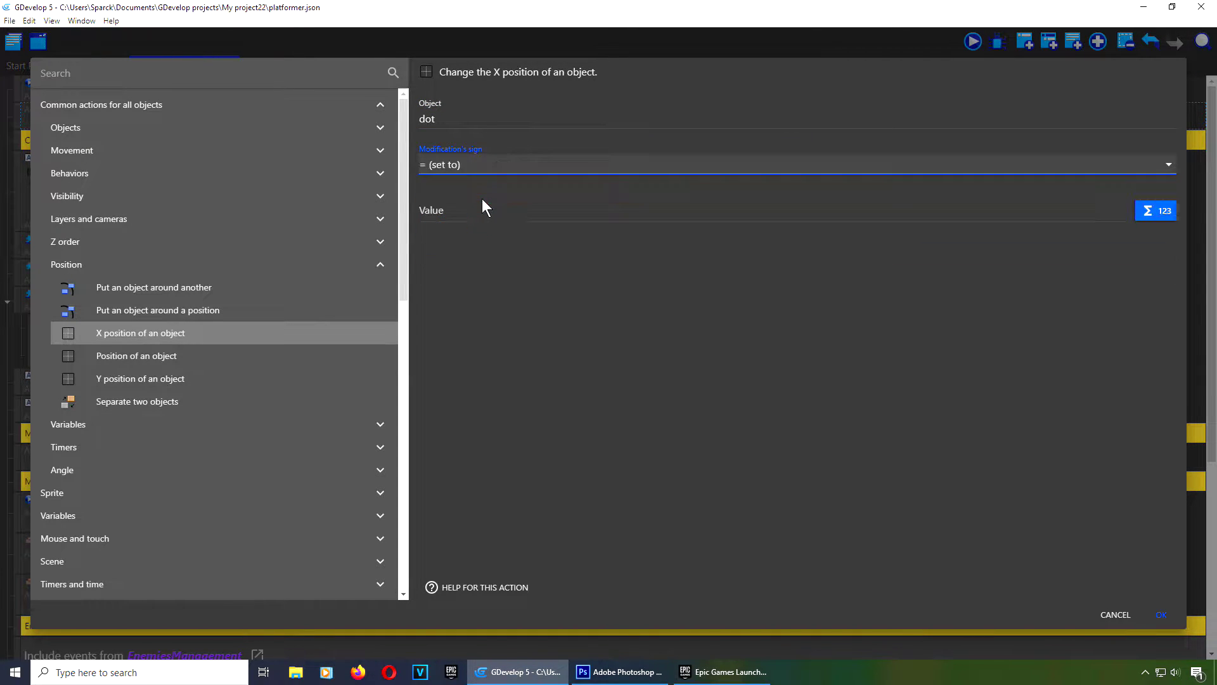
left_click(480, 204)
Step: Enter PlayerHitBox.X() as the value through the expression picker
left_click(1159, 215)
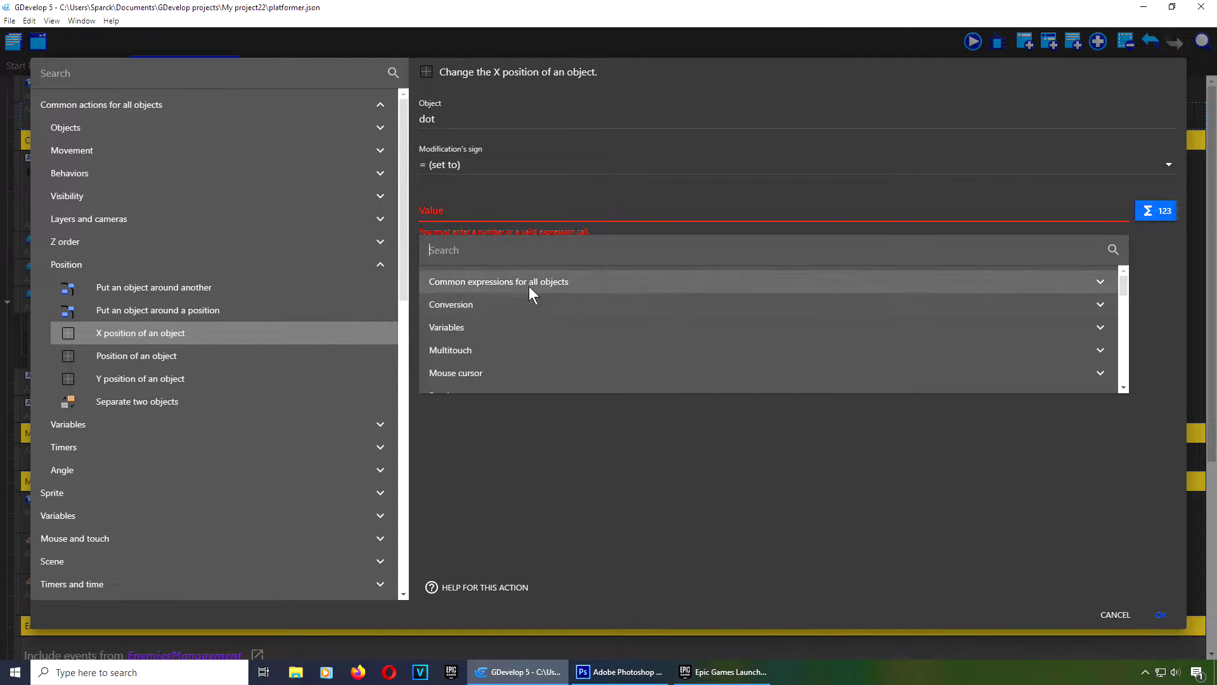
left_click(519, 283)
left_click(488, 353)
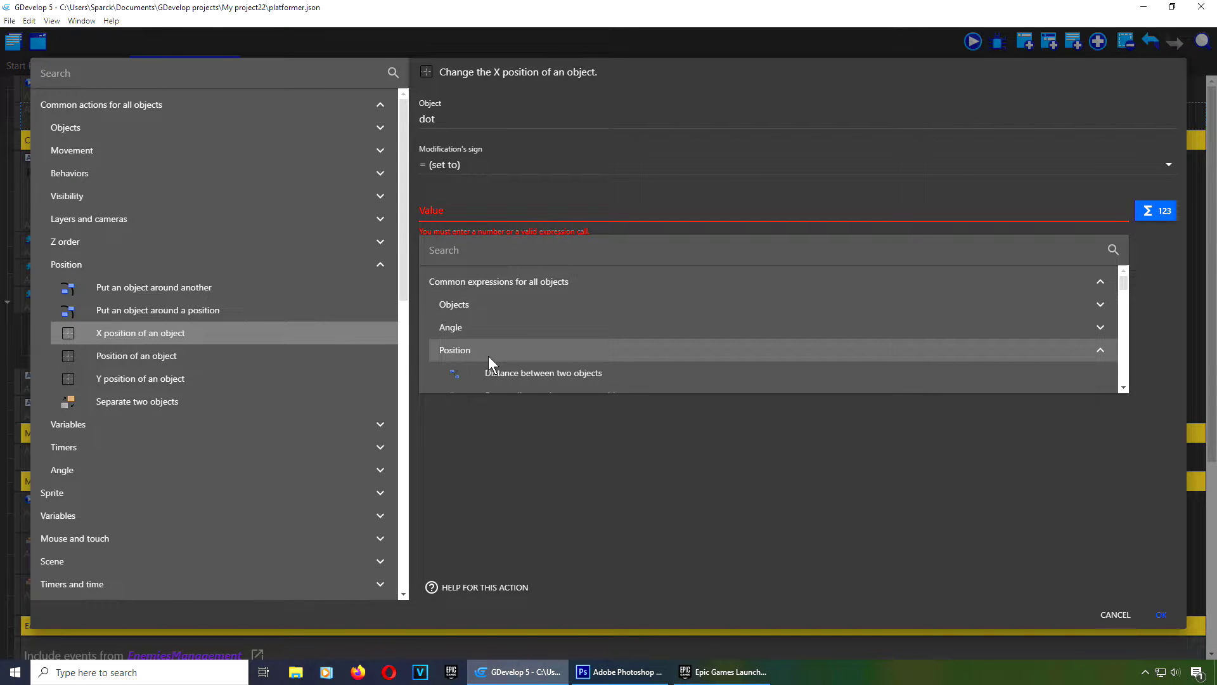
scroll(488, 356, "down", 2)
left_click(506, 292)
left_click(539, 327)
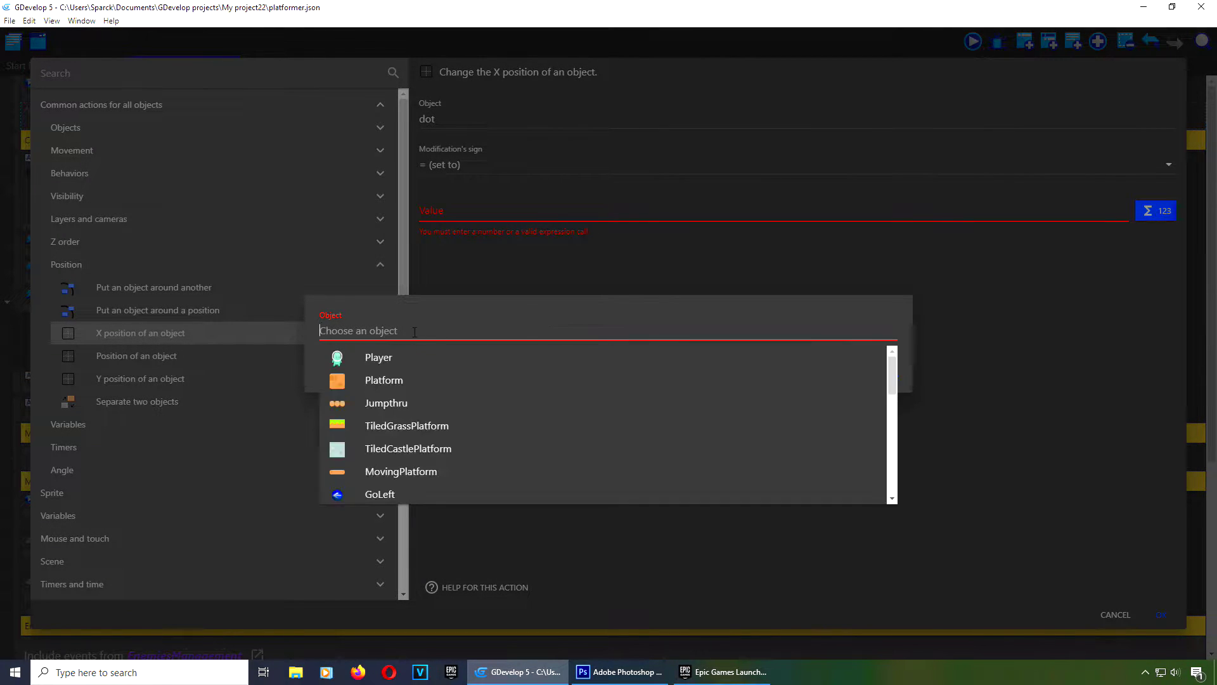
scroll(407, 390, "down", 5)
scroll(406, 390, "up", 1)
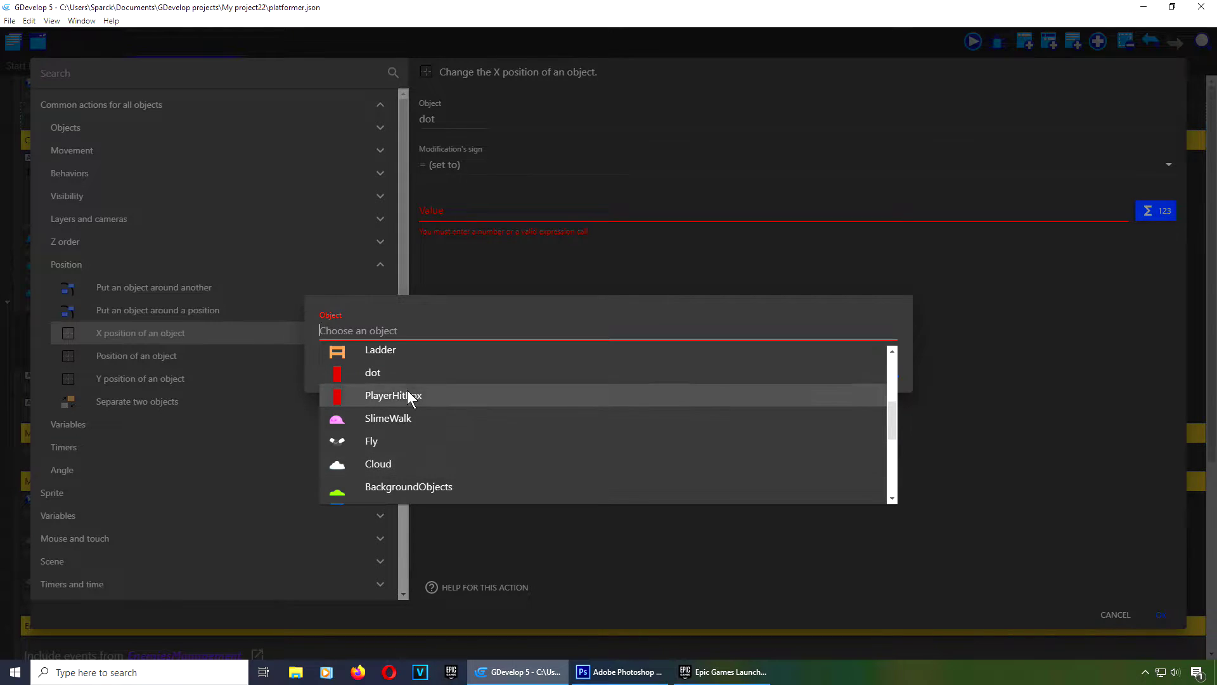
left_click(393, 395)
left_click(887, 371)
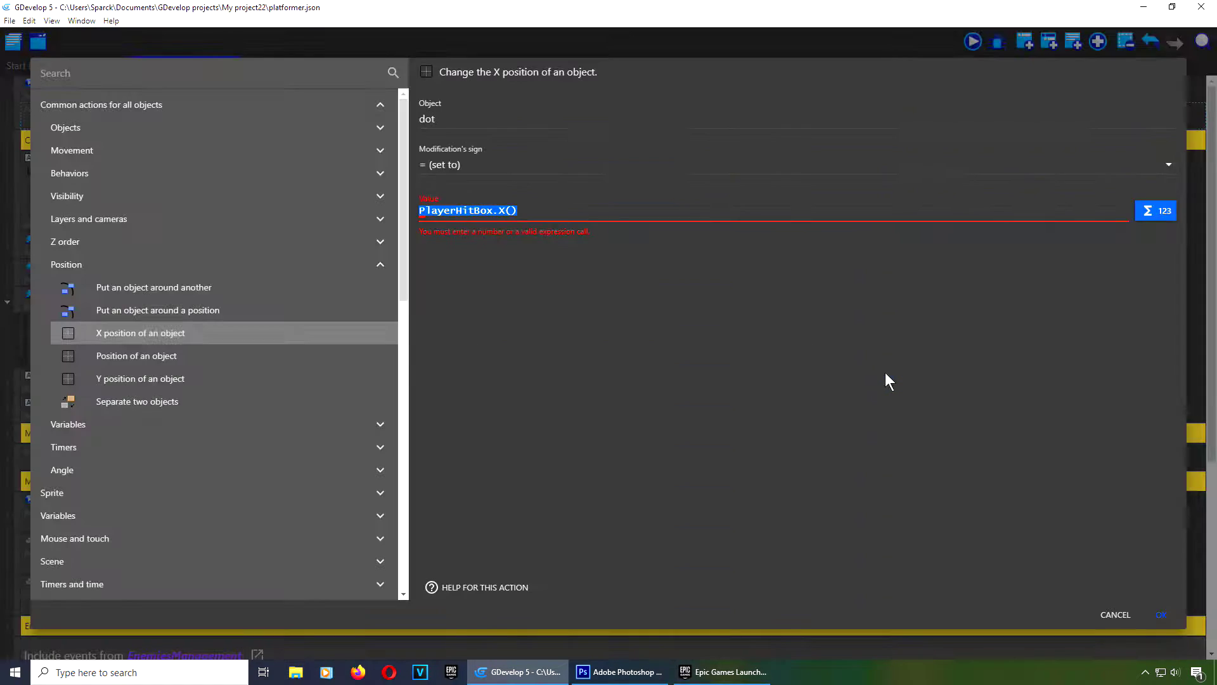
left_click(783, 373)
Step: Confirm the dot X action and preview, walking and jumping the player to watch the dot
left_click(1161, 615)
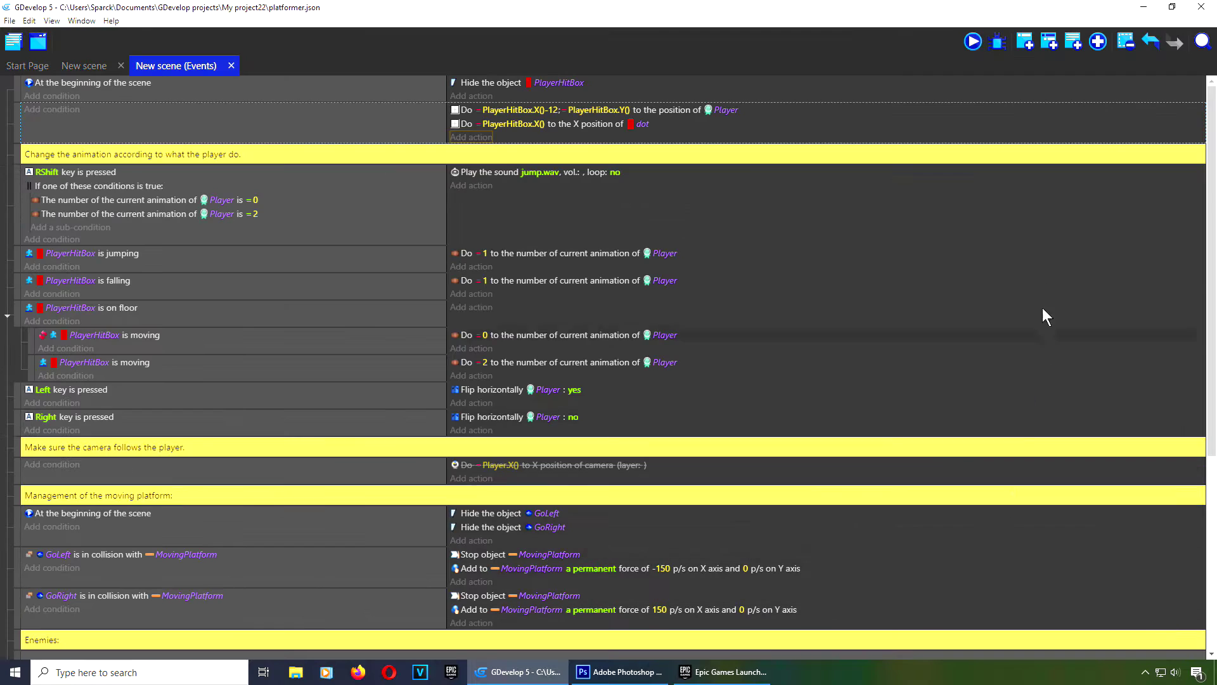
left_click(971, 42)
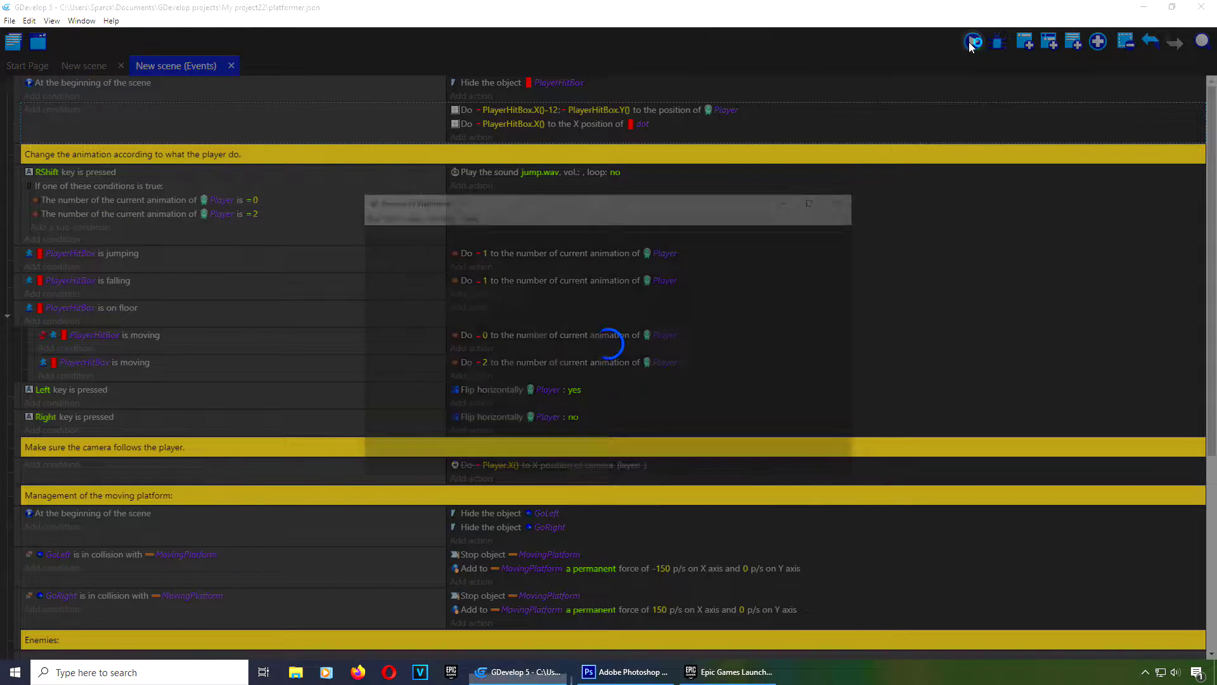
key("Left")
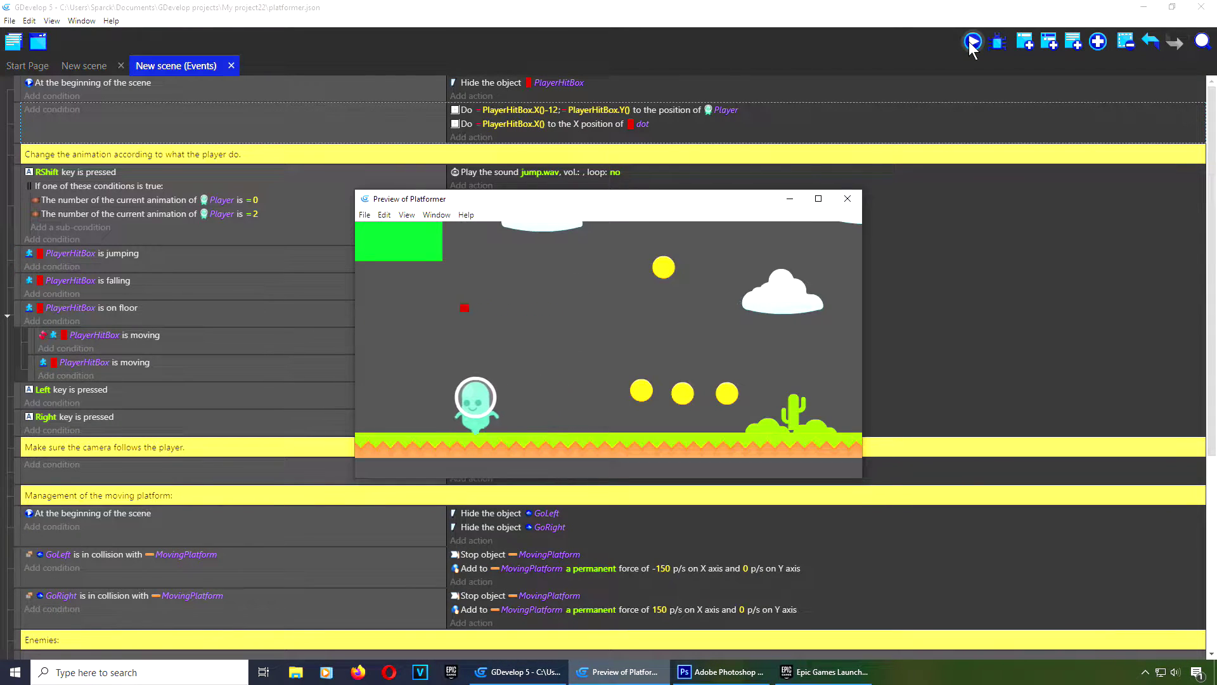
key("Right")
key("shift")
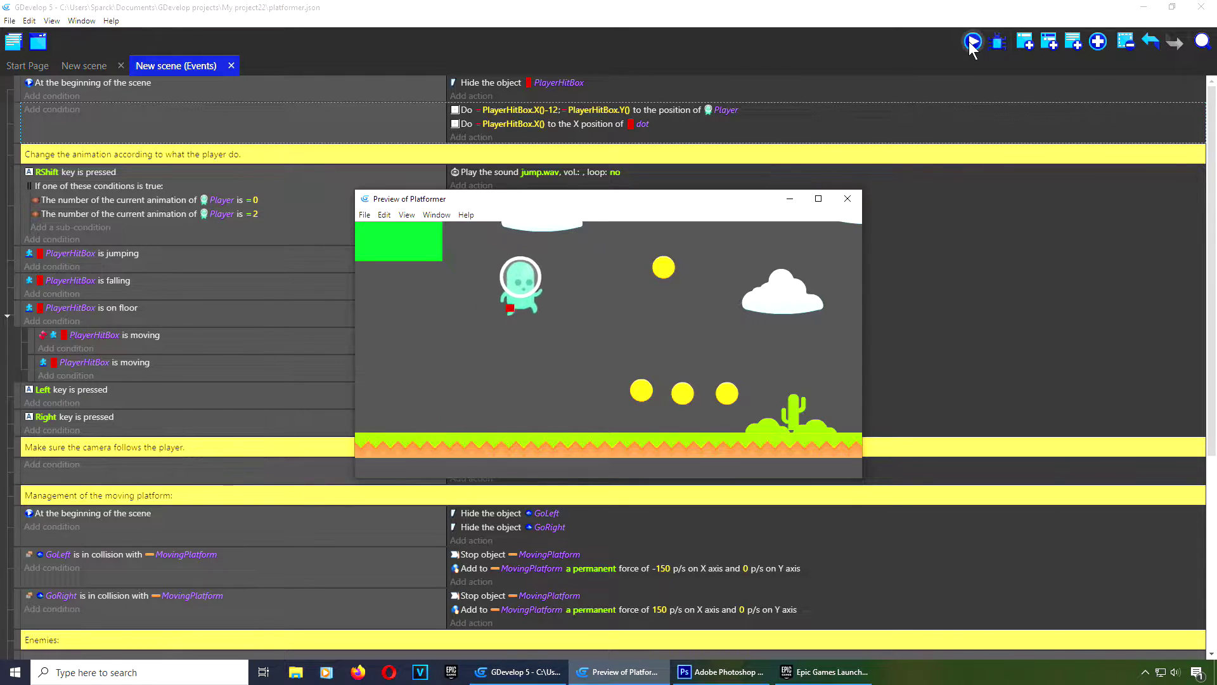
key("Right")
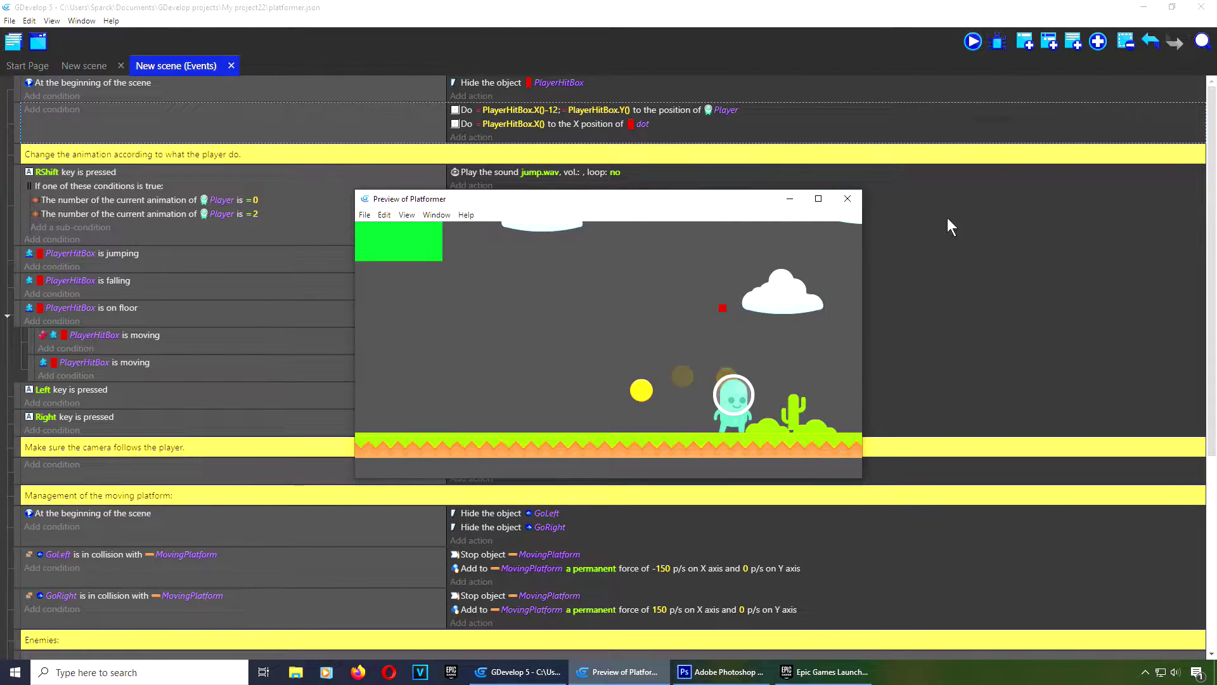
left_click(847, 199)
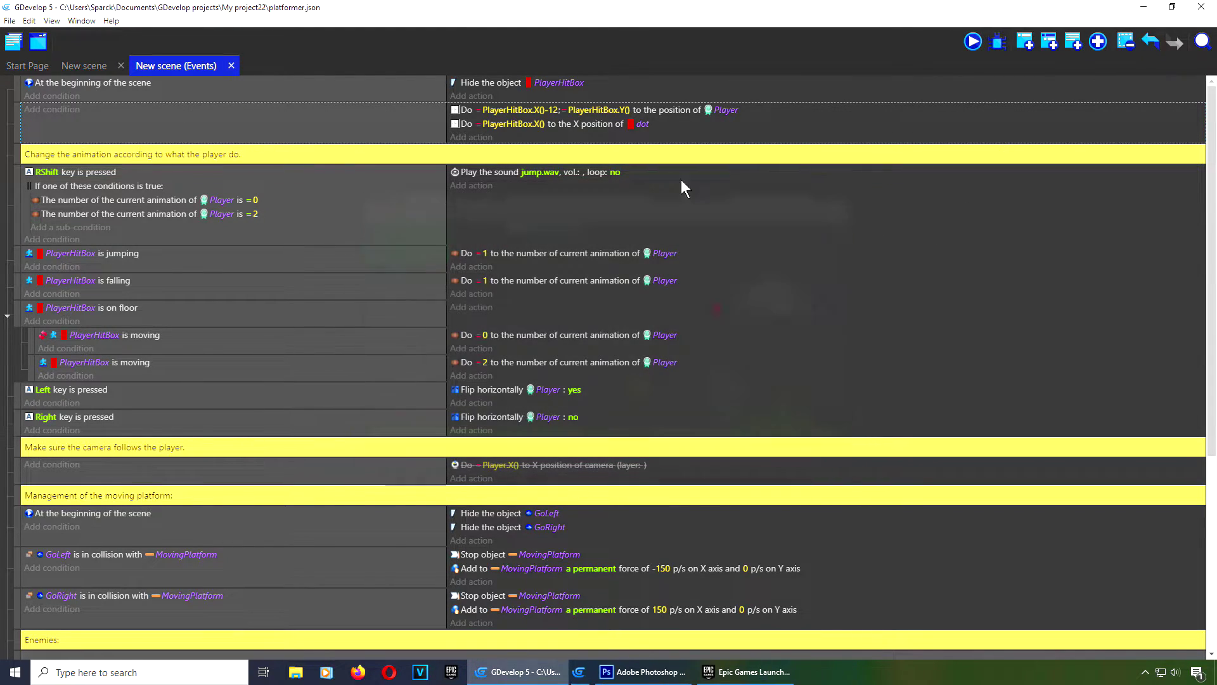
left_click(85, 66)
Step: Place the dot on the green mini-map at X 8, Y 47 and preview, running and jumping the player
left_click_drag(568, 330, 339, 252)
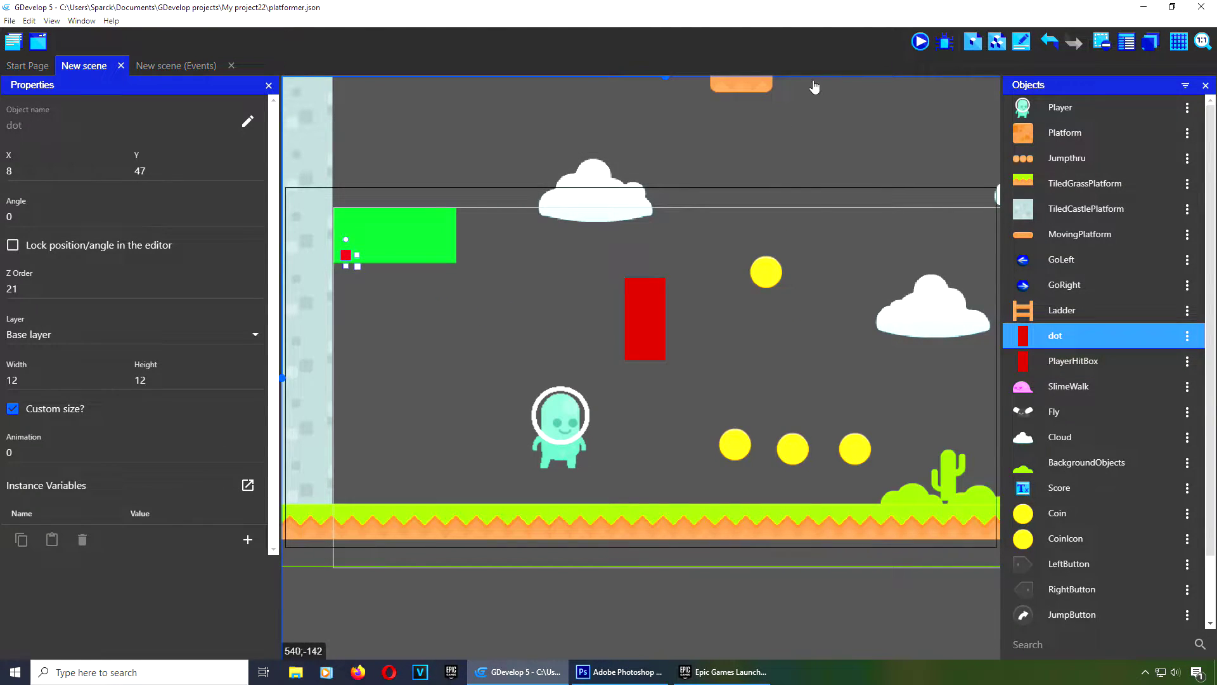
left_click(914, 43)
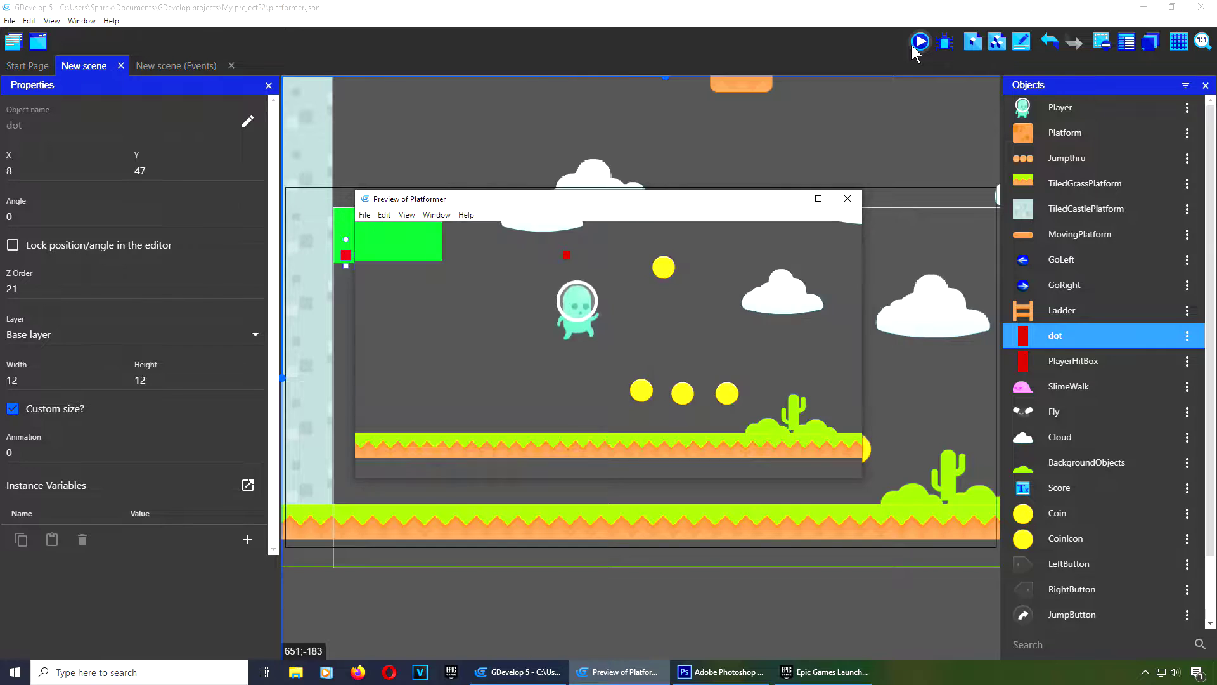
key("Right")
key("Left")
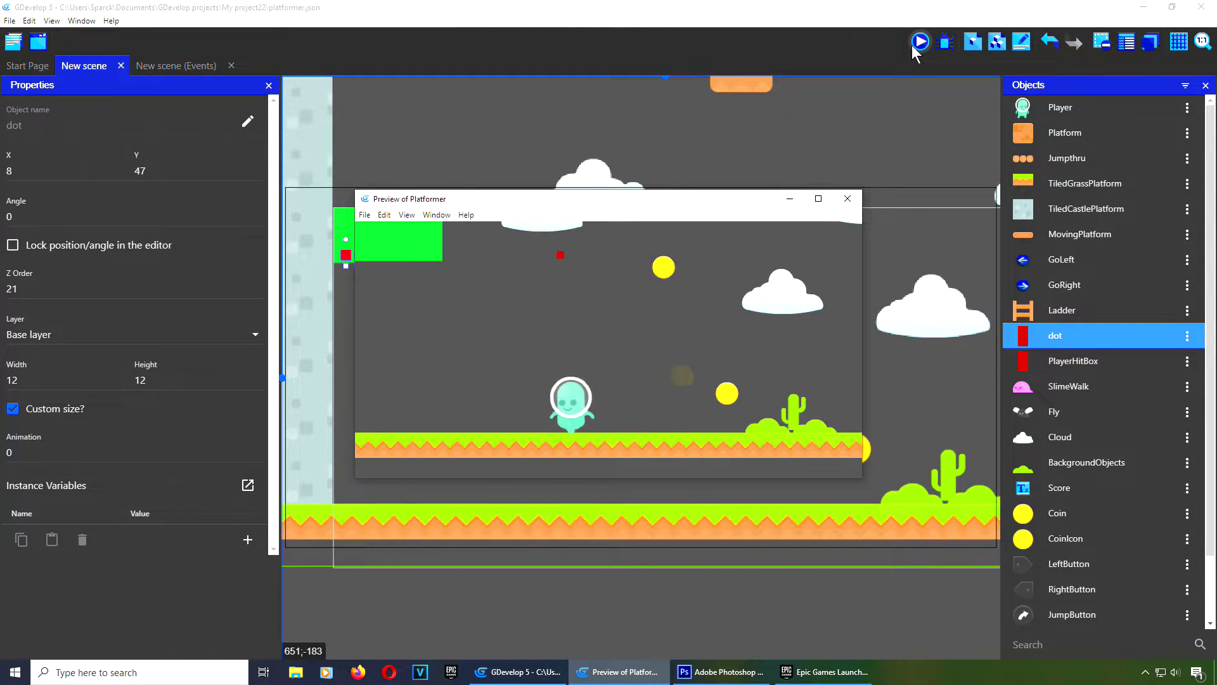
key("Right")
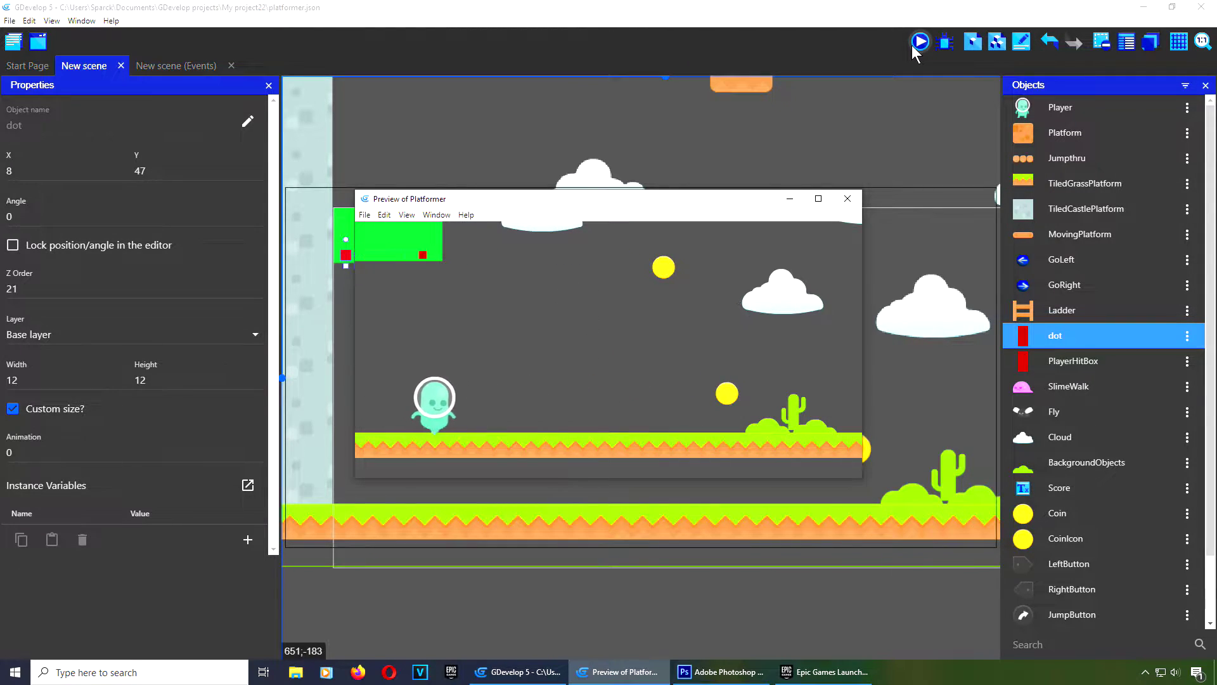
key("space")
key("Right")
key("space")
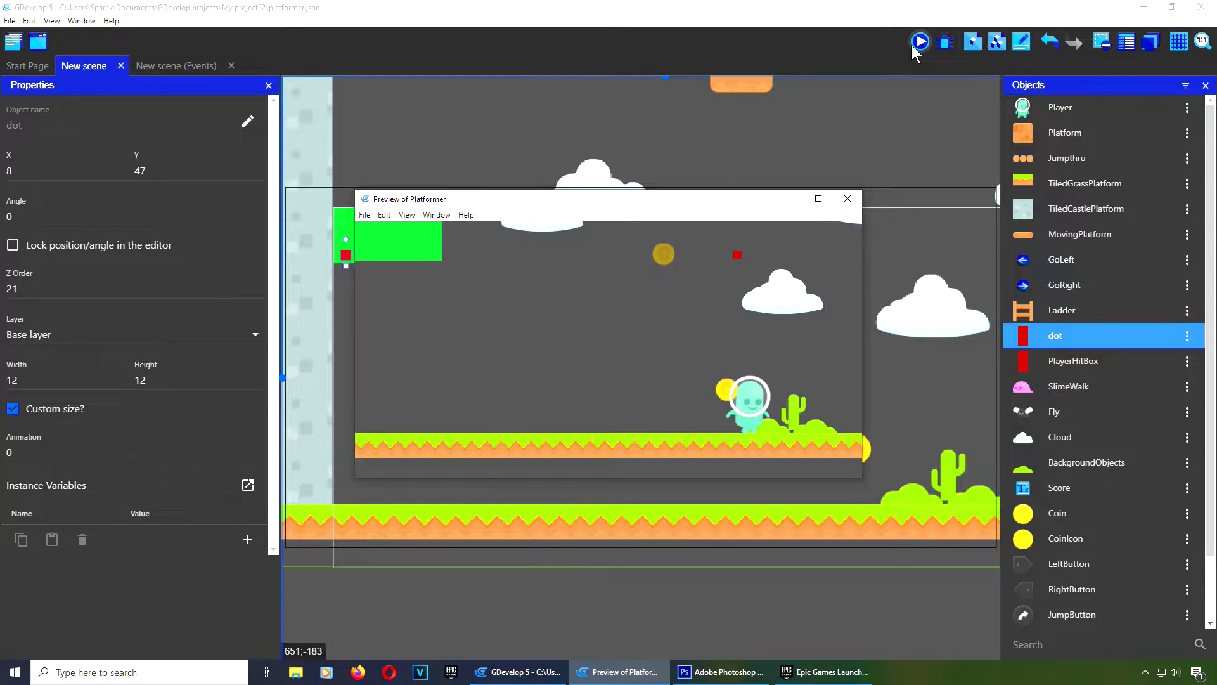
left_click(847, 199)
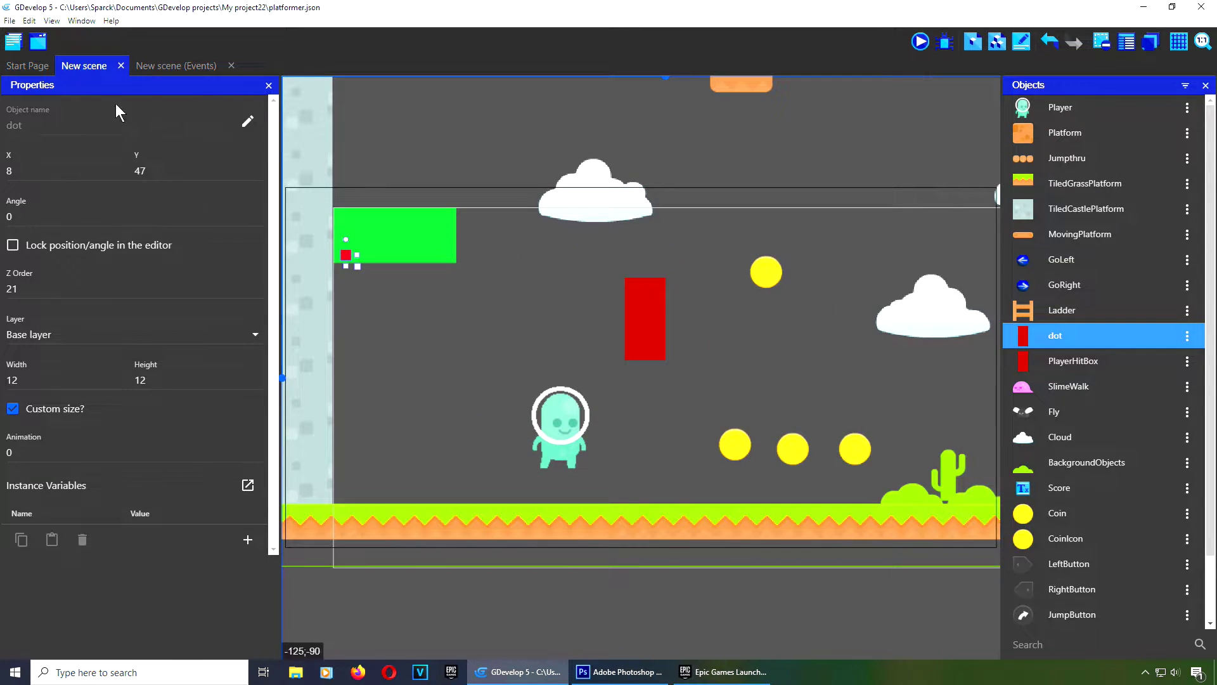
Step: Change the dot's X position value to PlayerHitBox.X() /2
left_click(159, 66)
double_click(673, 130)
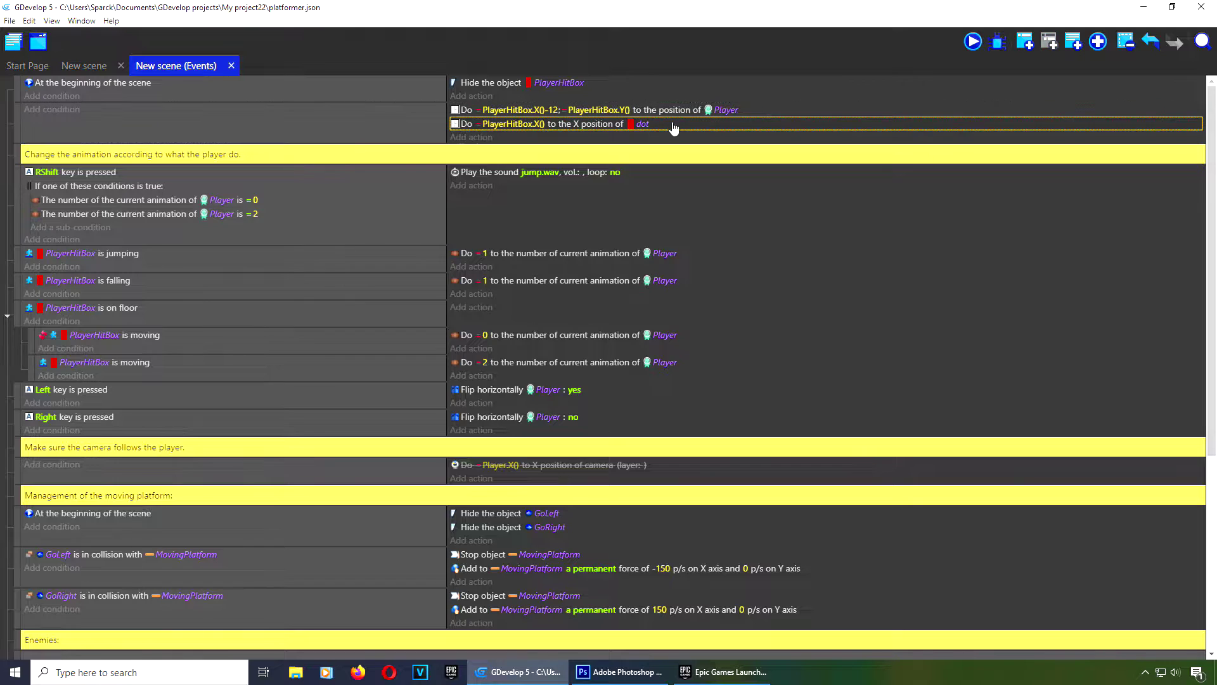
left_click(559, 213)
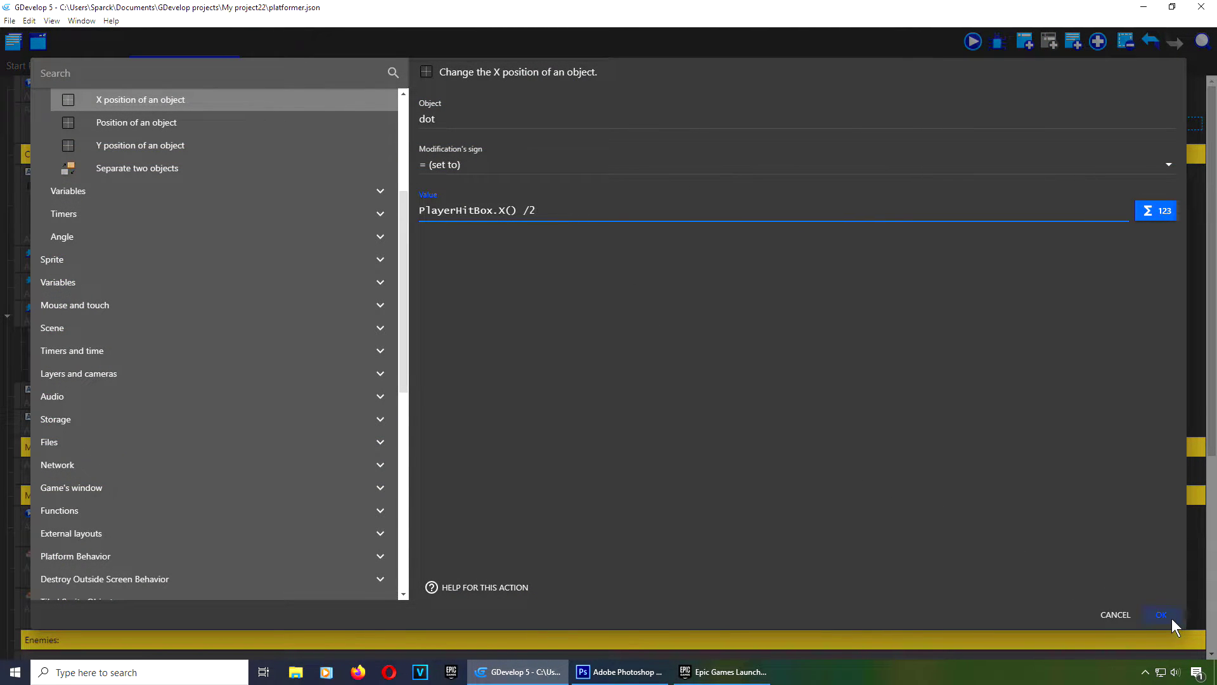
left_click(1171, 618)
Step: Preview the halved X scaling by walking the player left and right
left_click(977, 39)
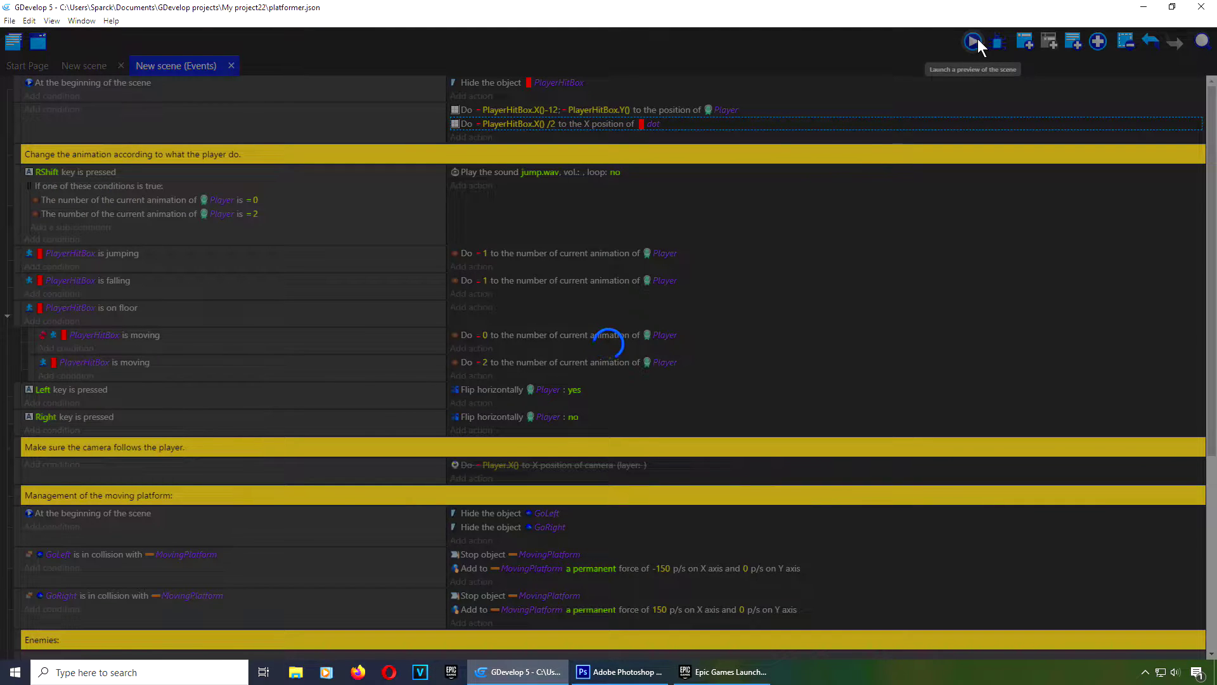
key("Left")
key("Right")
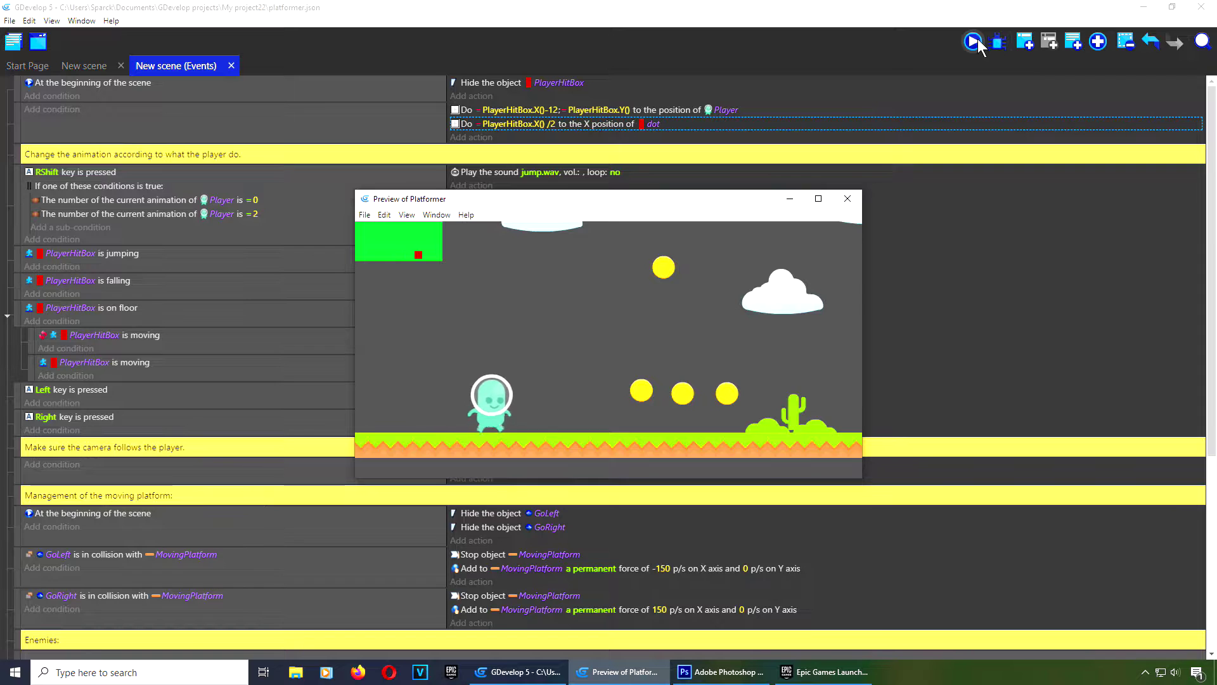
key("Right")
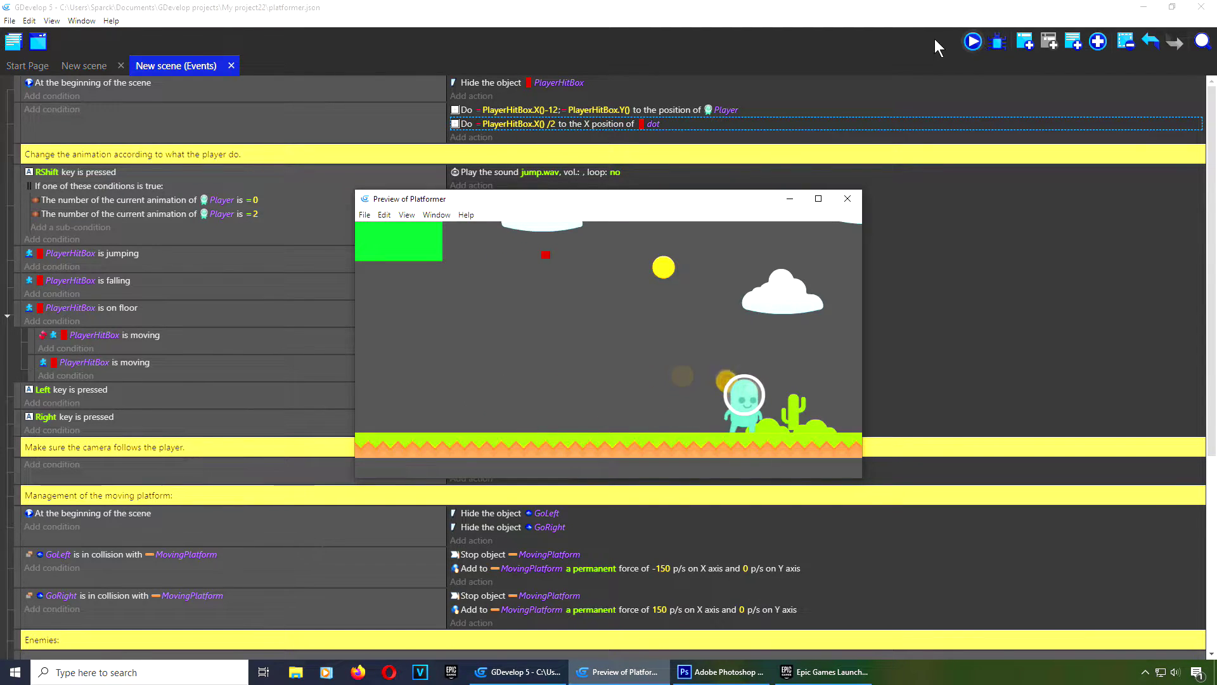
left_click(848, 199)
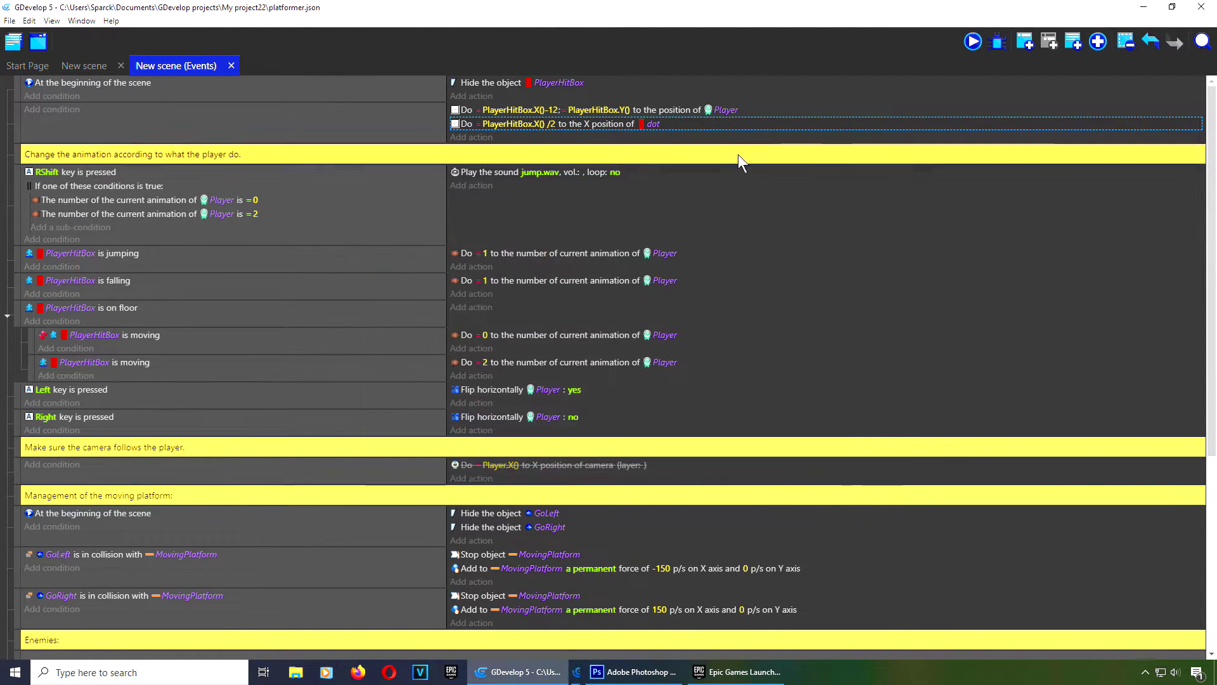
double_click(695, 125)
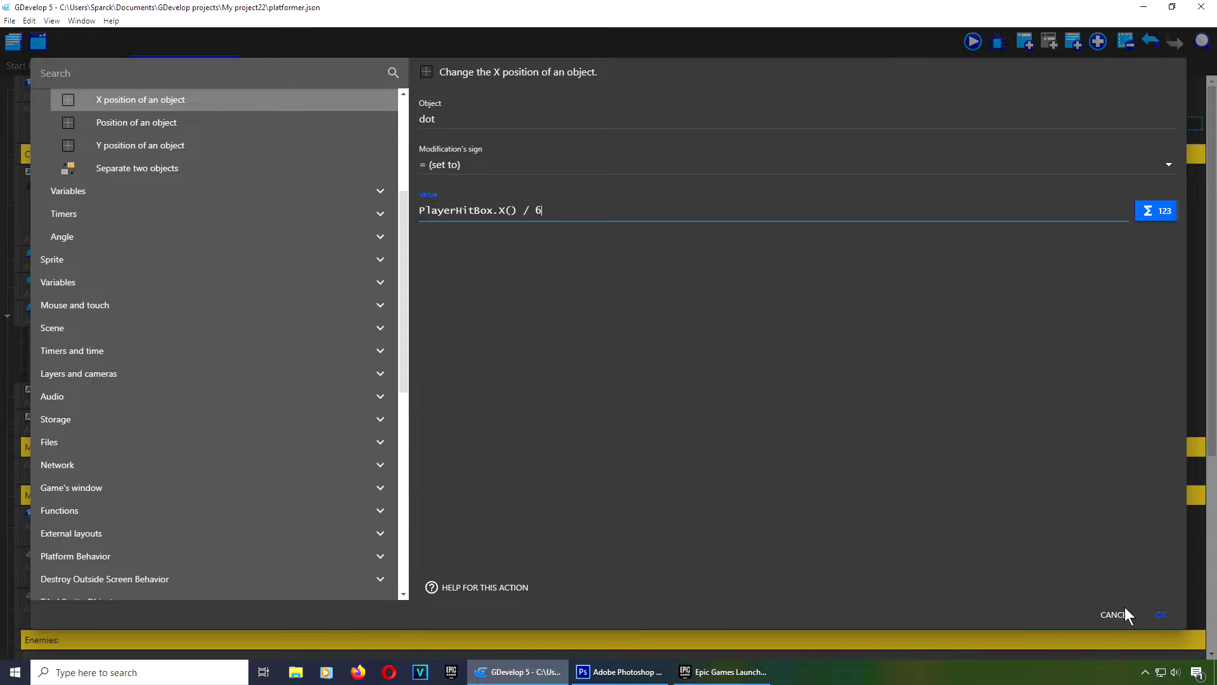
Step: Apply PlayerHitBox.X() / 6 and play-test, walking and jumping to both level edges
left_click(1160, 615)
left_click(972, 41)
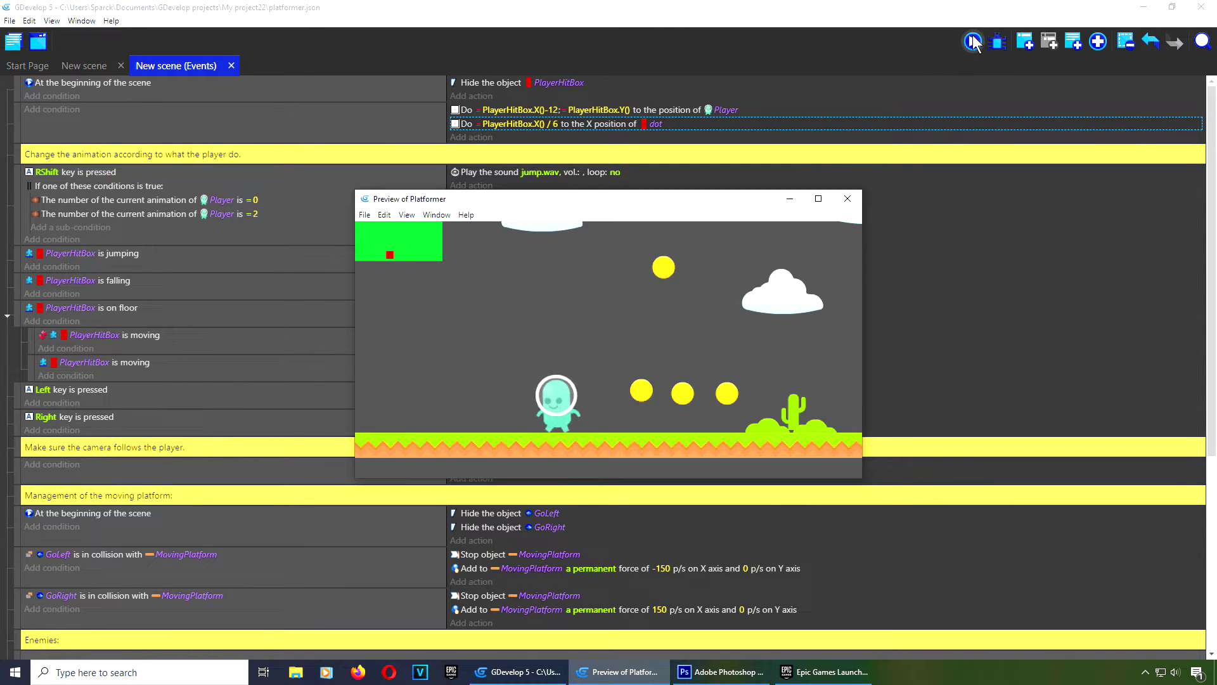
key("Left")
key("Right")
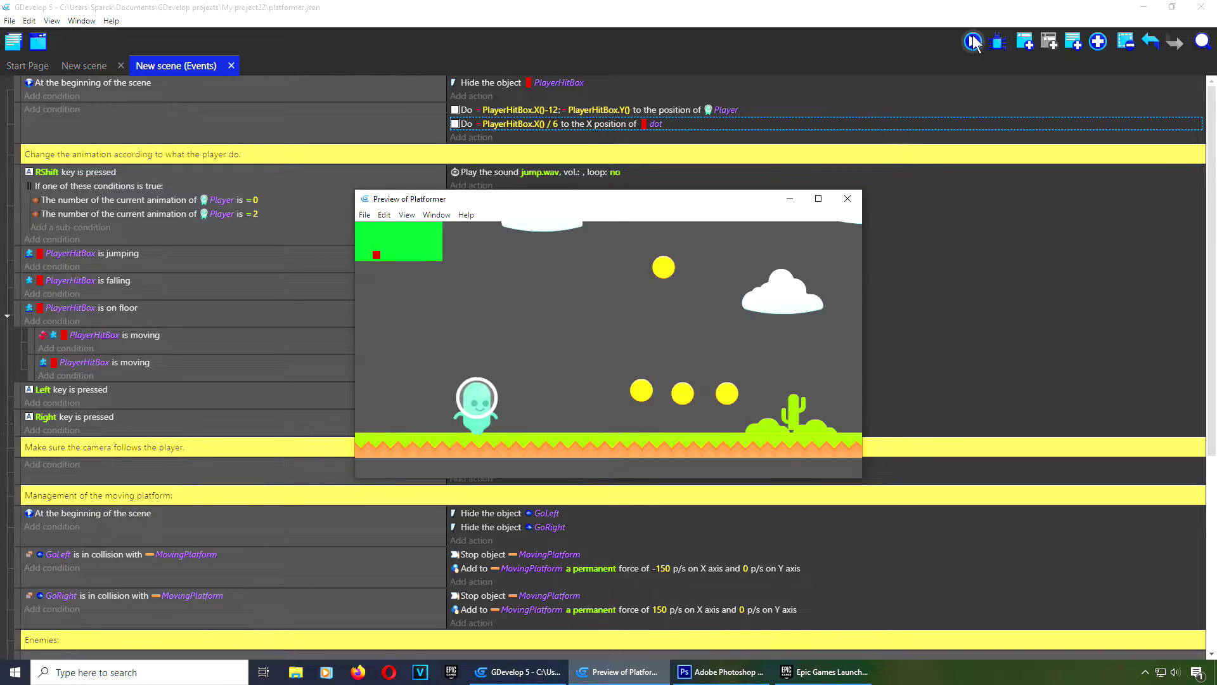
key("Right")
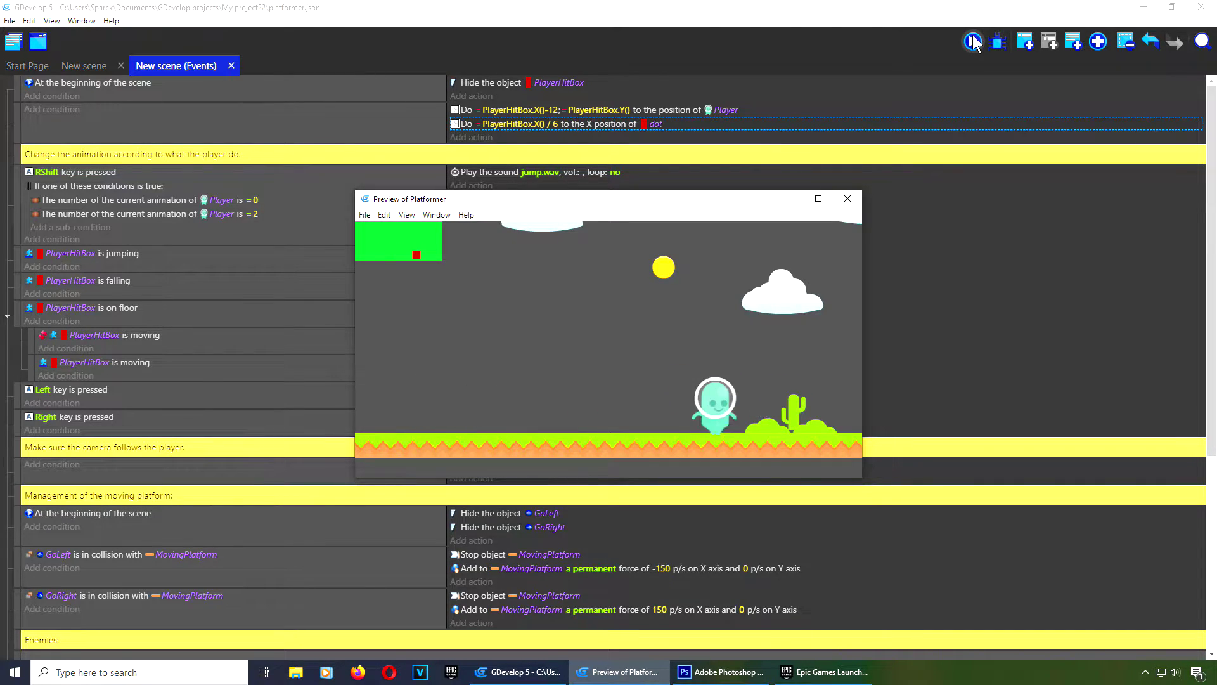
key("Right")
key("Left")
key("Shift_R")
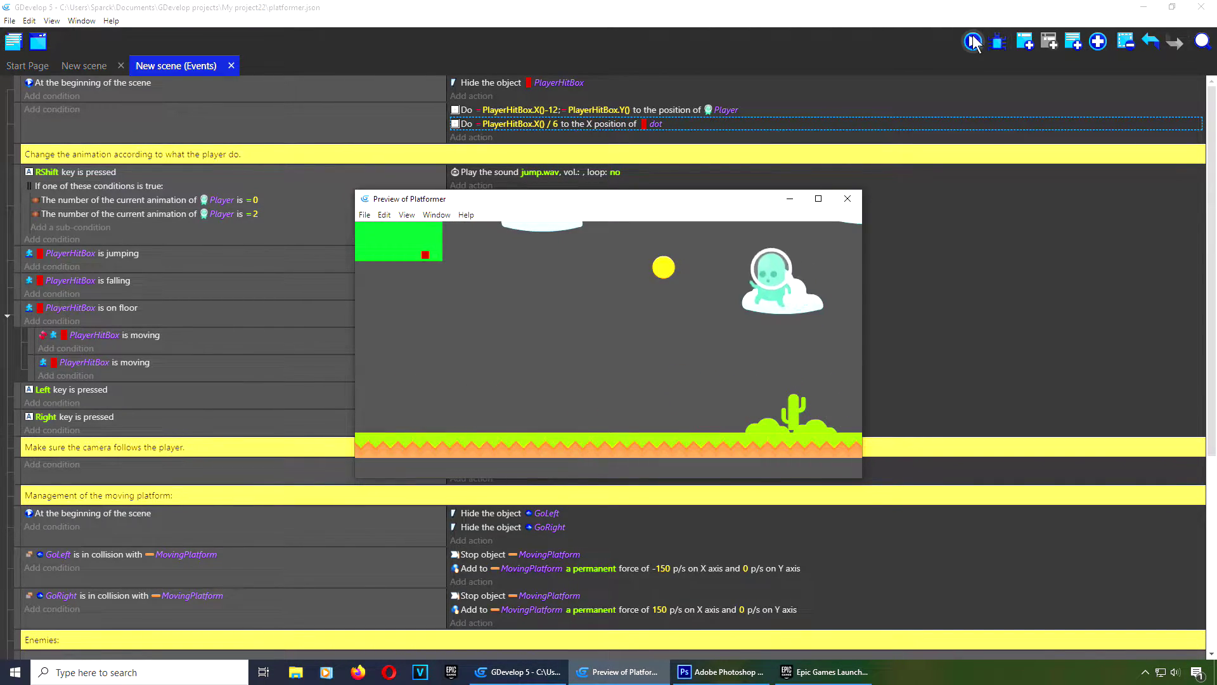
key("Shift_R")
key("Shift_R")
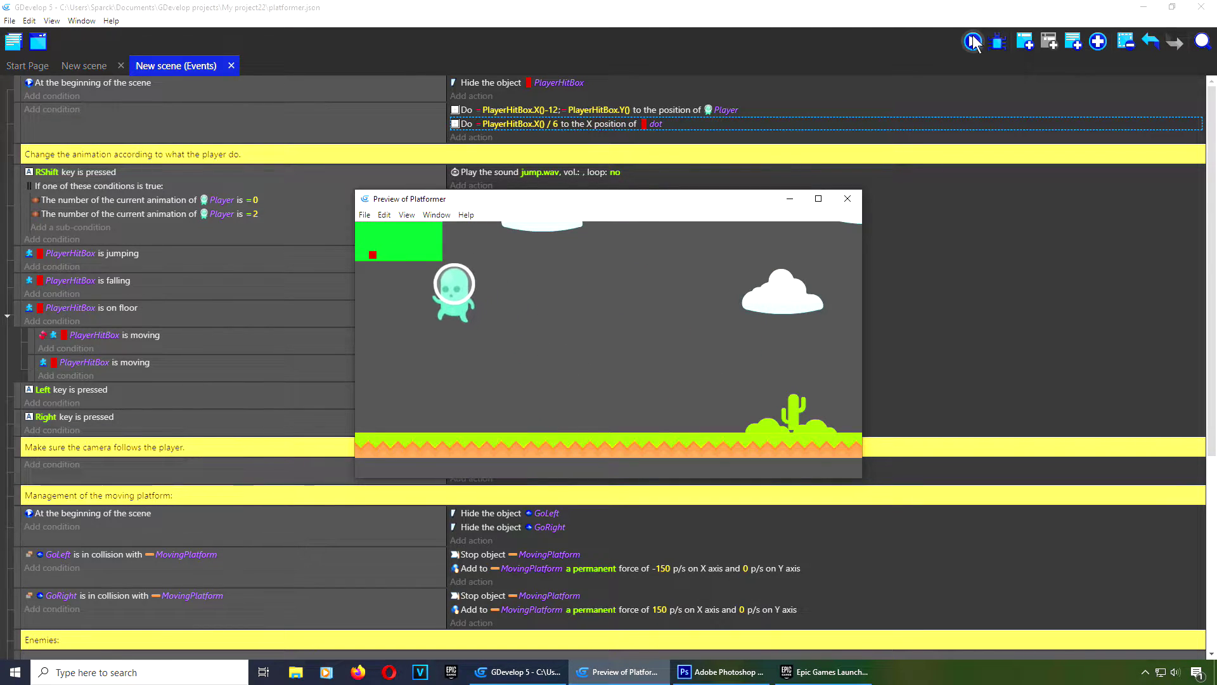
key("Shift_R")
key("Right")
key("Shift_R")
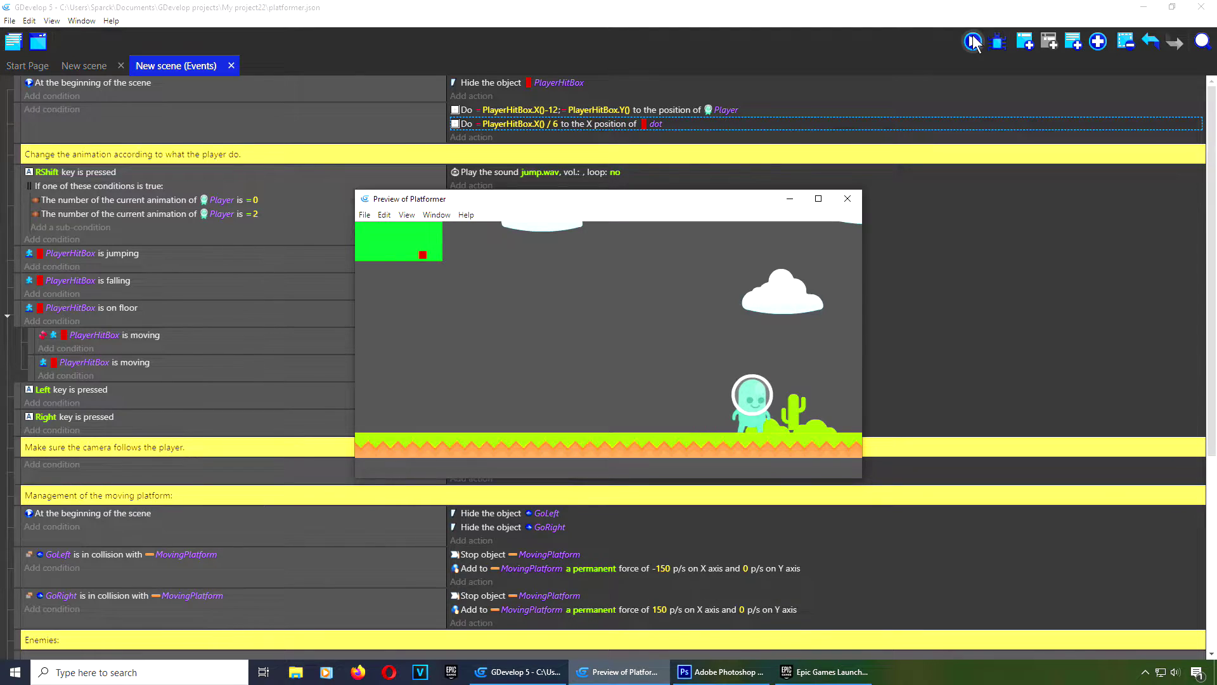
left_click(846, 200)
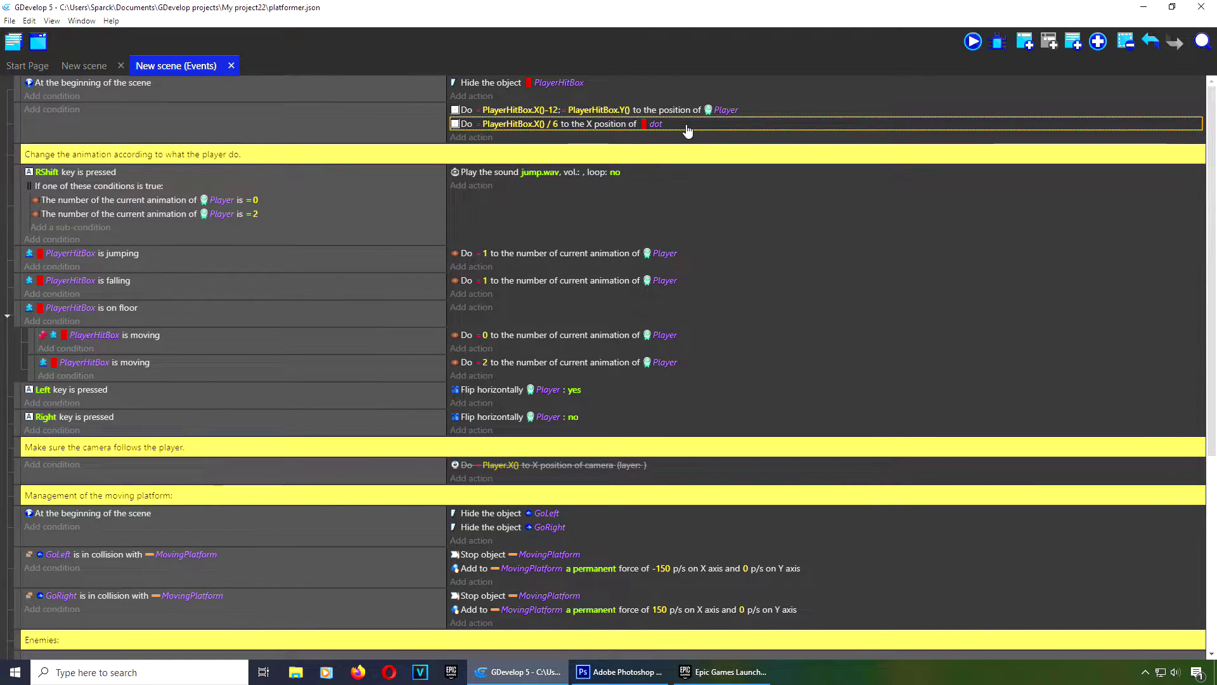
Step: Duplicate the dot X position action and switch the copy to set Y position
key("ctrl+c")
key("ctrl+v")
double_click(550, 139)
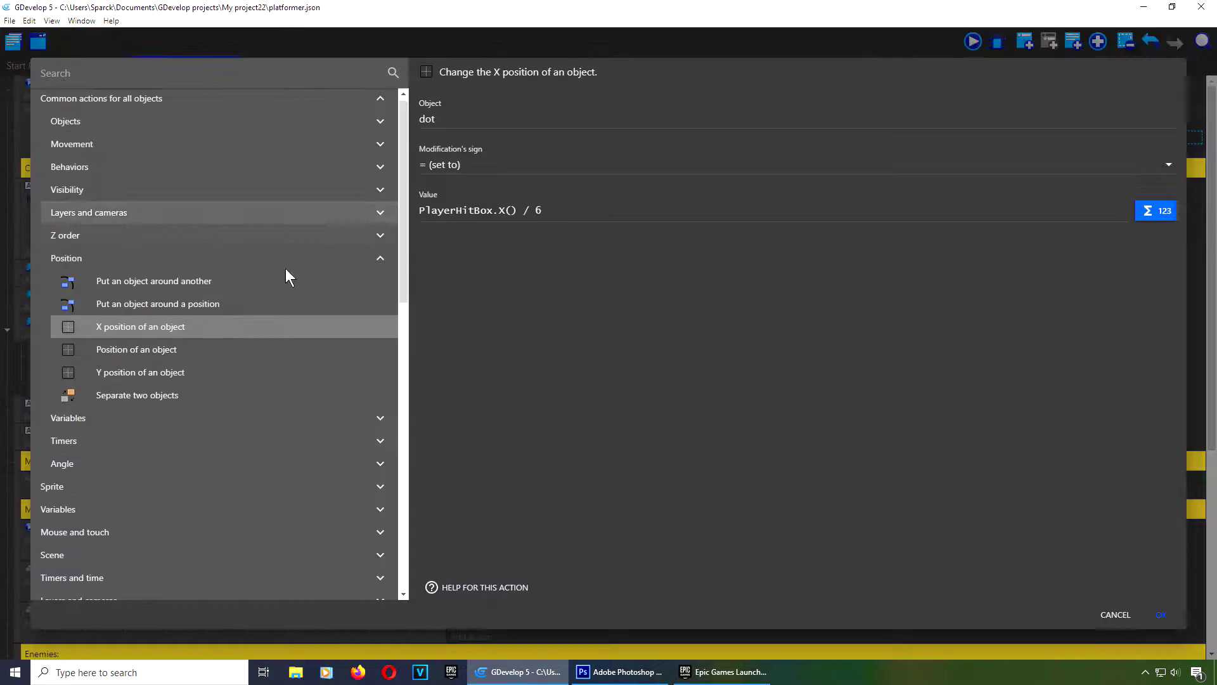
left_click(160, 374)
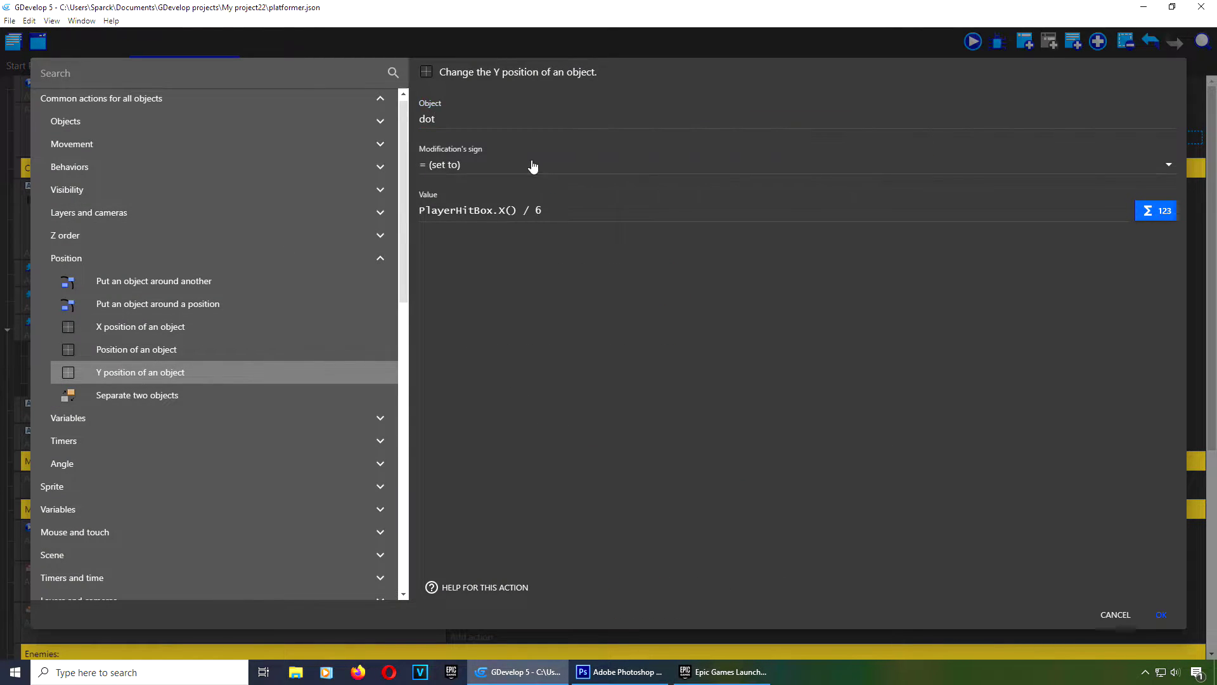
Step: Set the copy's value to PlayerHitBox.Y() and confirm the action
left_click(1155, 213)
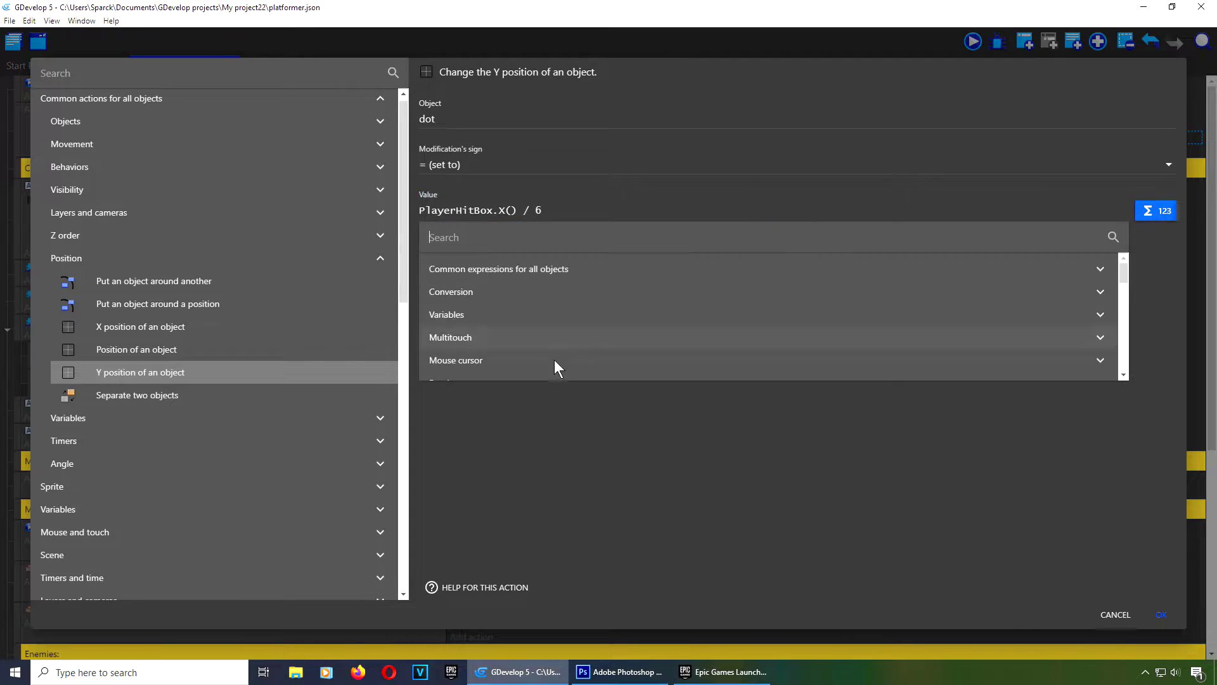
left_click(522, 268)
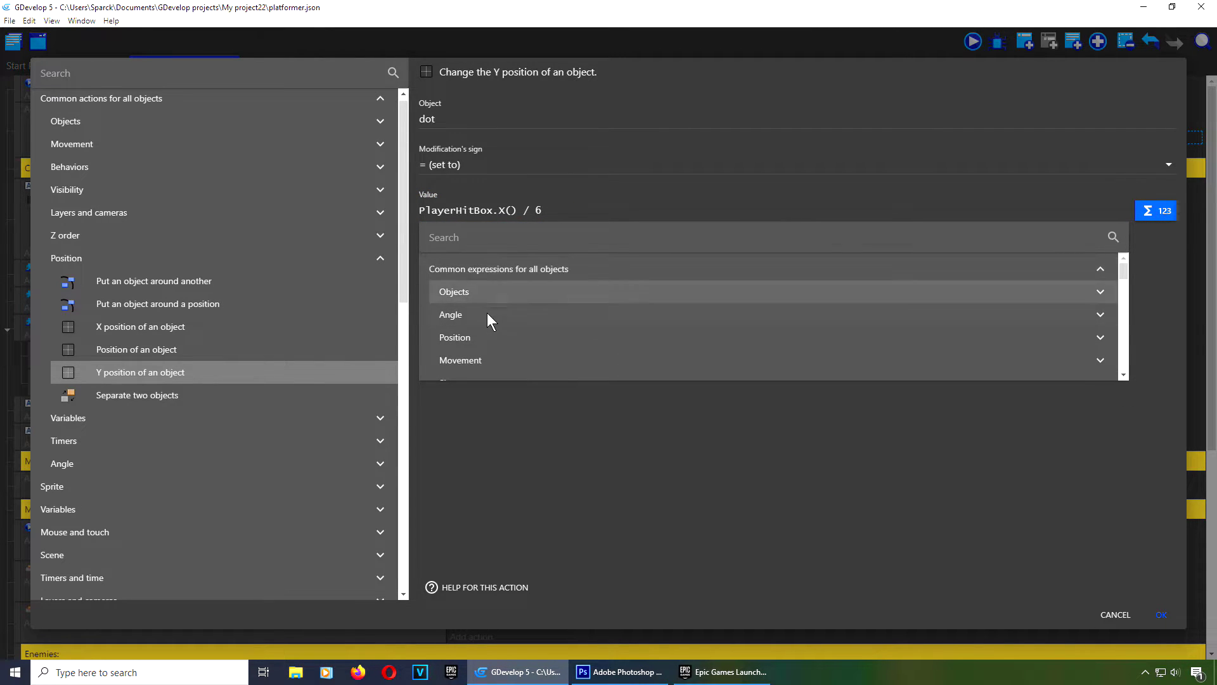
left_click(483, 339)
scroll(528, 354, "down", 1)
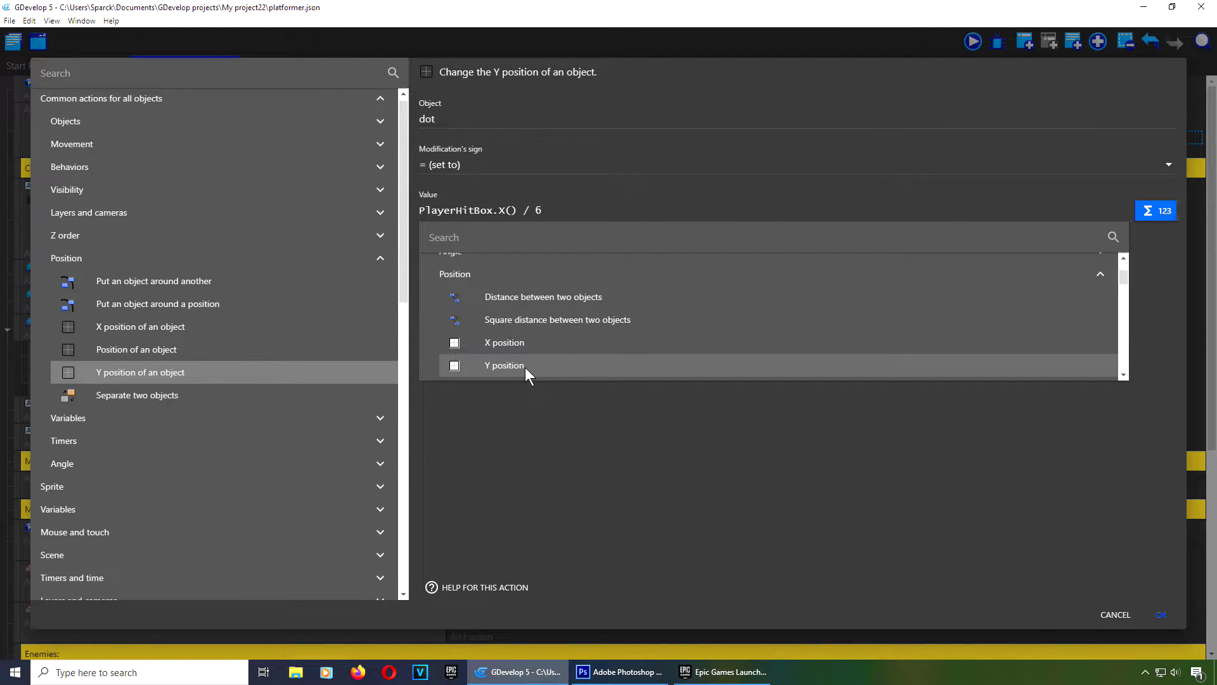
left_click(525, 367)
left_click(347, 335)
scroll(426, 439, "down", 3)
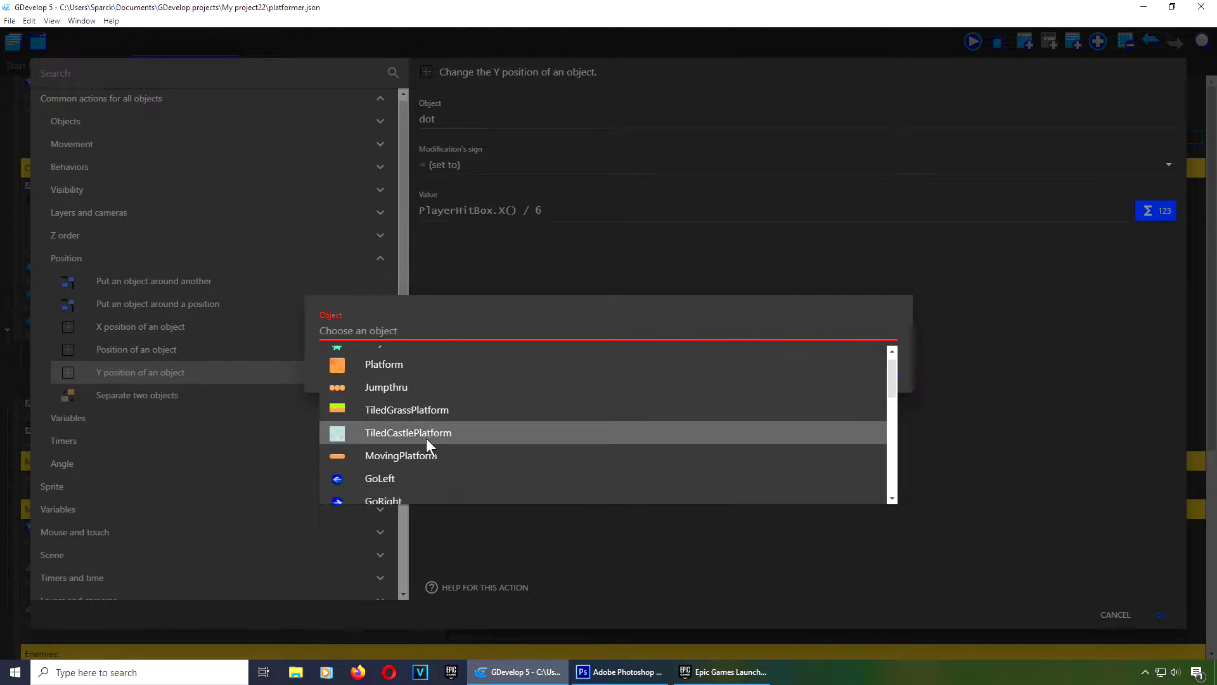
left_click(403, 395)
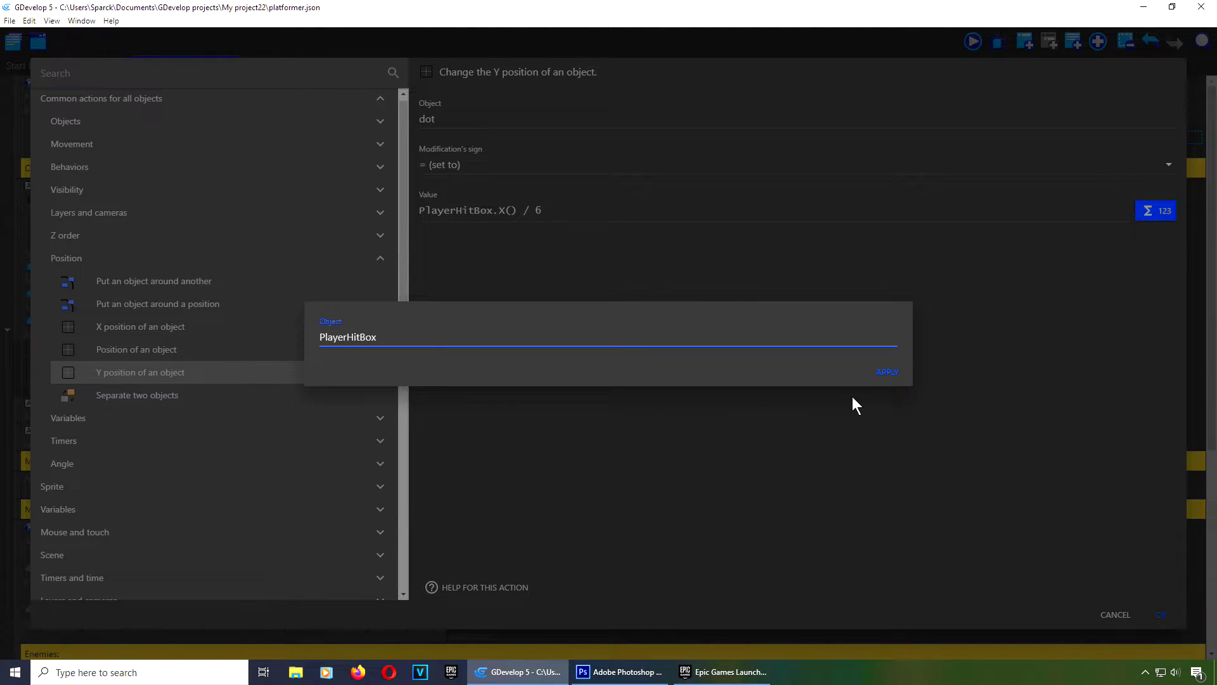
left_click(887, 372)
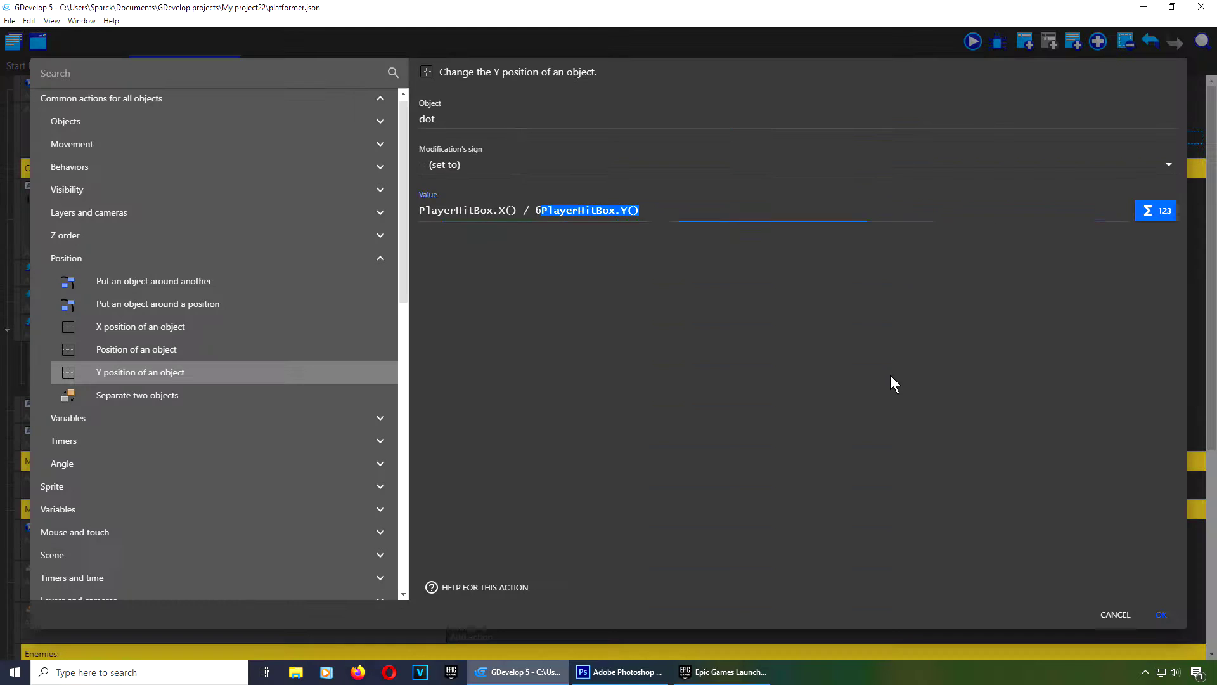
left_click(1160, 616)
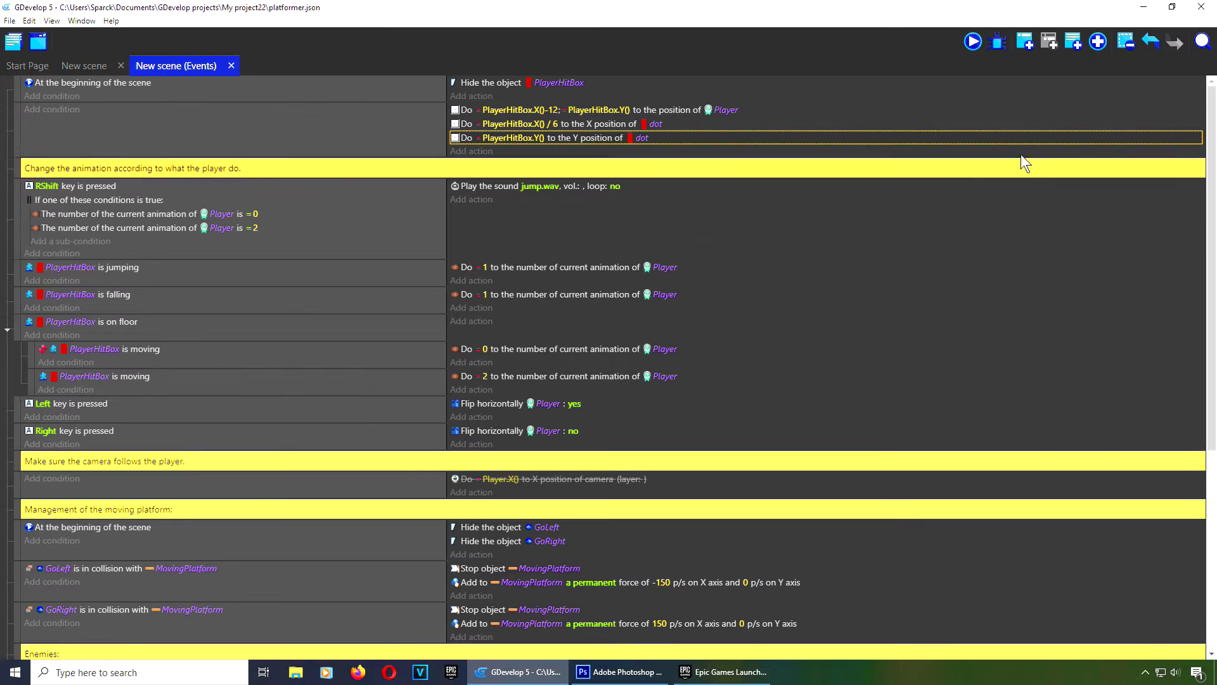
left_click(974, 42)
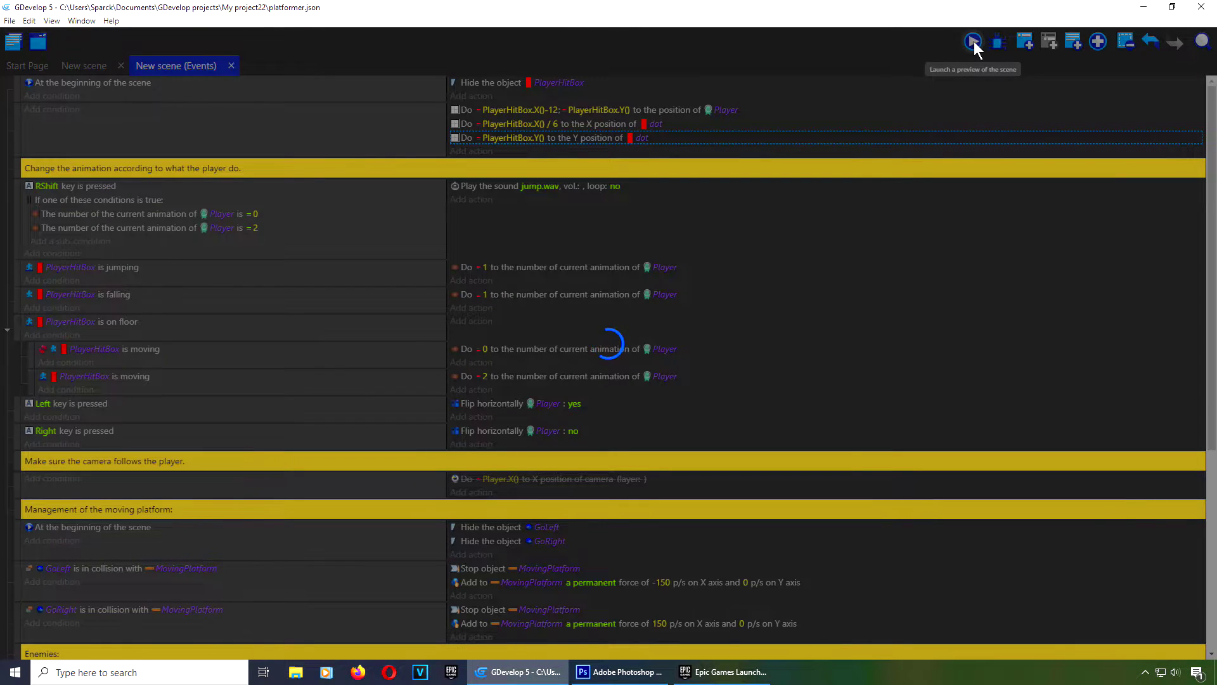
Step: Walk the player right and left with several jumps, watching the red dot below the map
key("Right")
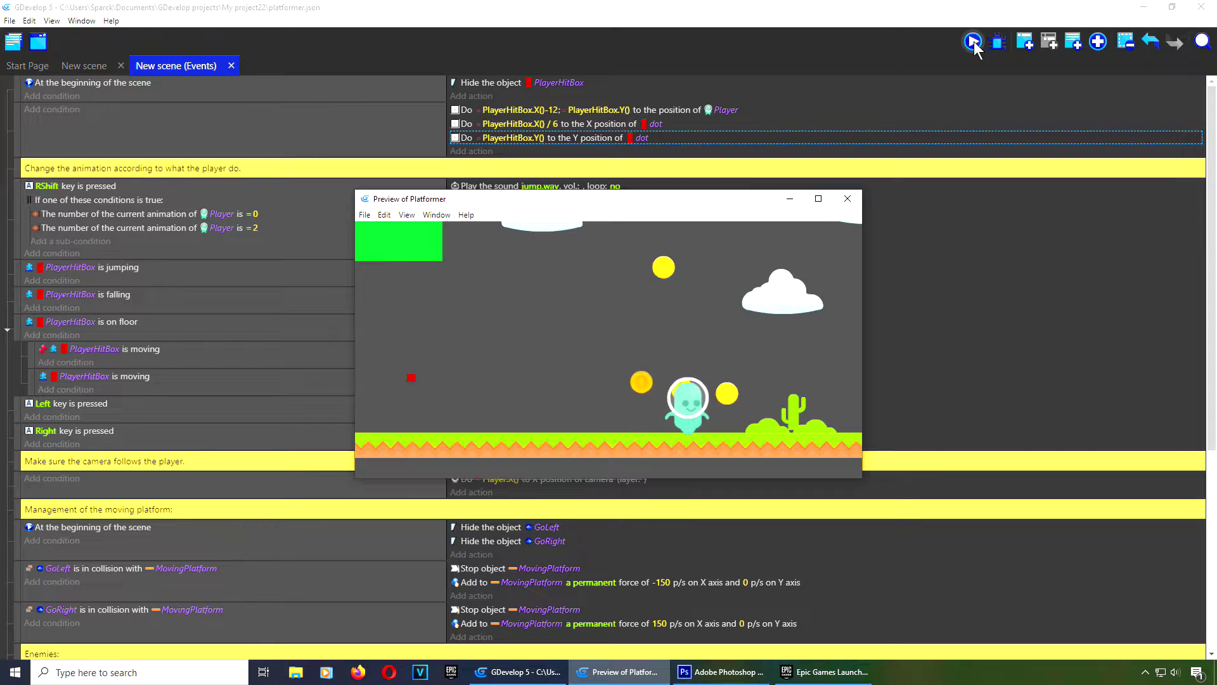
key("shift")
key("Left")
key("shift")
key("Left")
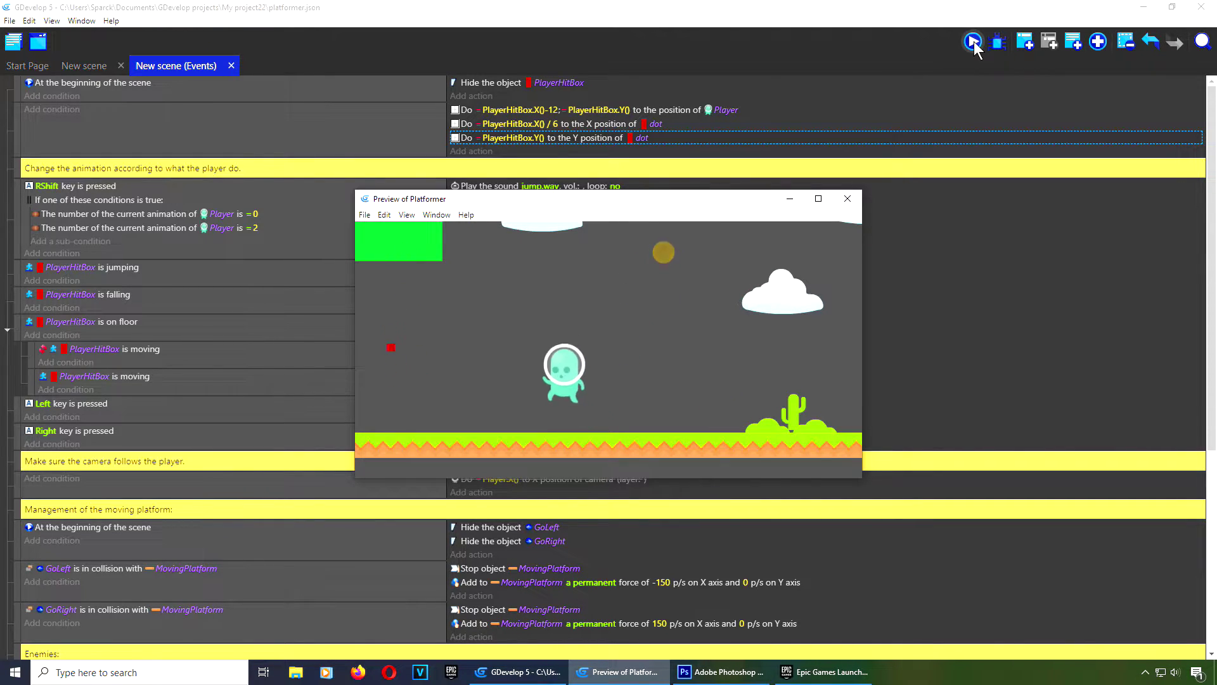
key("shift")
key("Right")
key("Right")
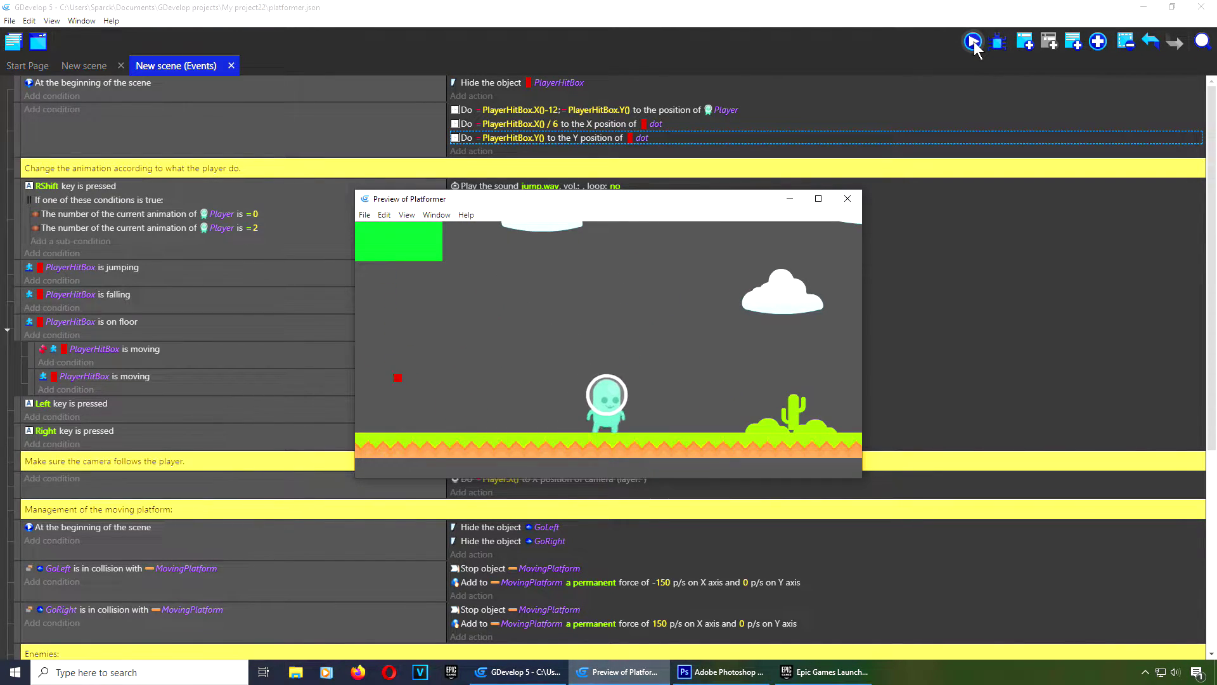
Step: Change the dot's Y position value to PlayerHitBox.Y() / 6 and preview again
left_click(847, 199)
double_click(689, 138)
left_click(534, 211)
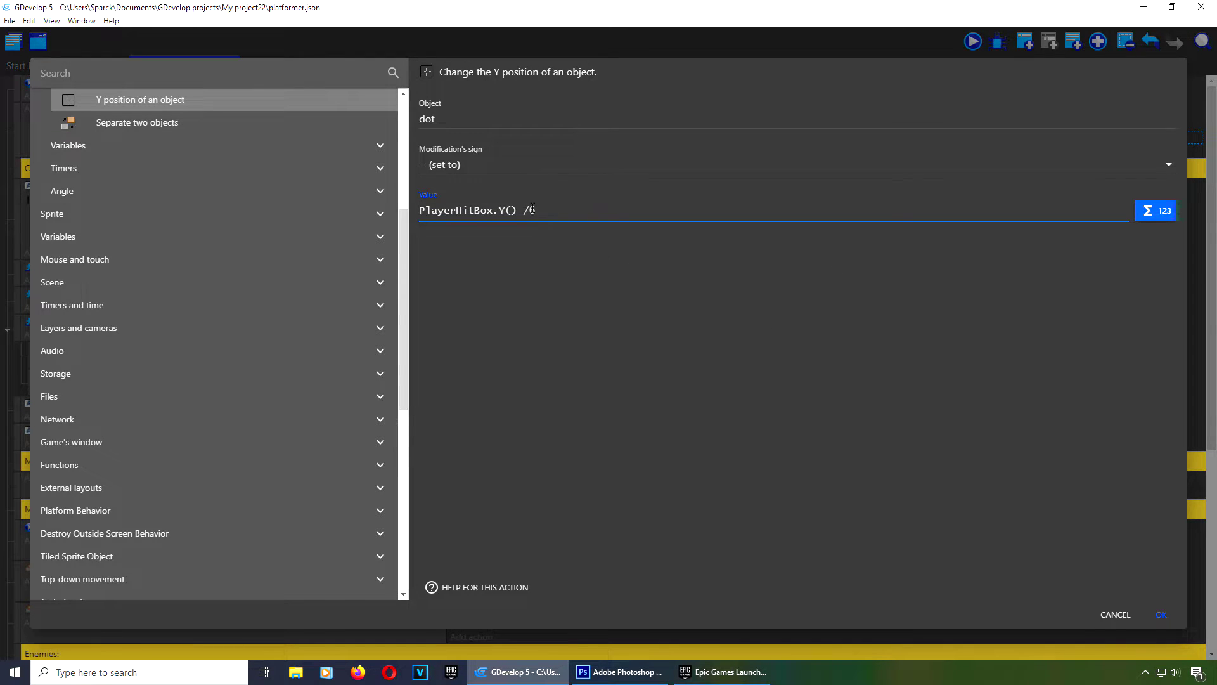
left_click(1152, 615)
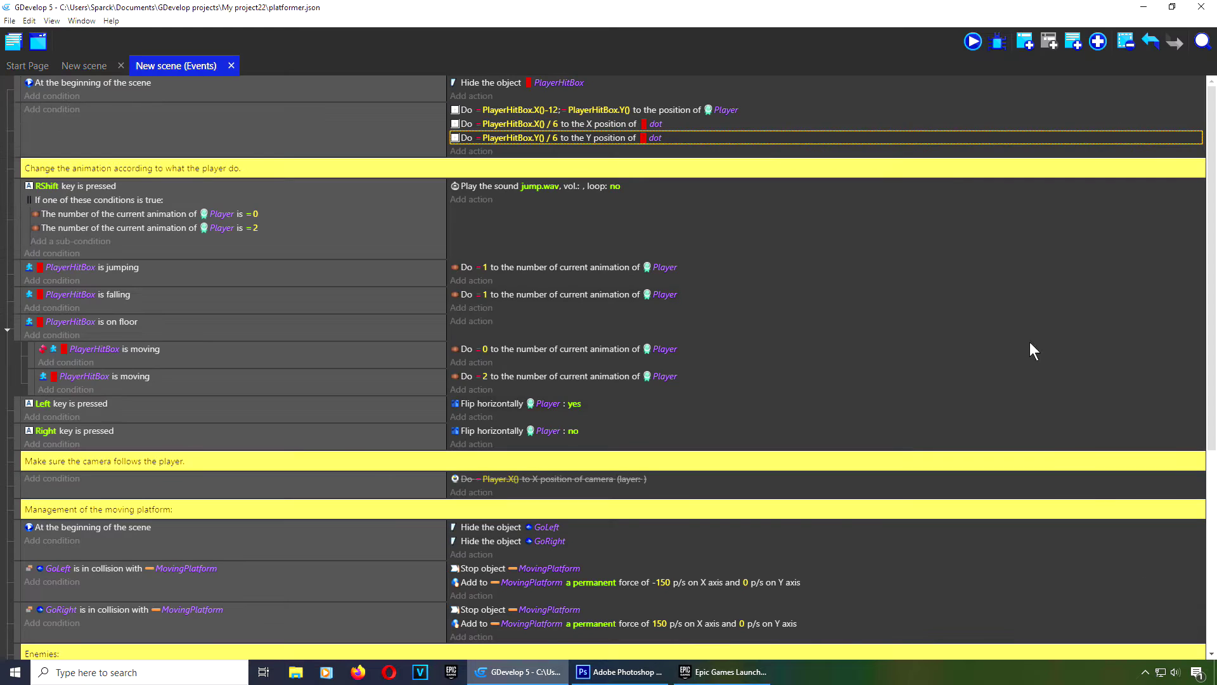
left_click(971, 42)
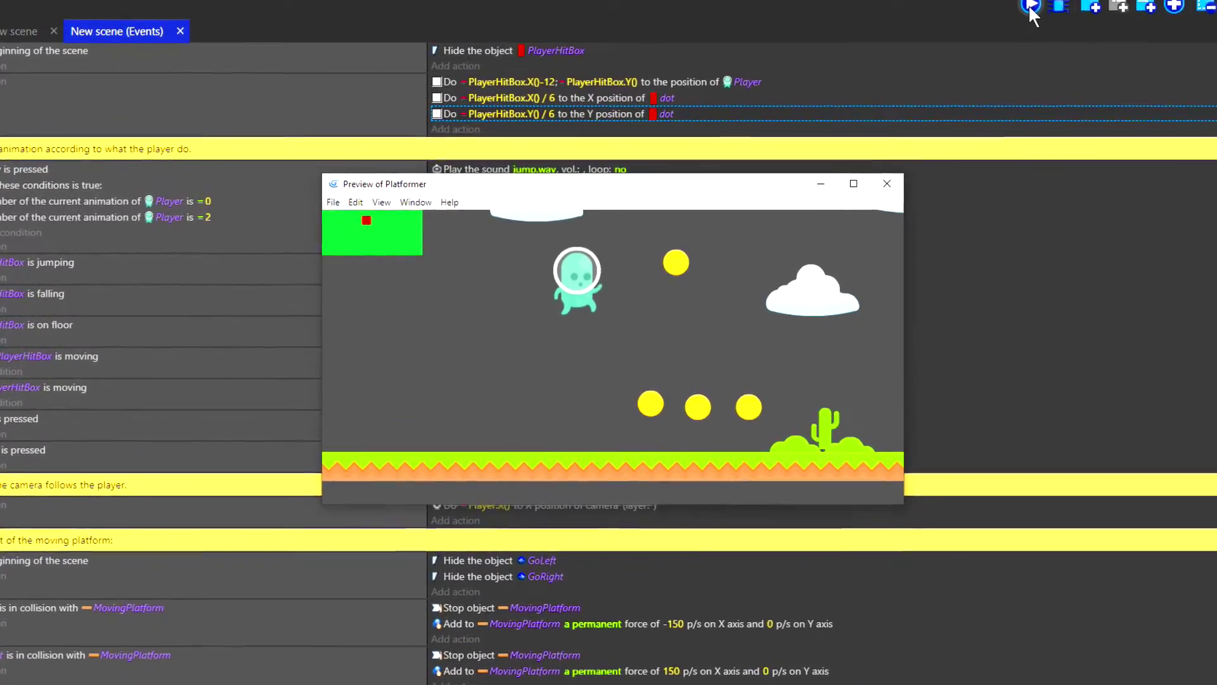
Step: Run and jump the player left and right, checking the red dot stays inside the green mini-map
key("Right")
key("space")
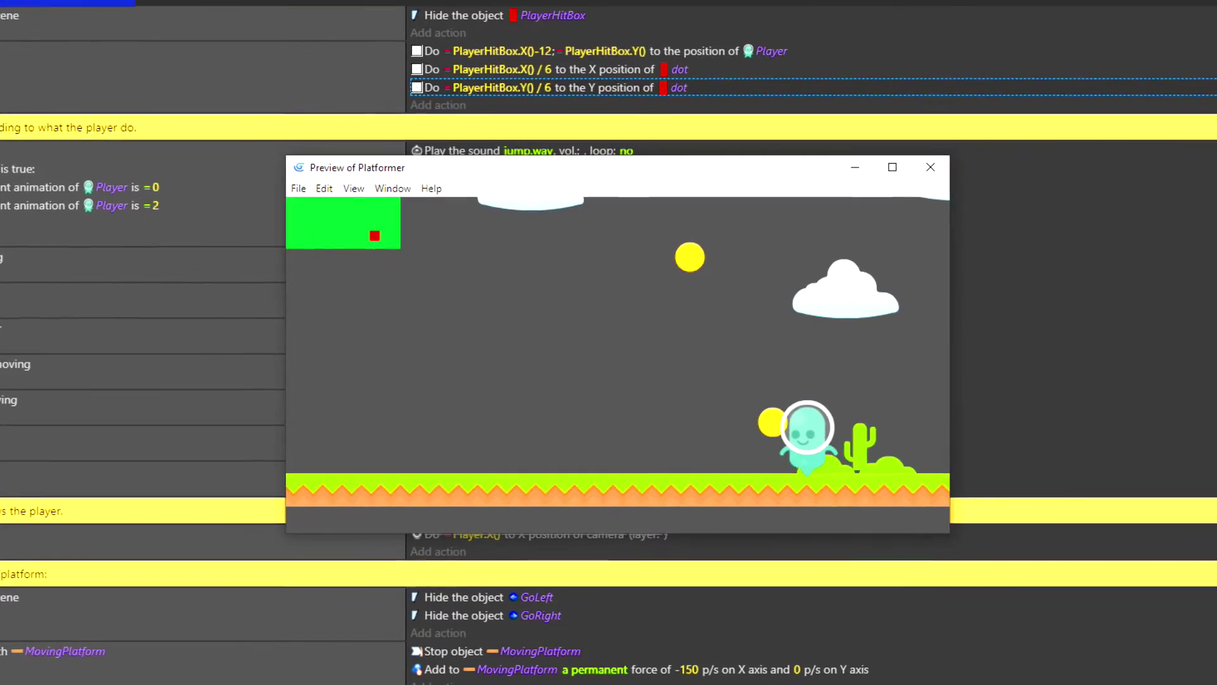
key("space")
key("Left")
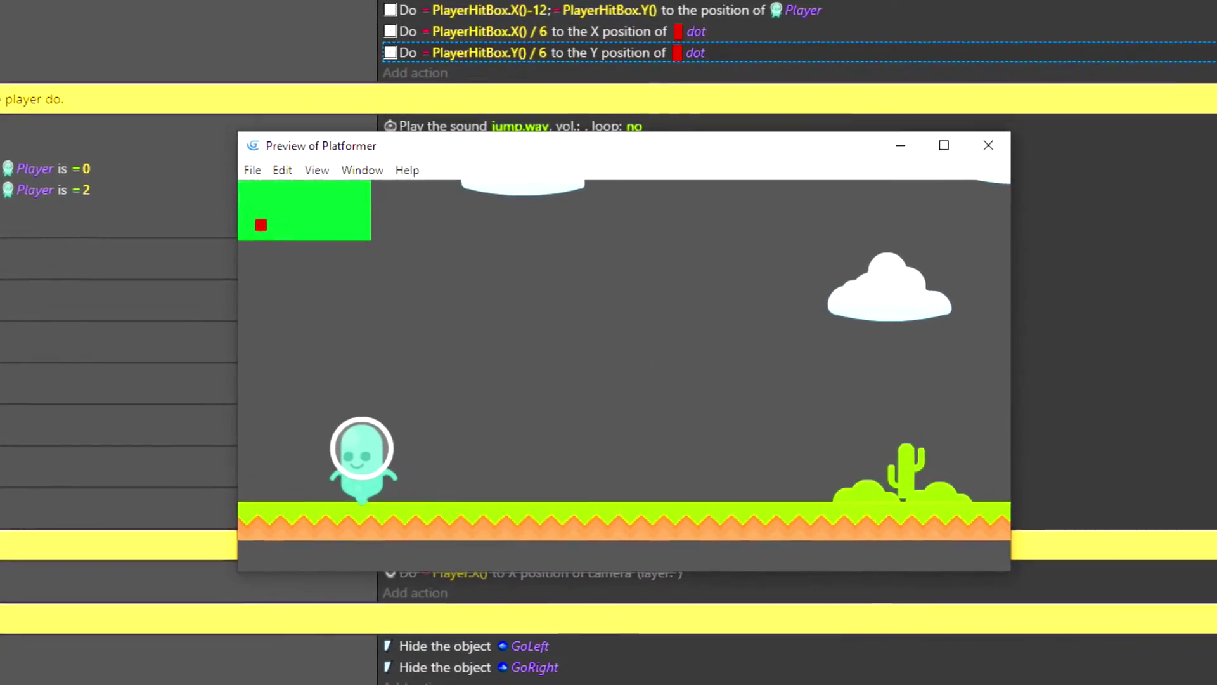
key("Left")
key("Right")
key("space")
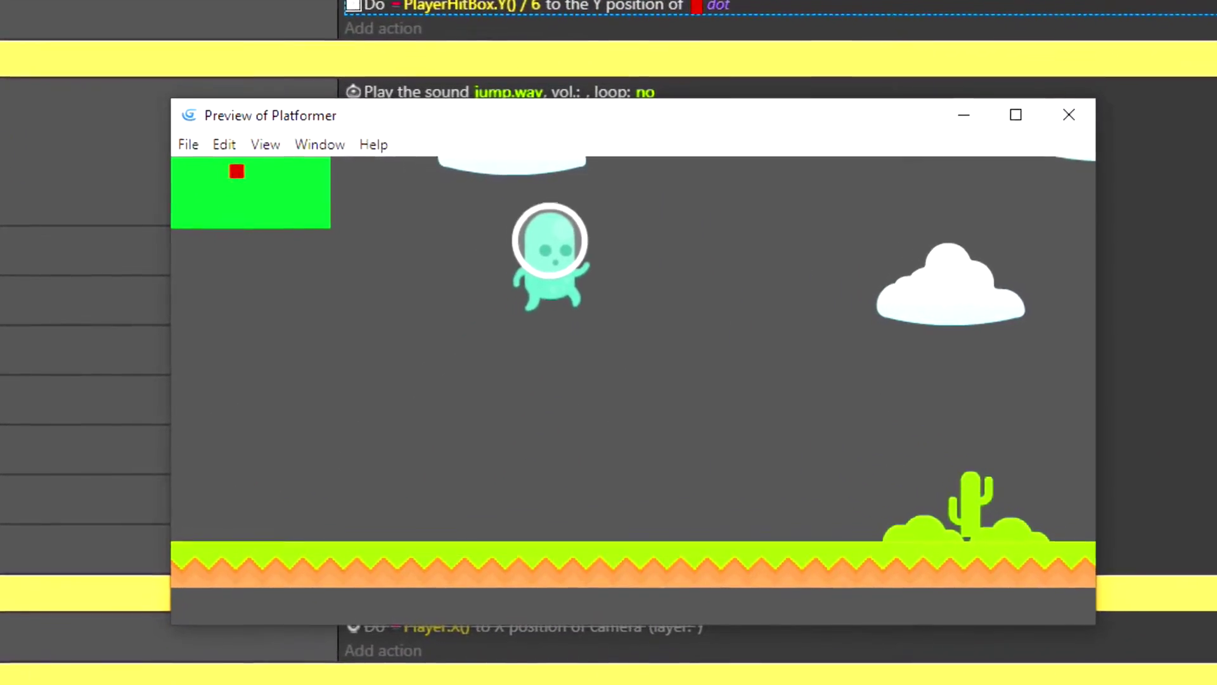
key("Right")
key("space")
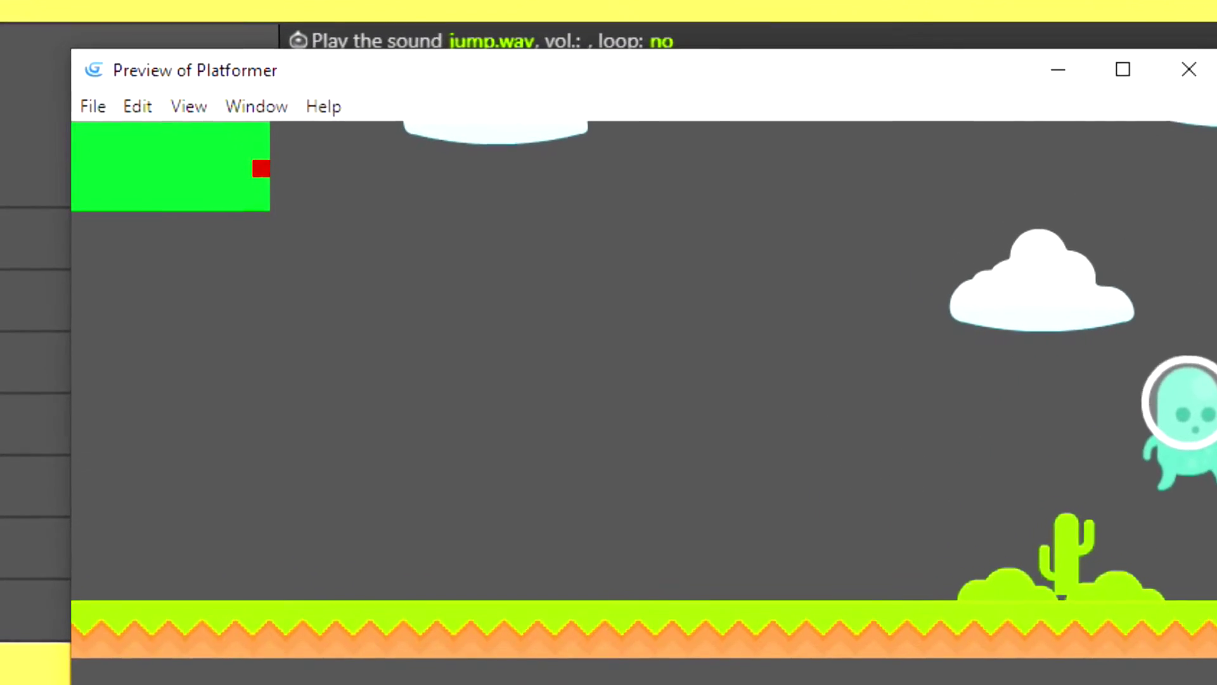
key("Left")
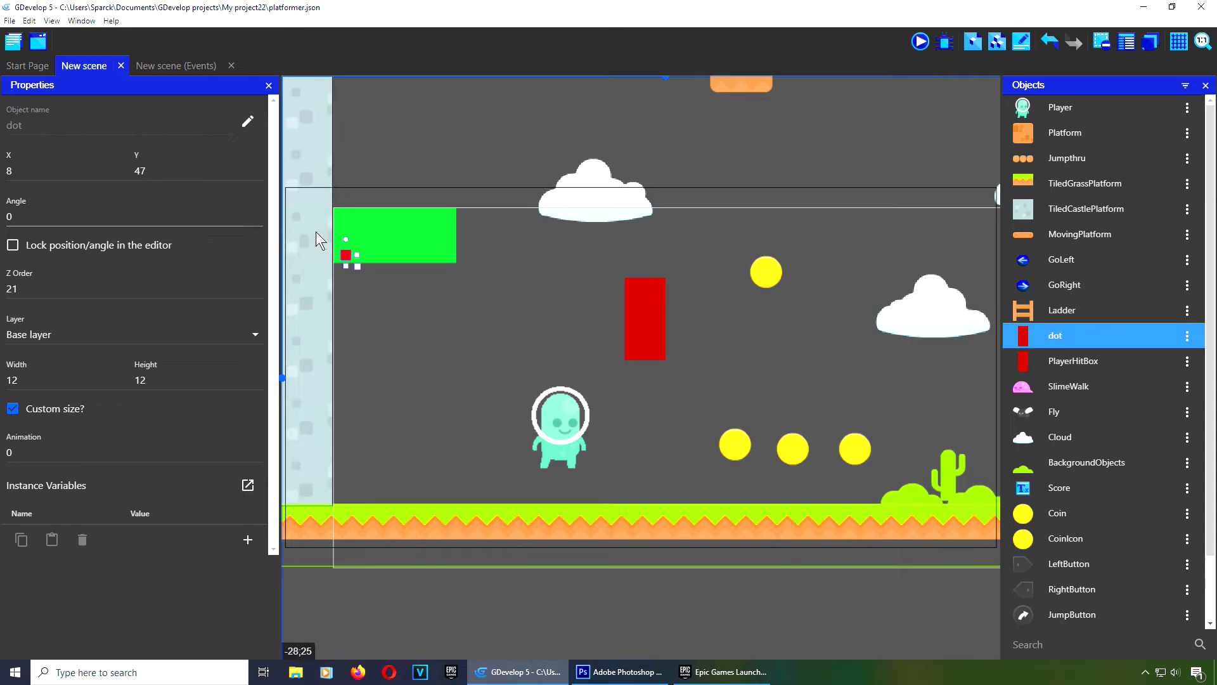
Step: Check the game properties' window width 800 and height 405, then cancel without changes
left_click(26, 66)
left_click(83, 65)
left_click(12, 42)
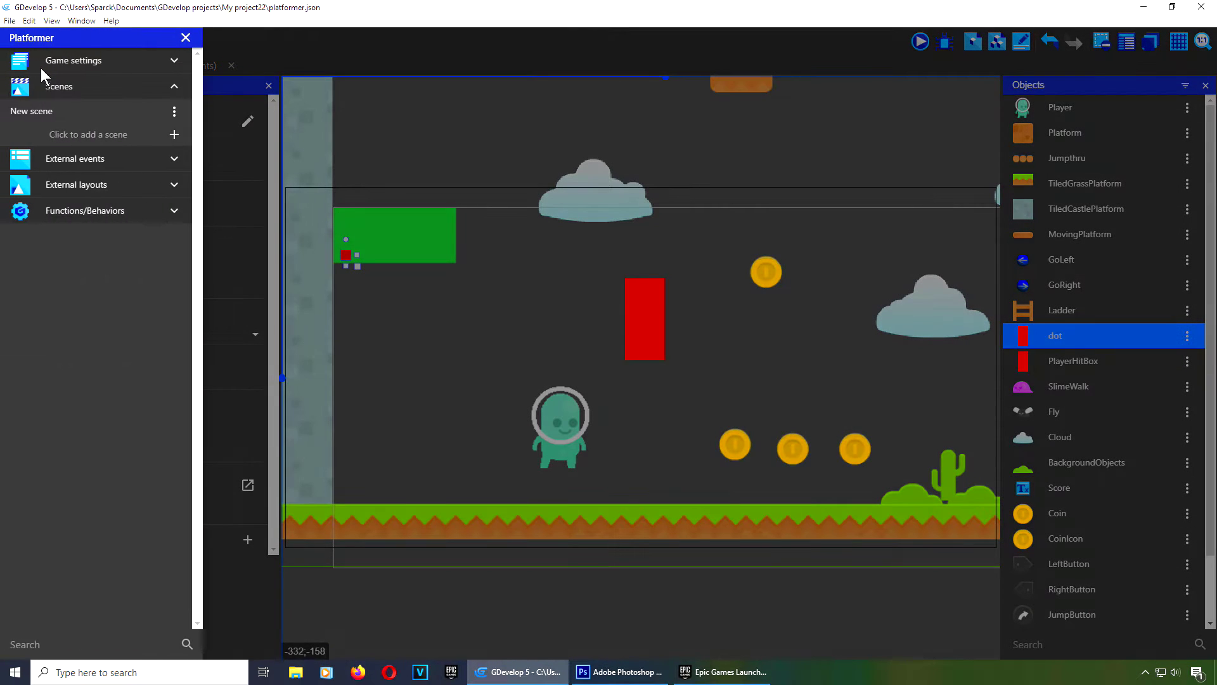
left_click(85, 82)
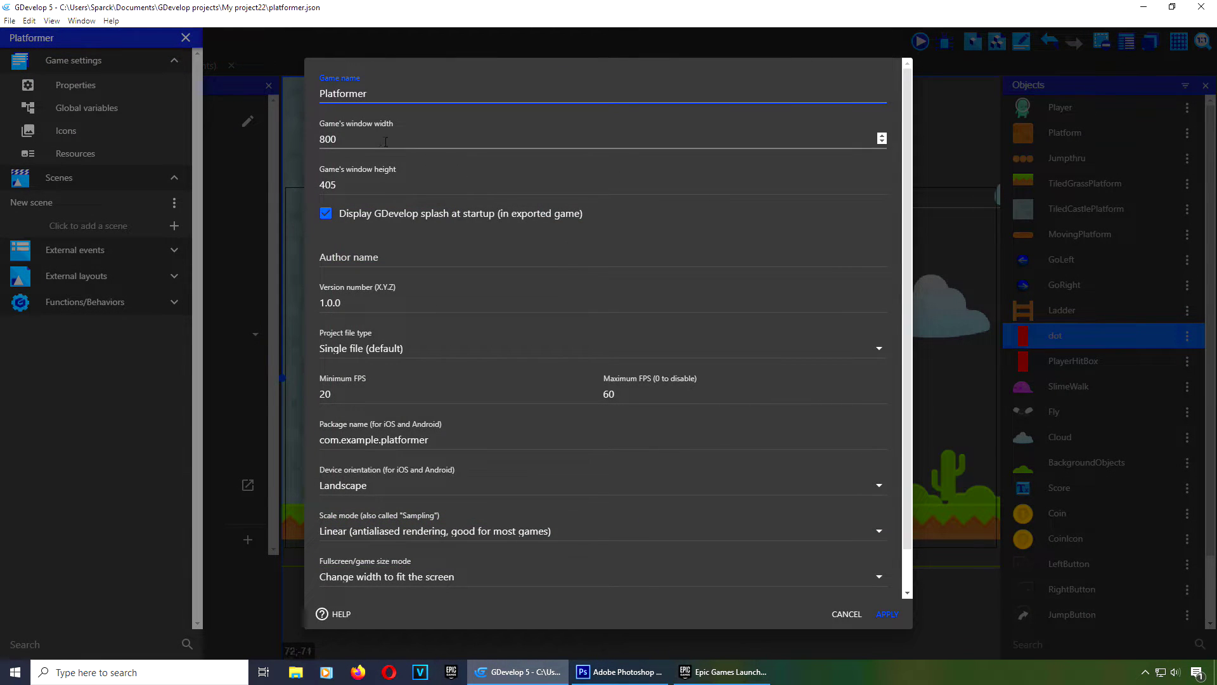
left_click(346, 139)
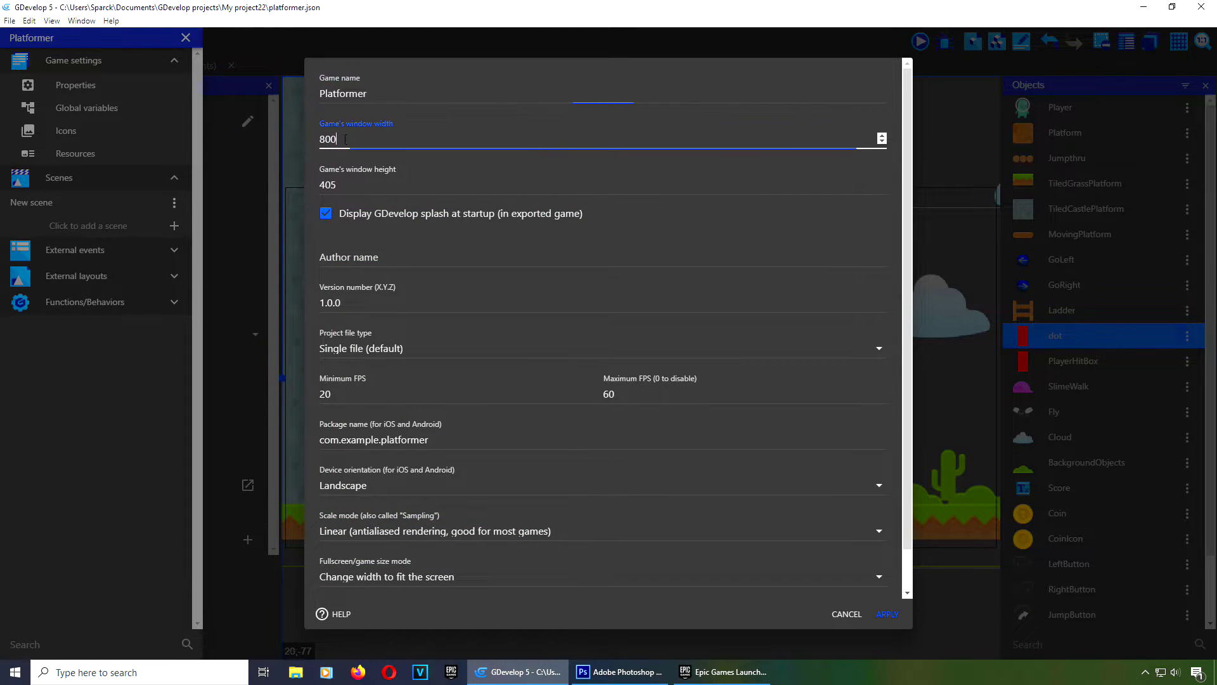
left_click(354, 187)
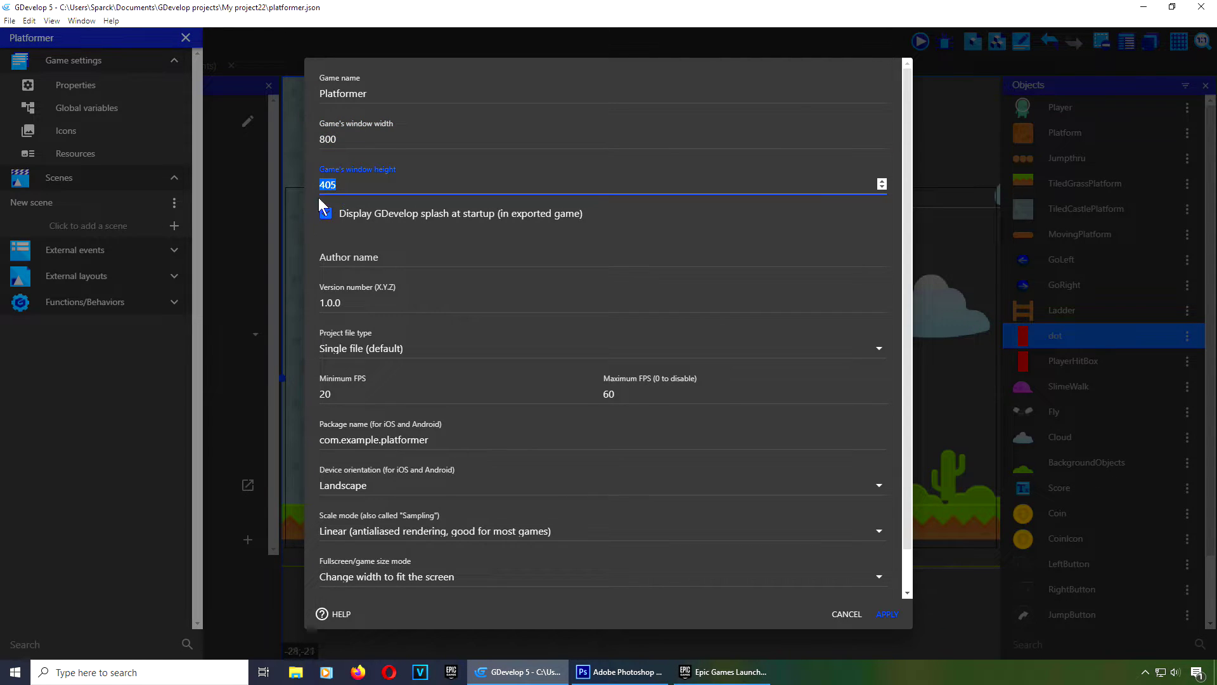
left_click(849, 614)
left_click(503, 332)
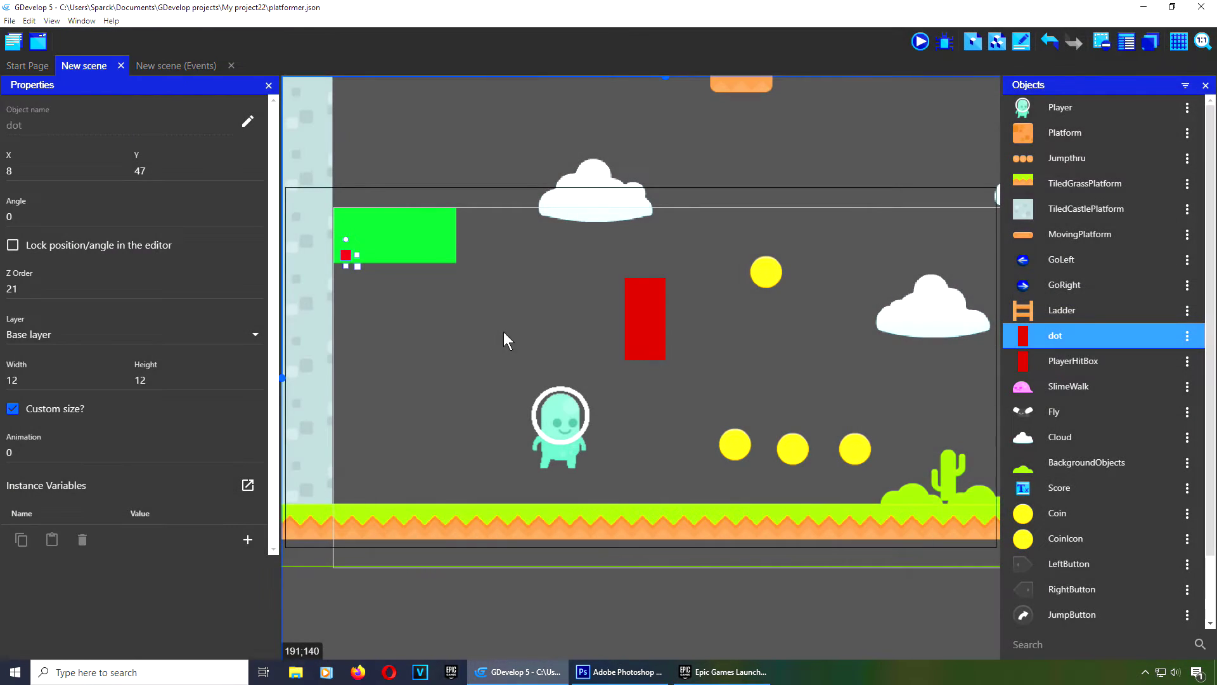
Step: Re-enable the camera-follows-the-player event in the scene's events sheet
left_click(557, 322)
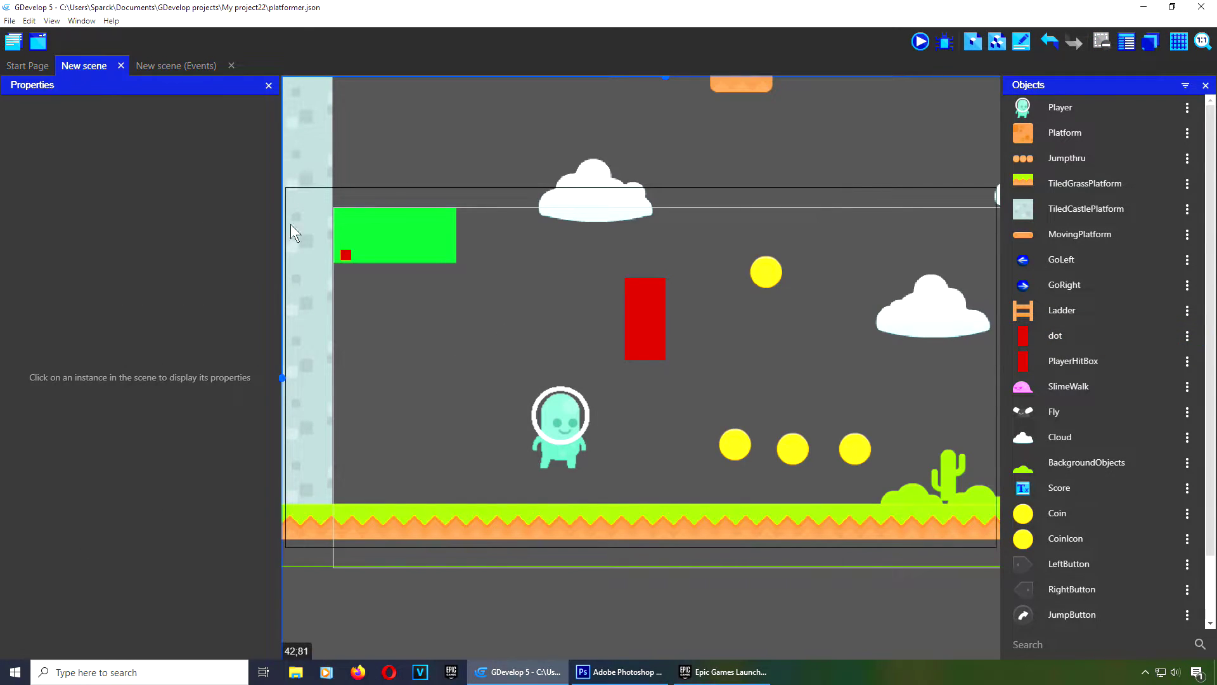
left_click(25, 67)
left_click(176, 66)
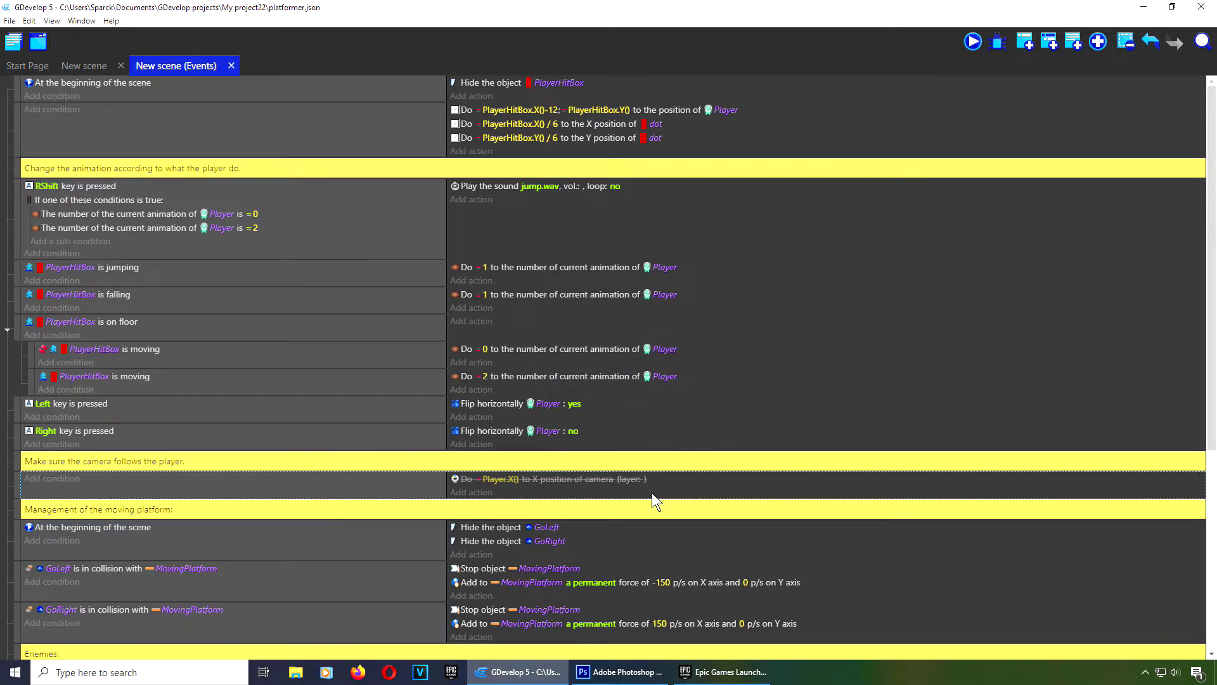
right_click(652, 492)
left_click(702, 344)
Step: Preview the game, running right and left to see the view scroll with the player
left_click(89, 67)
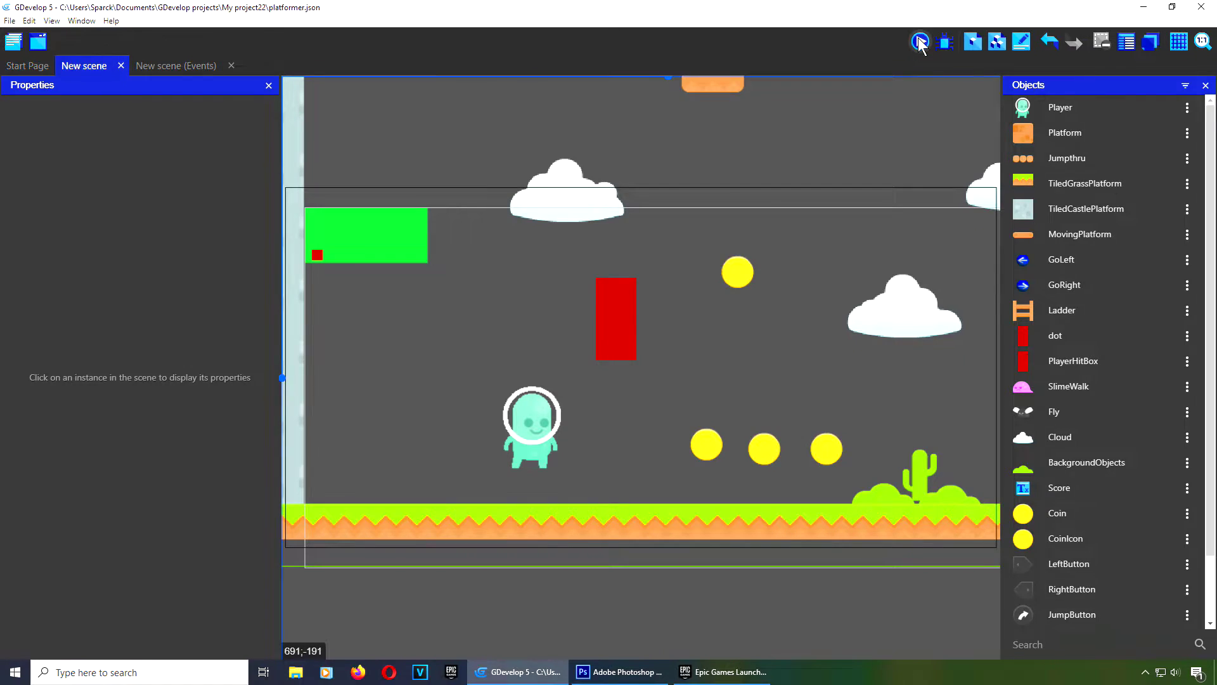
left_click(920, 42)
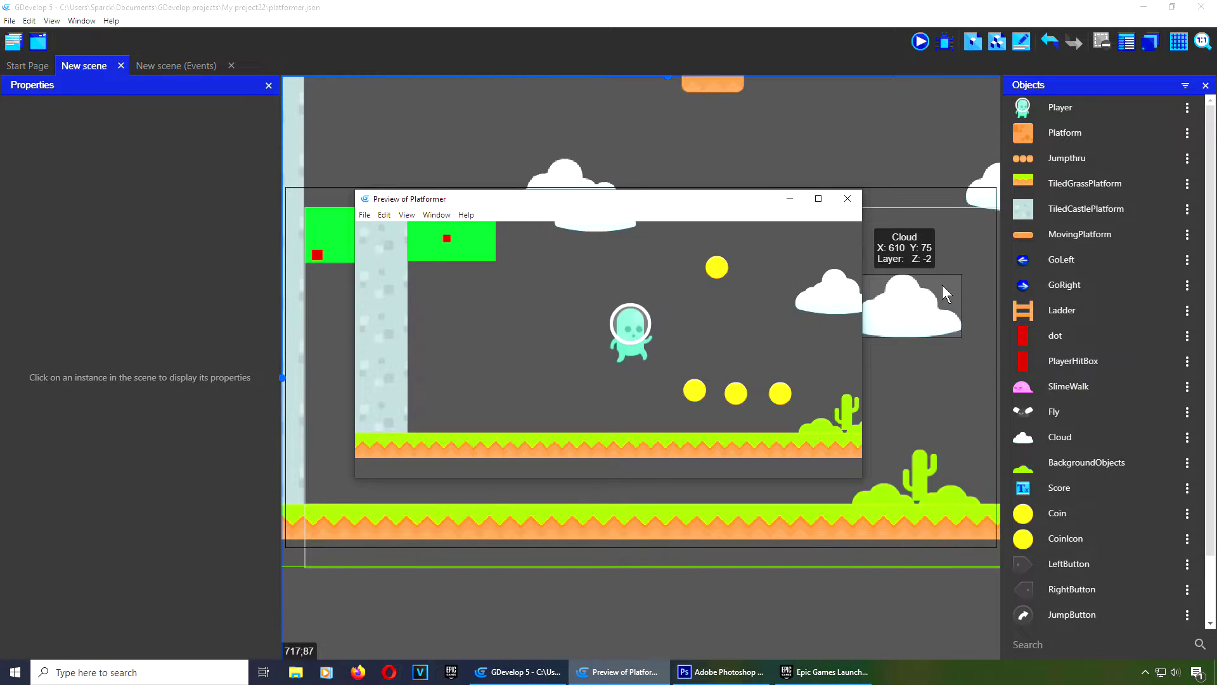
key("Right")
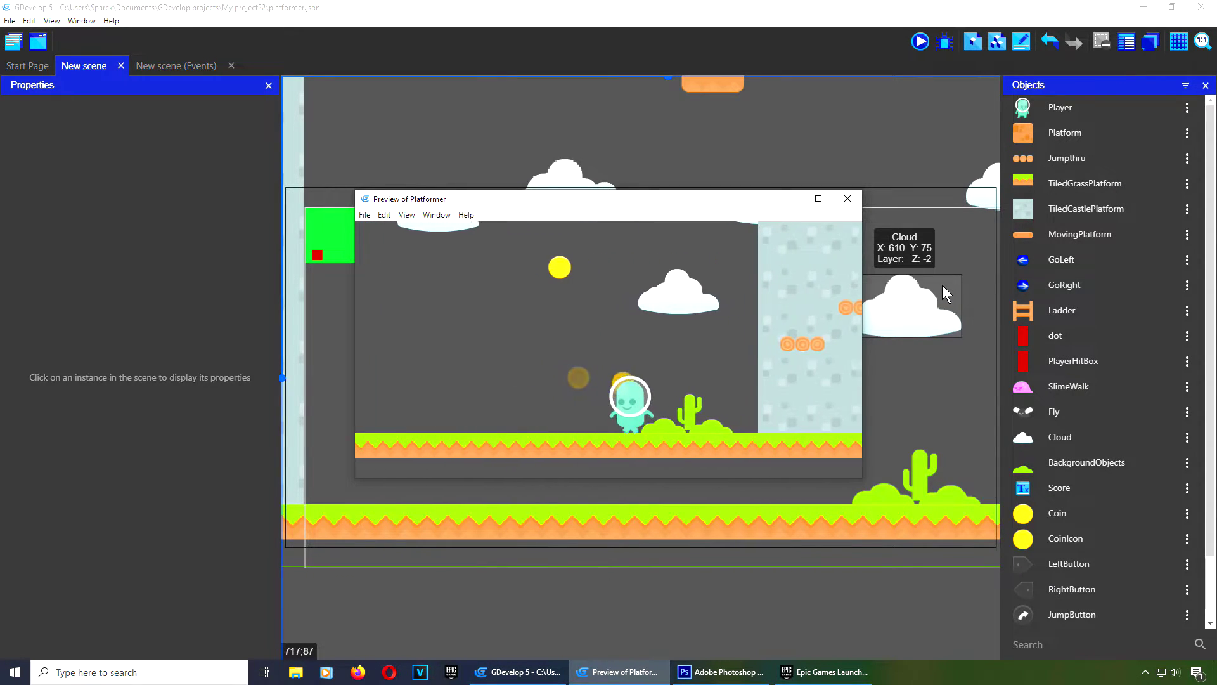
key("Left")
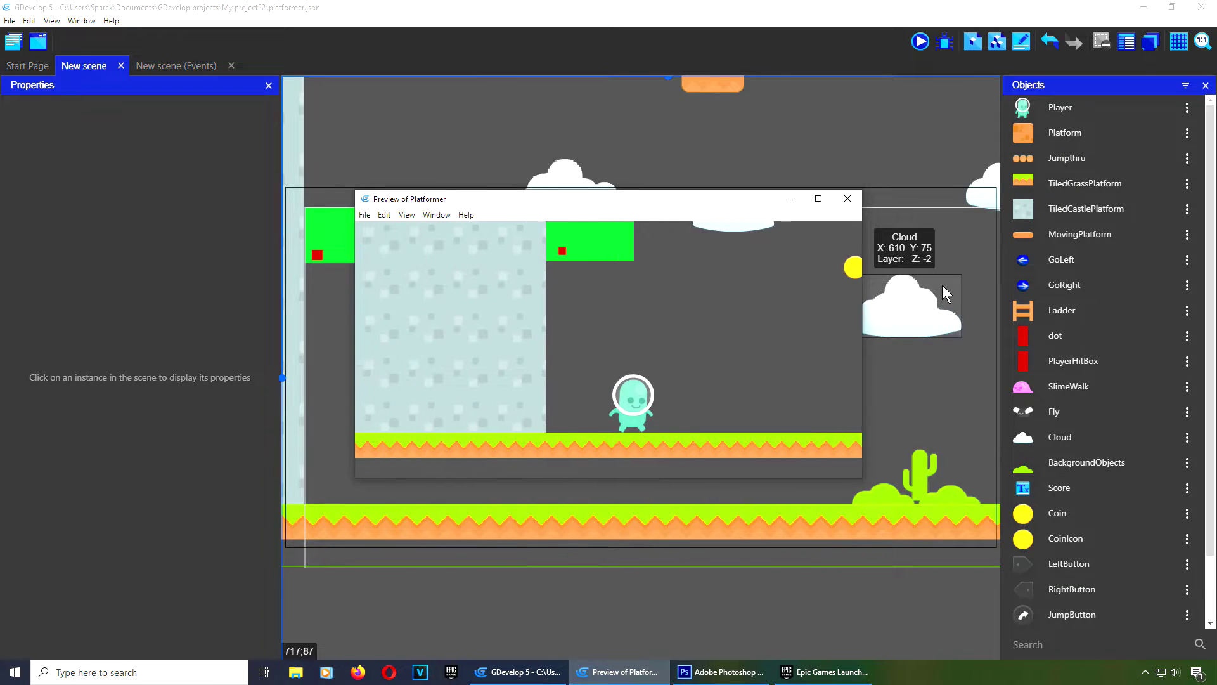
key("Right")
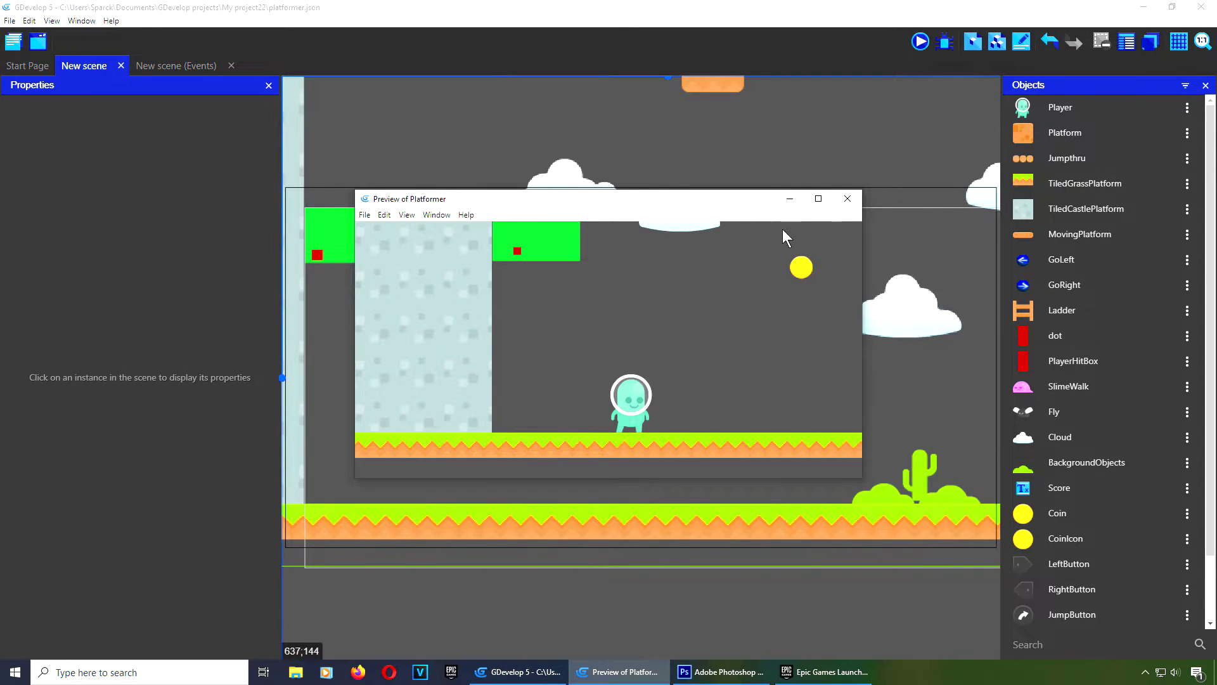
left_click(845, 199)
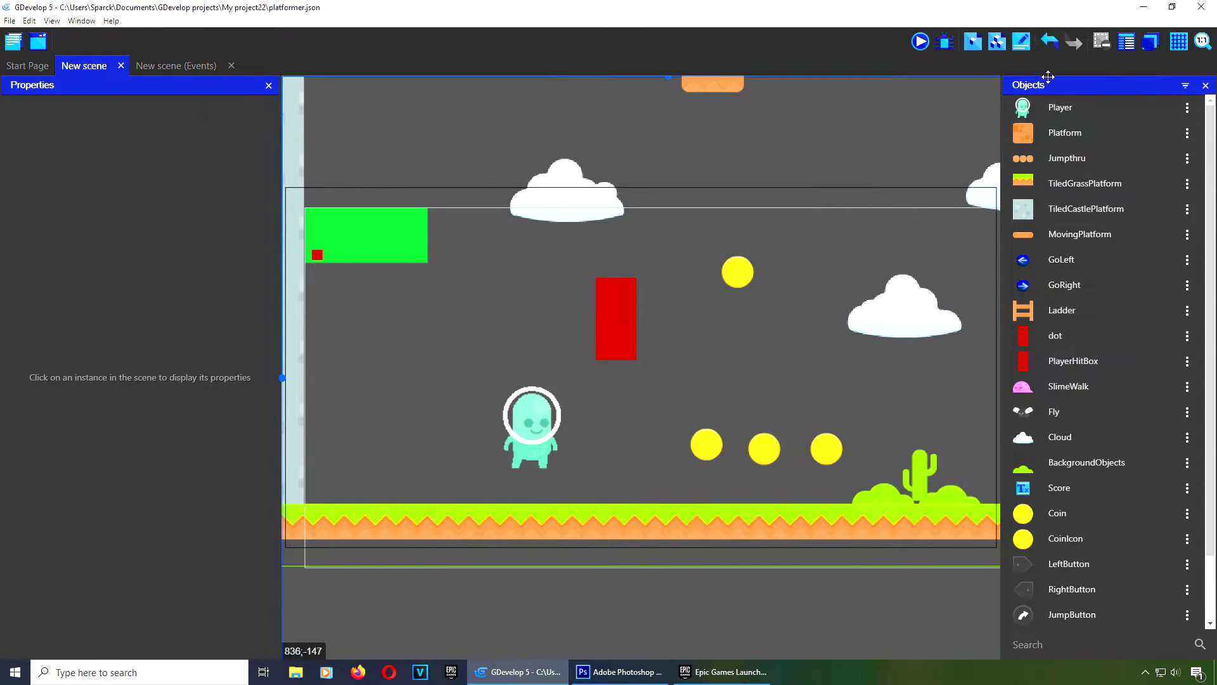
Step: Add a scene layer named 'map' above the GUI and Base layers
left_click(1152, 44)
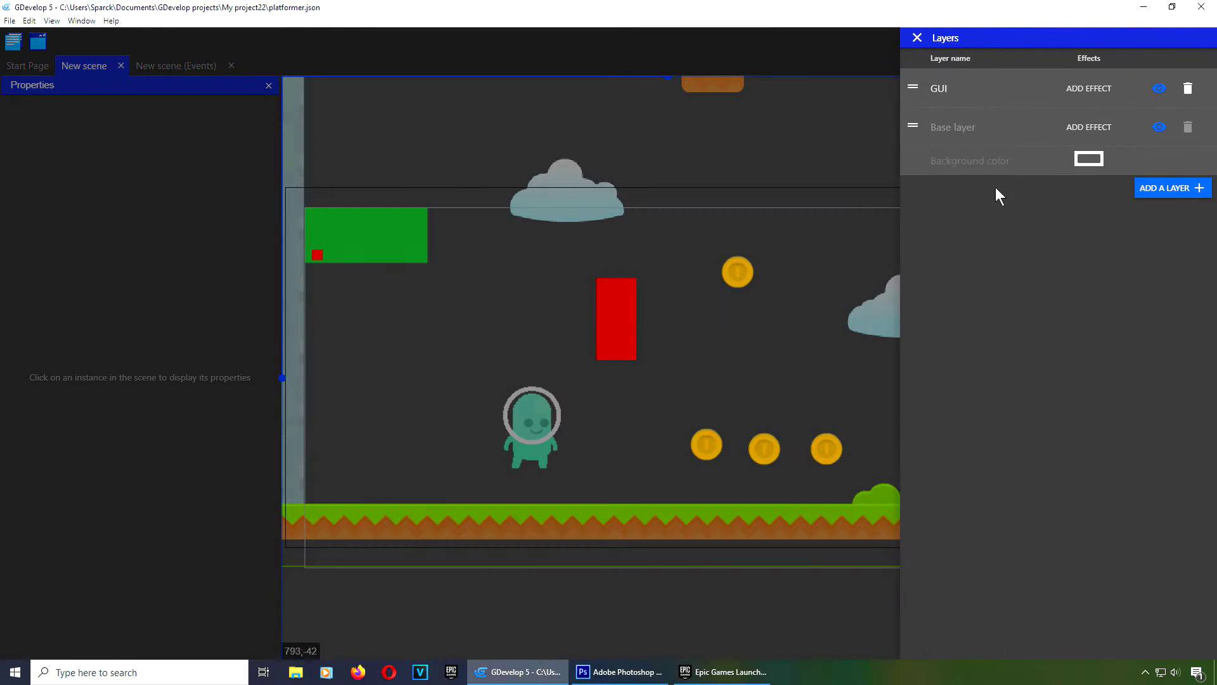
left_click(1161, 192)
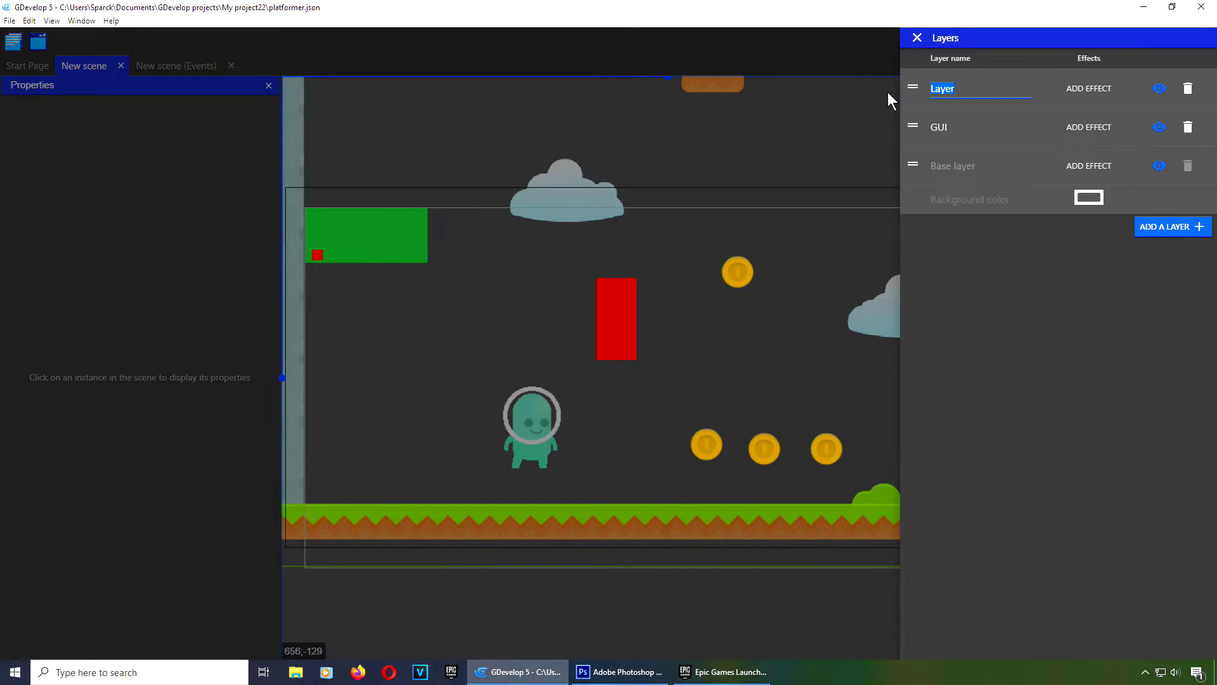
type("map")
left_click(1097, 295)
left_click(684, 141)
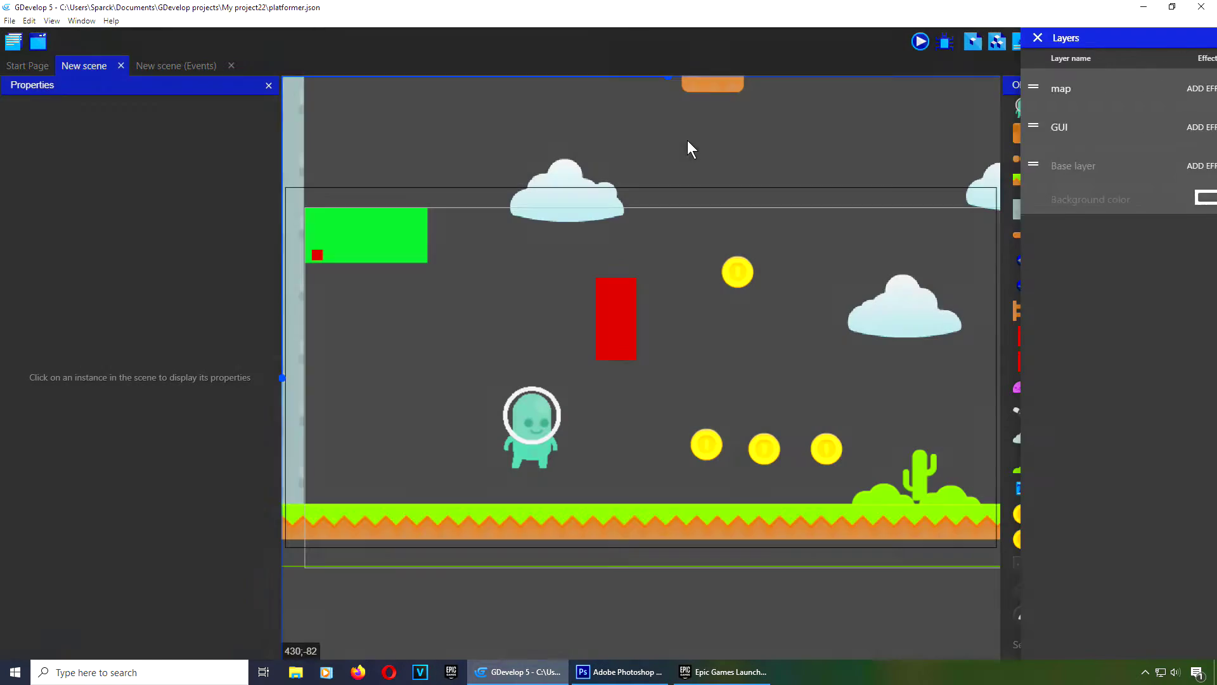
Step: Put the green mini-map rectangle on the map layer and hide that layer
left_click(379, 253)
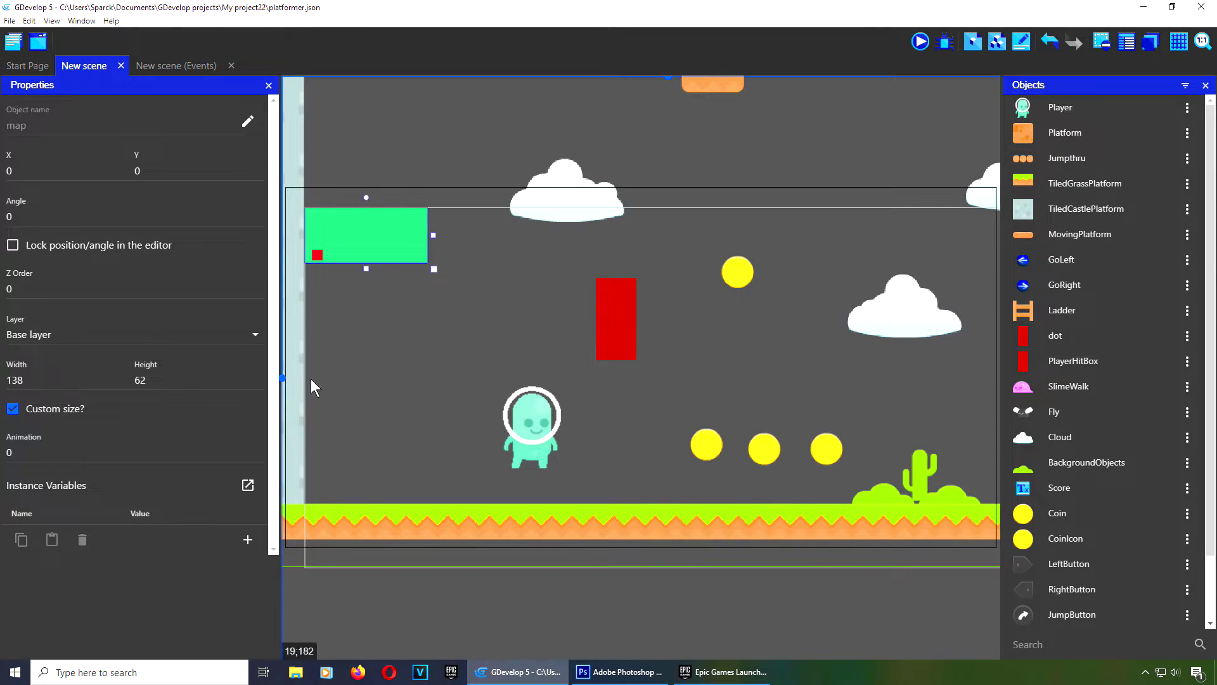
left_click(91, 336)
left_click(61, 382)
left_click(379, 343)
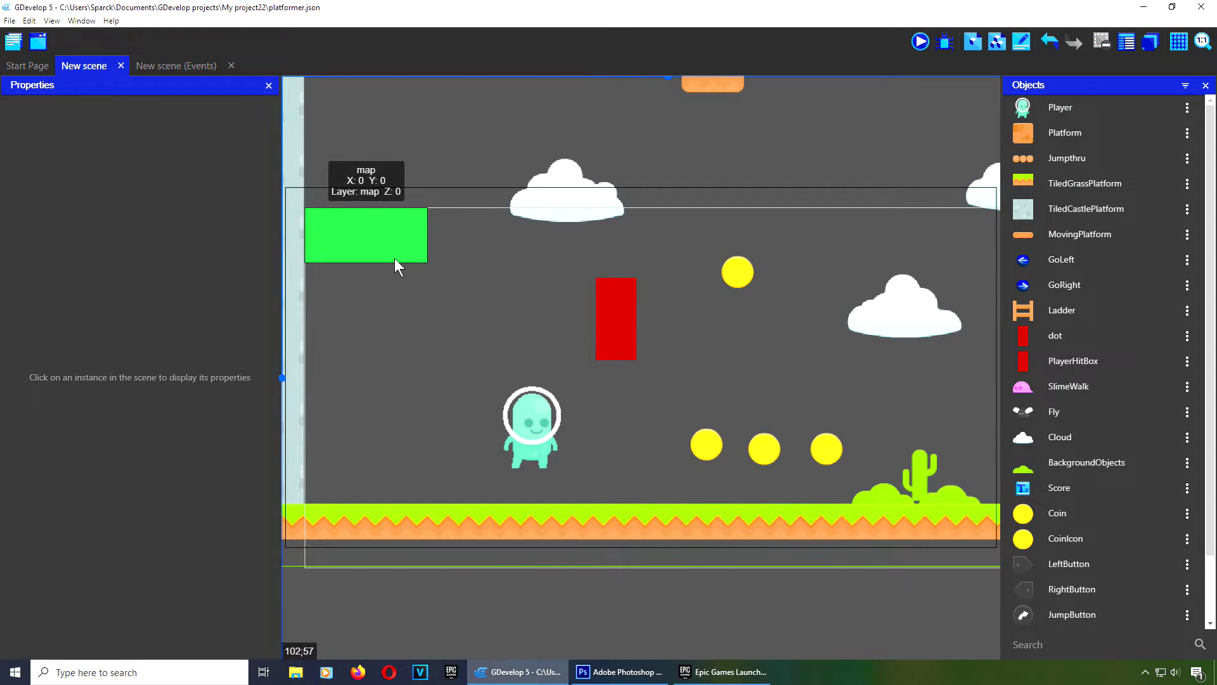
left_click(394, 257)
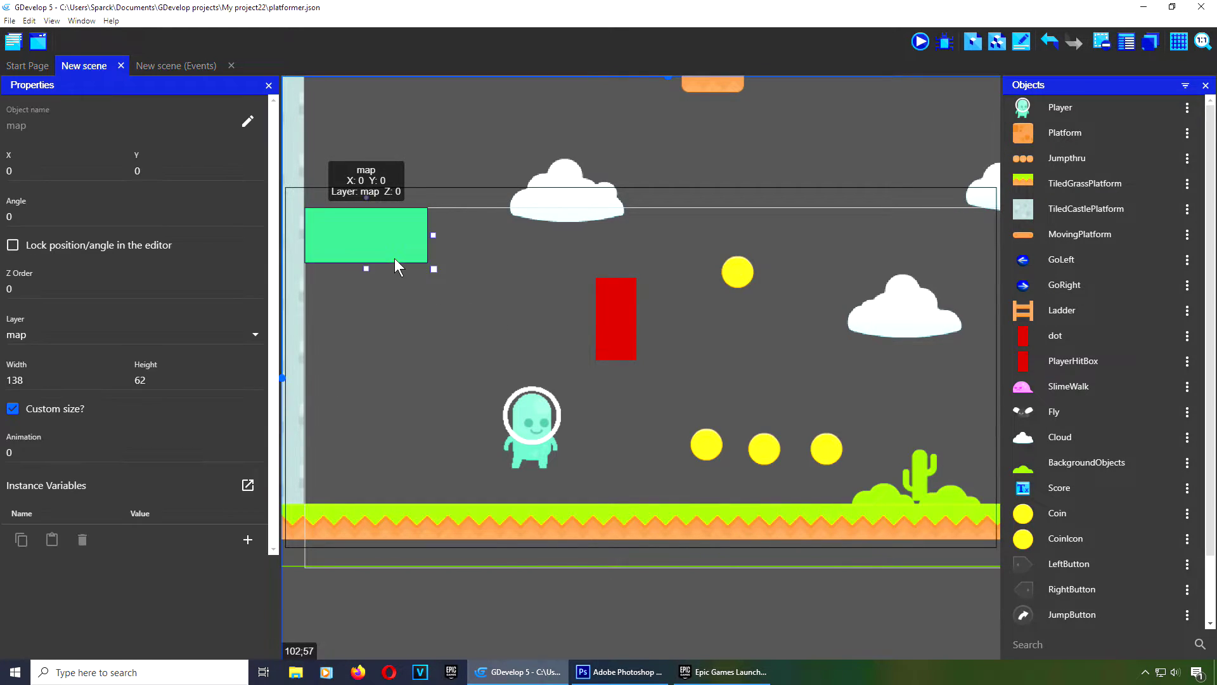
left_click(1155, 45)
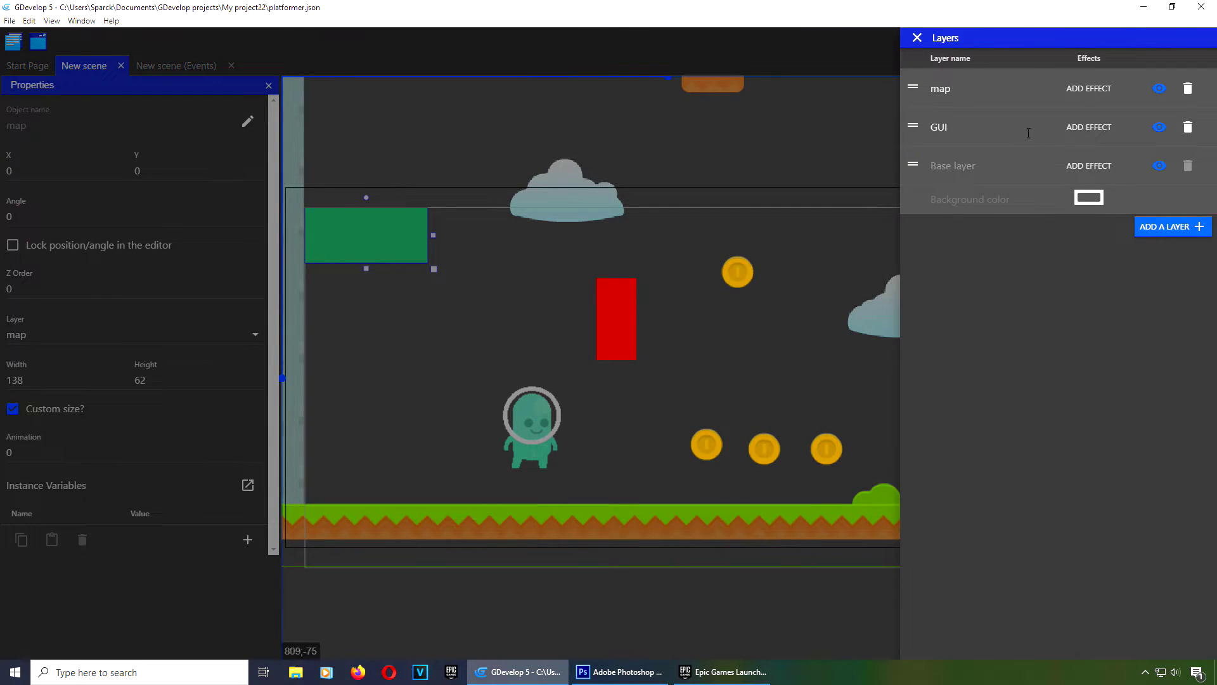
left_click(1152, 89)
left_click(398, 325)
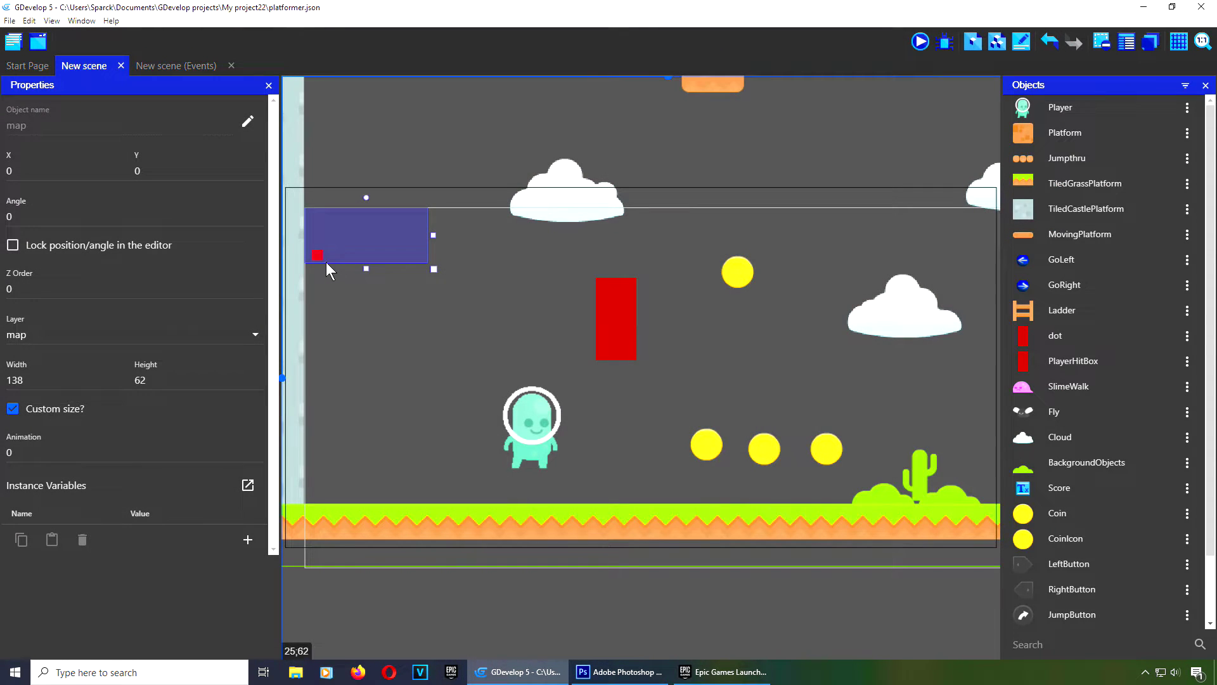
Step: Put the red dot on the map layer, show the map layer again, and preview
left_click(318, 256)
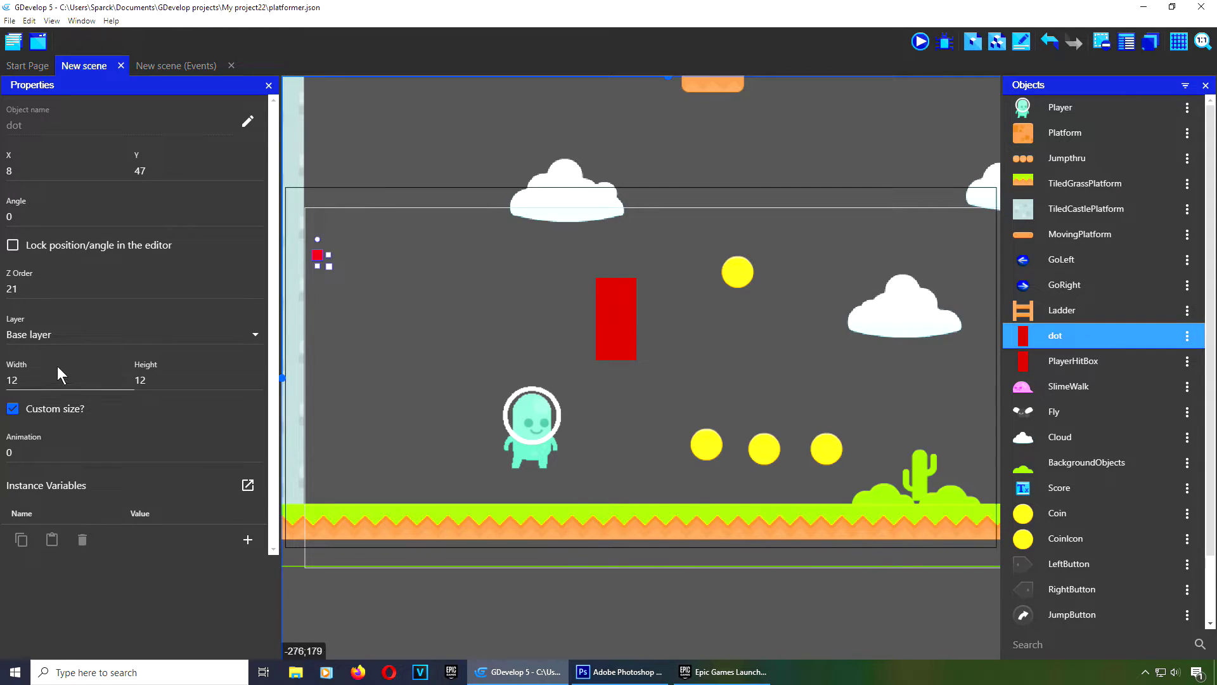
left_click(56, 340)
left_click(46, 380)
left_click(454, 374)
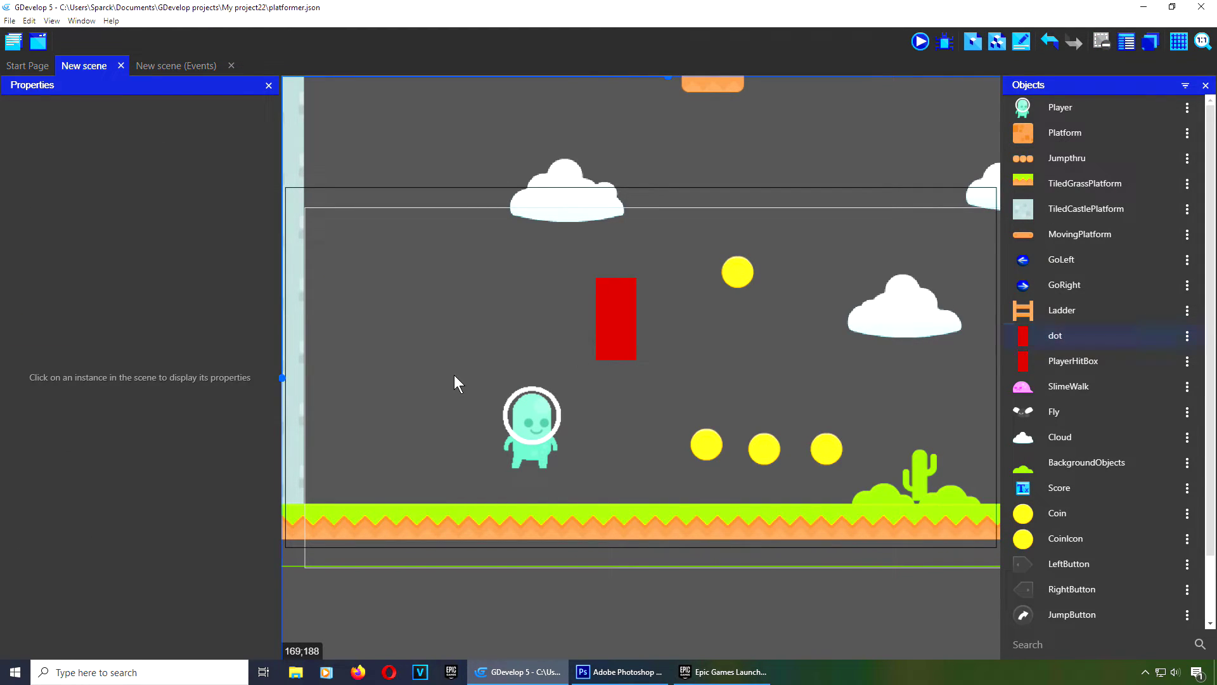
left_click(1151, 43)
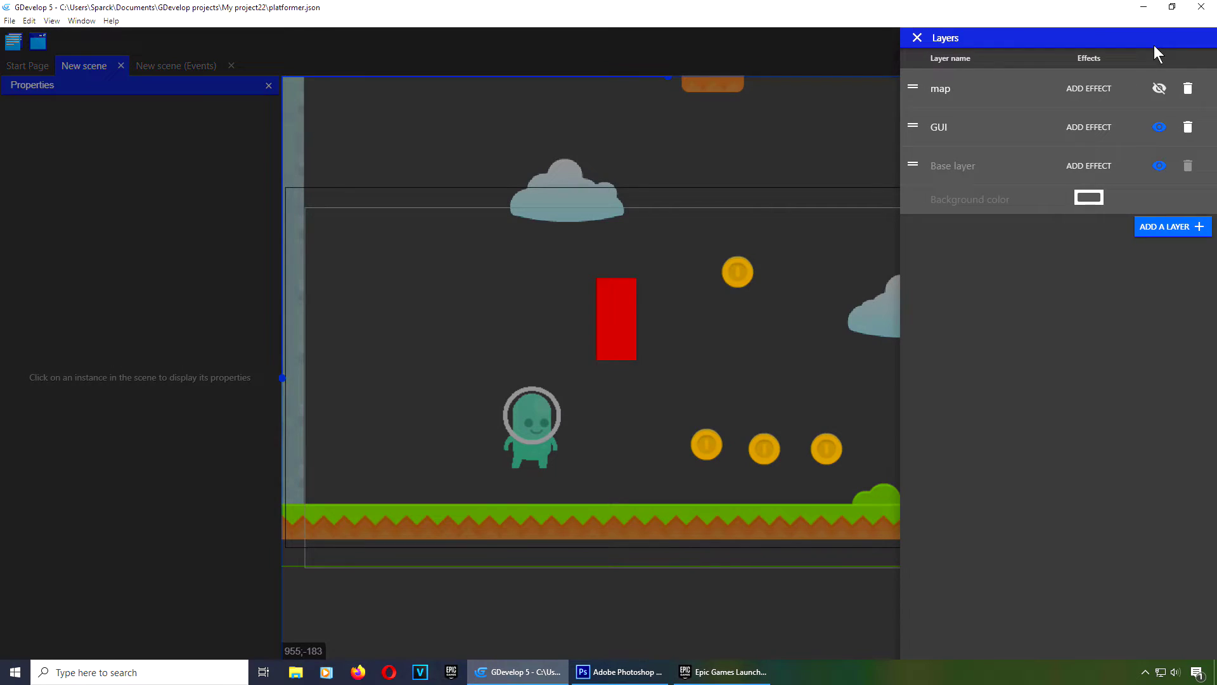
left_click(1158, 87)
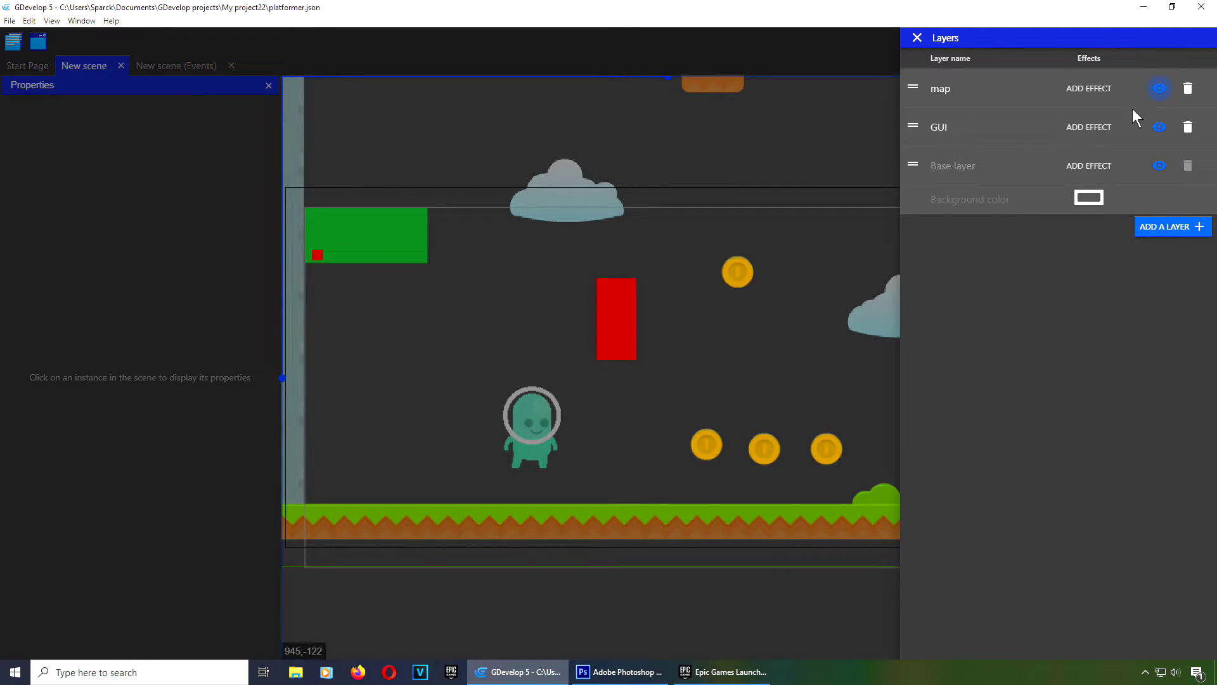
left_click(509, 331)
left_click(917, 44)
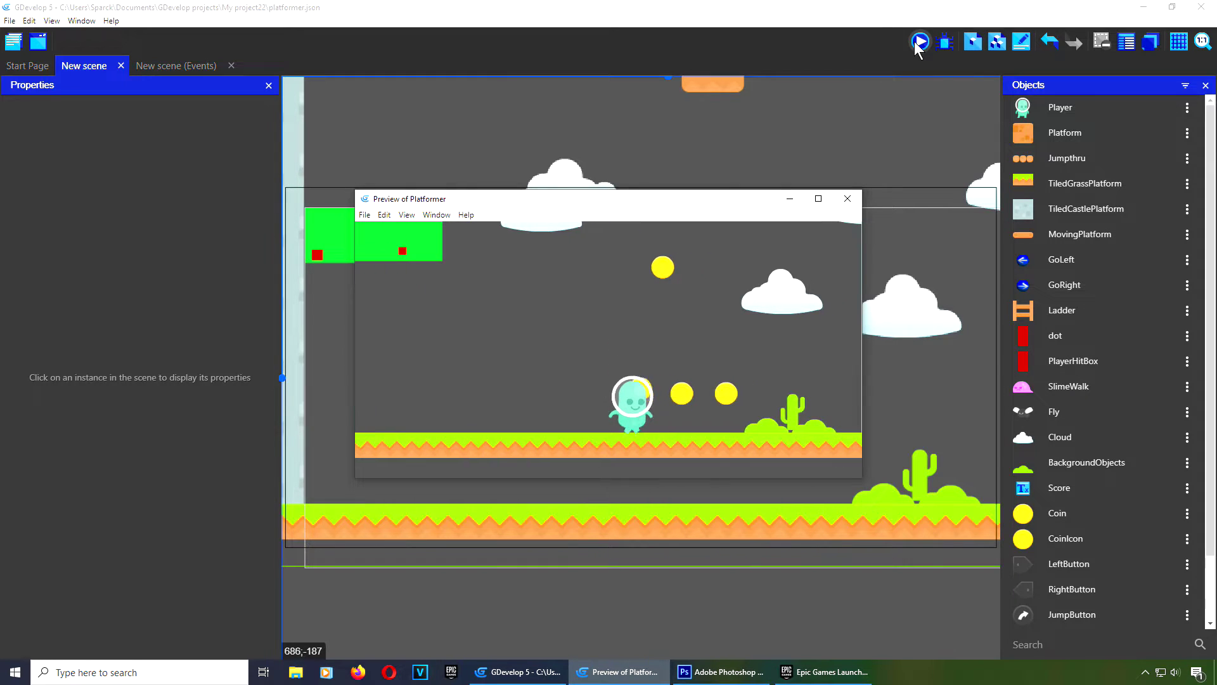
key("Right")
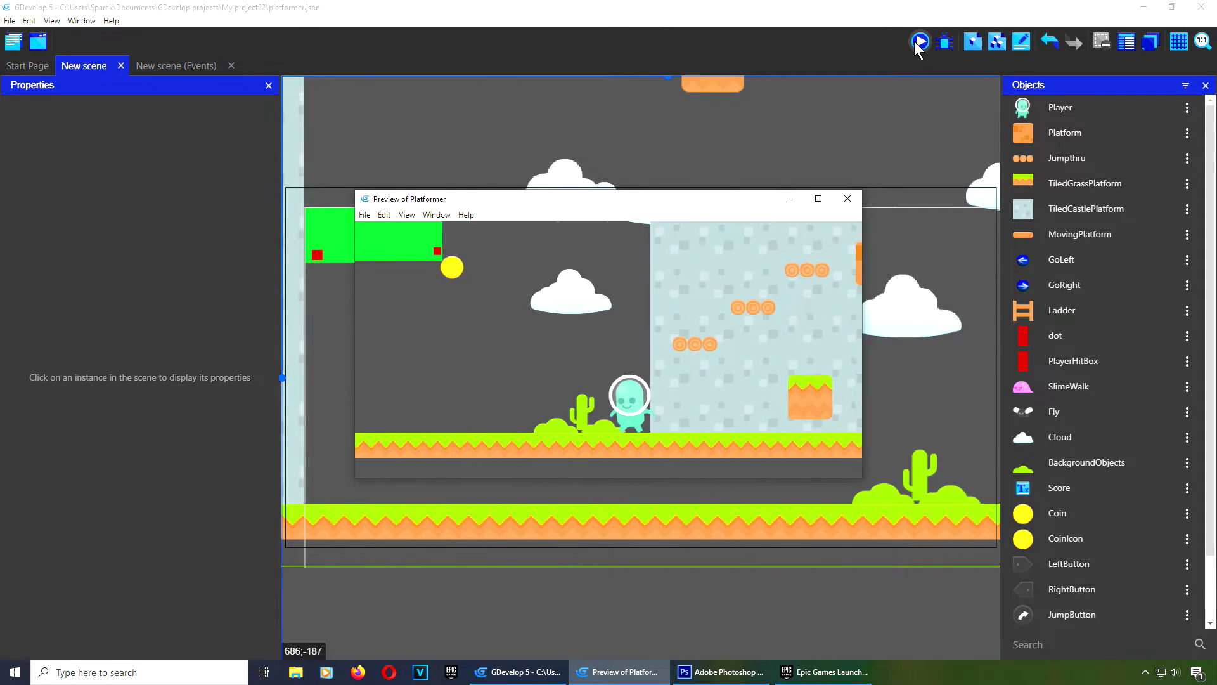
key("Left")
key("Right")
key("space")
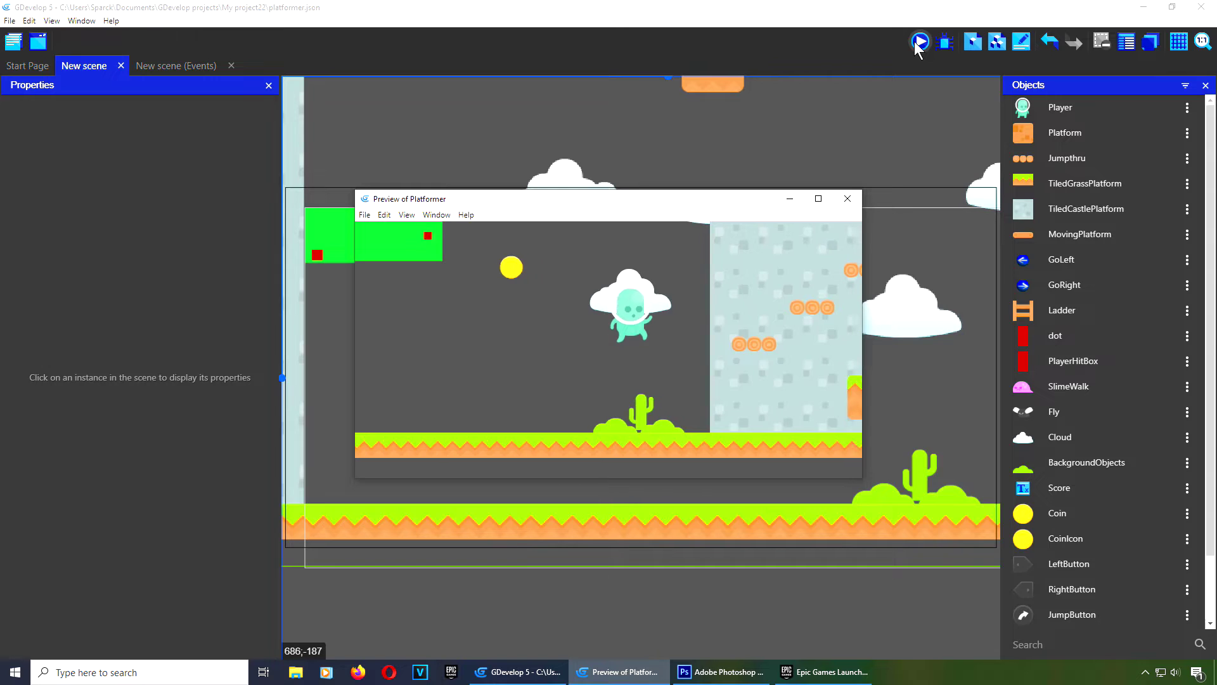
key("Left")
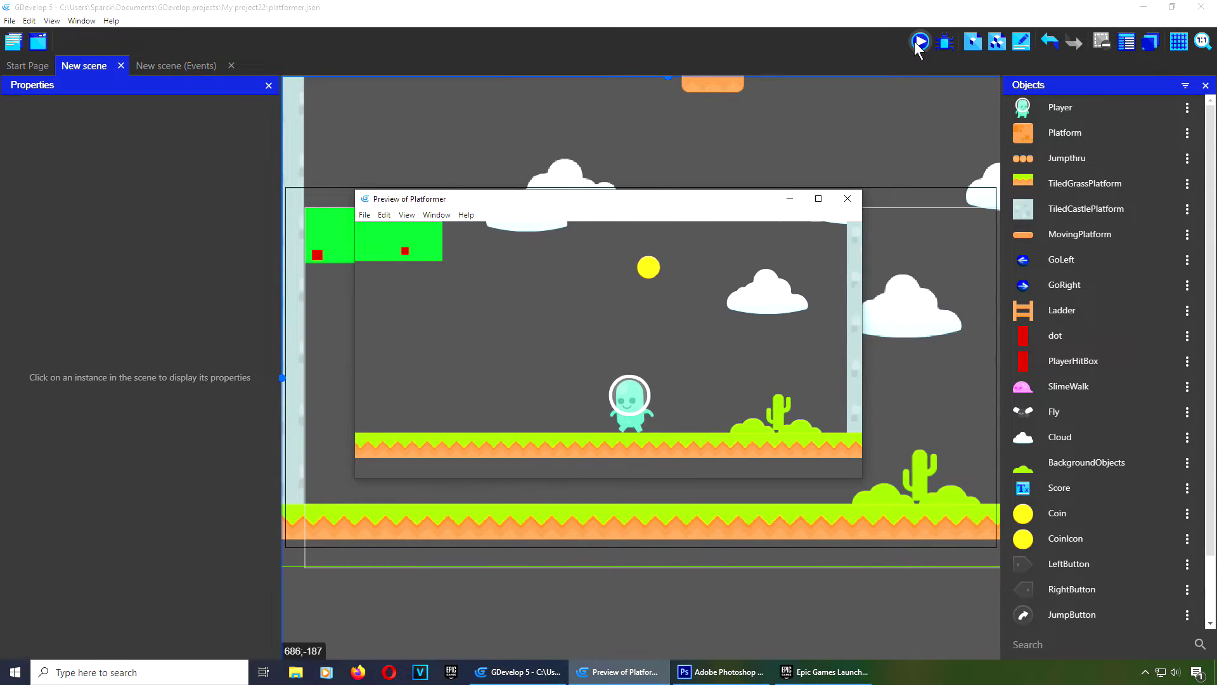
key("Left")
key("space")
key("space")
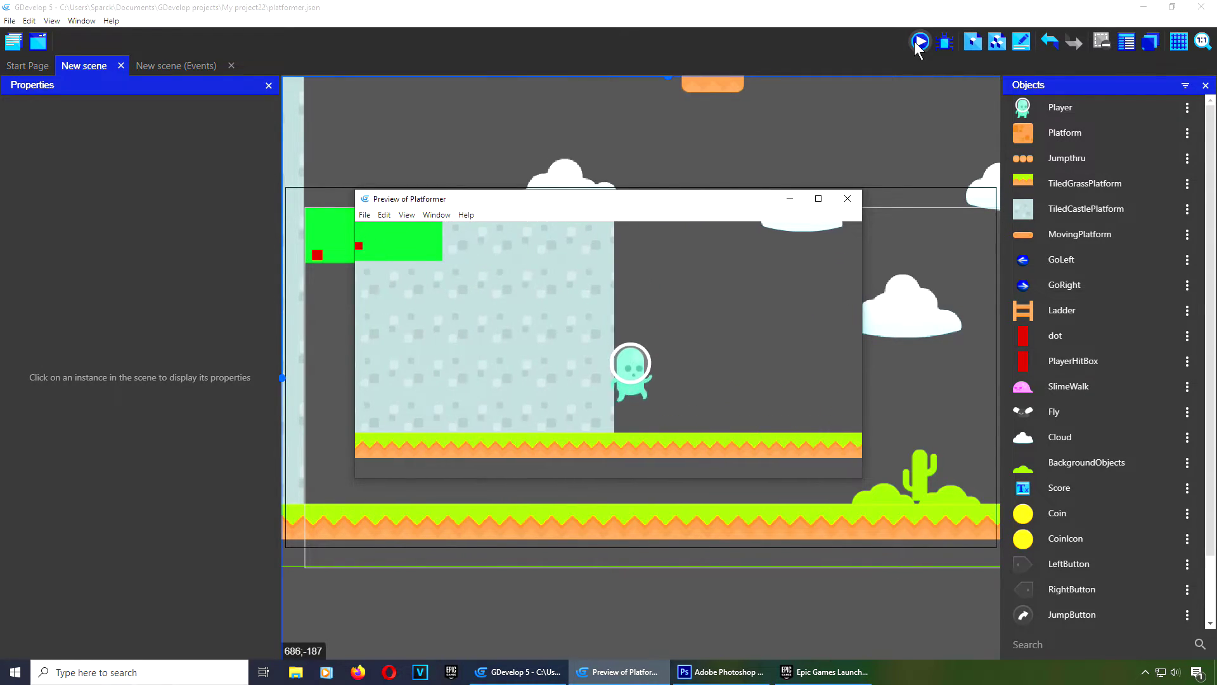
left_click(846, 200)
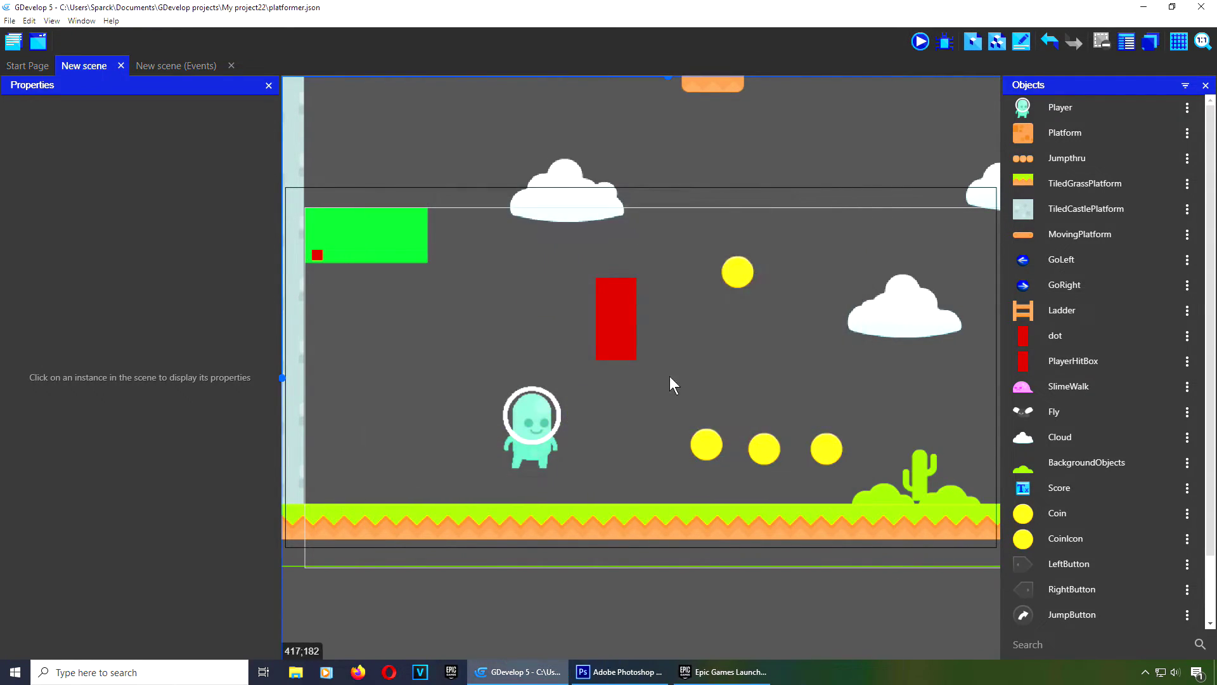
Step: Double the mini-map's 138 width to 276 in Calculator, then minimize it and zoom out
left_click(413, 254)
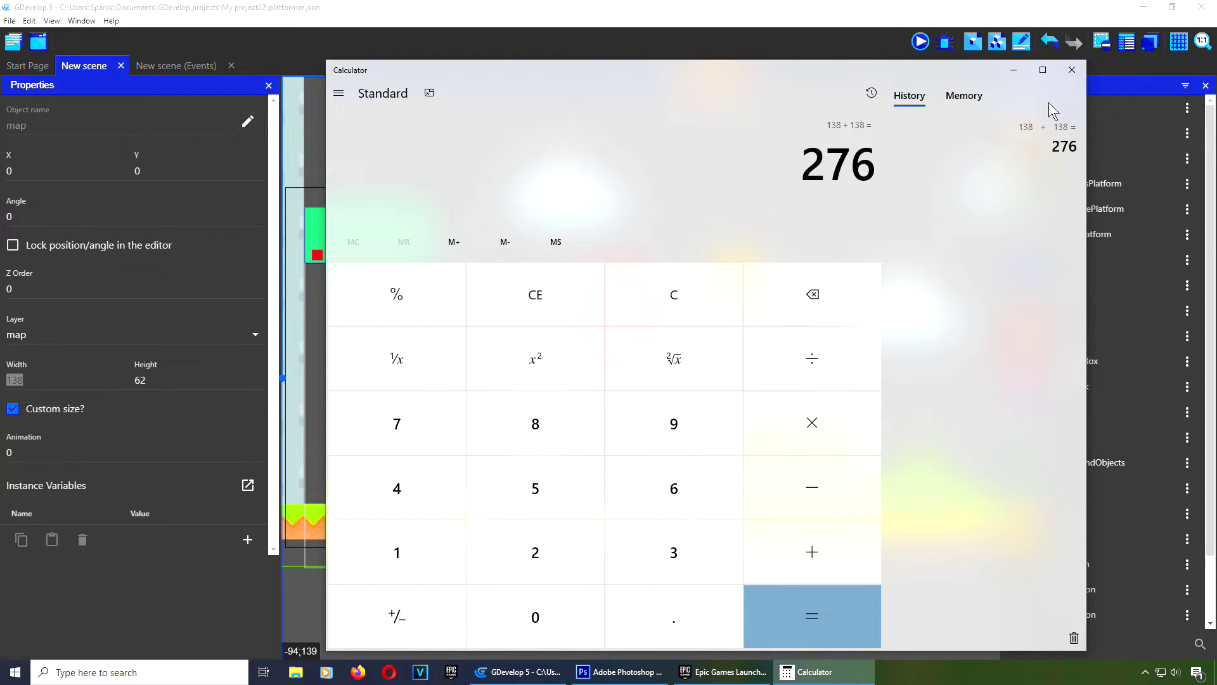
left_click(1013, 69)
scroll(683, 379, "down", 2)
left_click(684, 379)
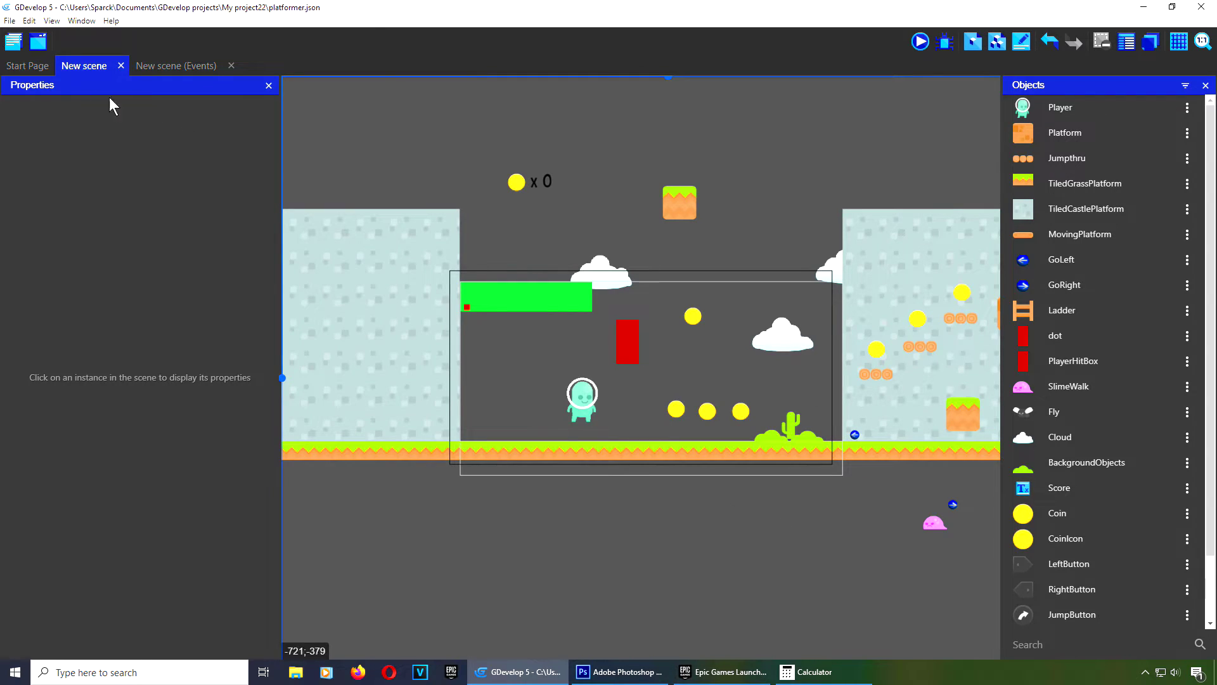
Step: Change the game's window width from 800 to 1600 and apply
left_click(13, 41)
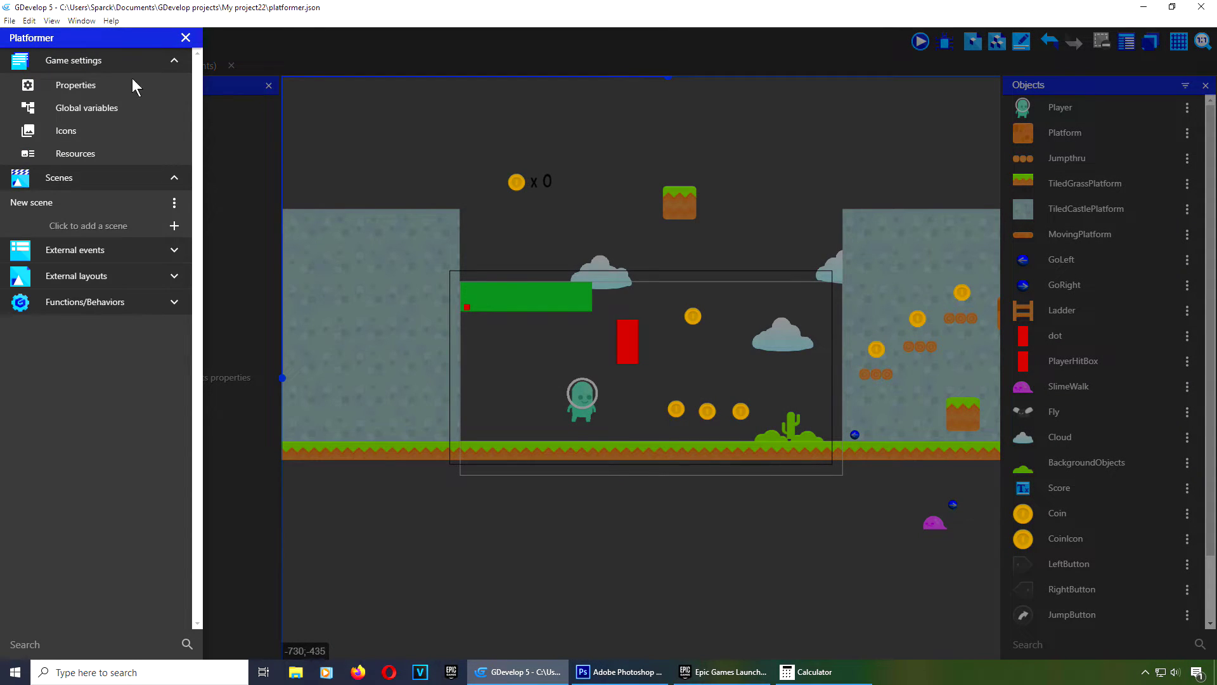
left_click(114, 85)
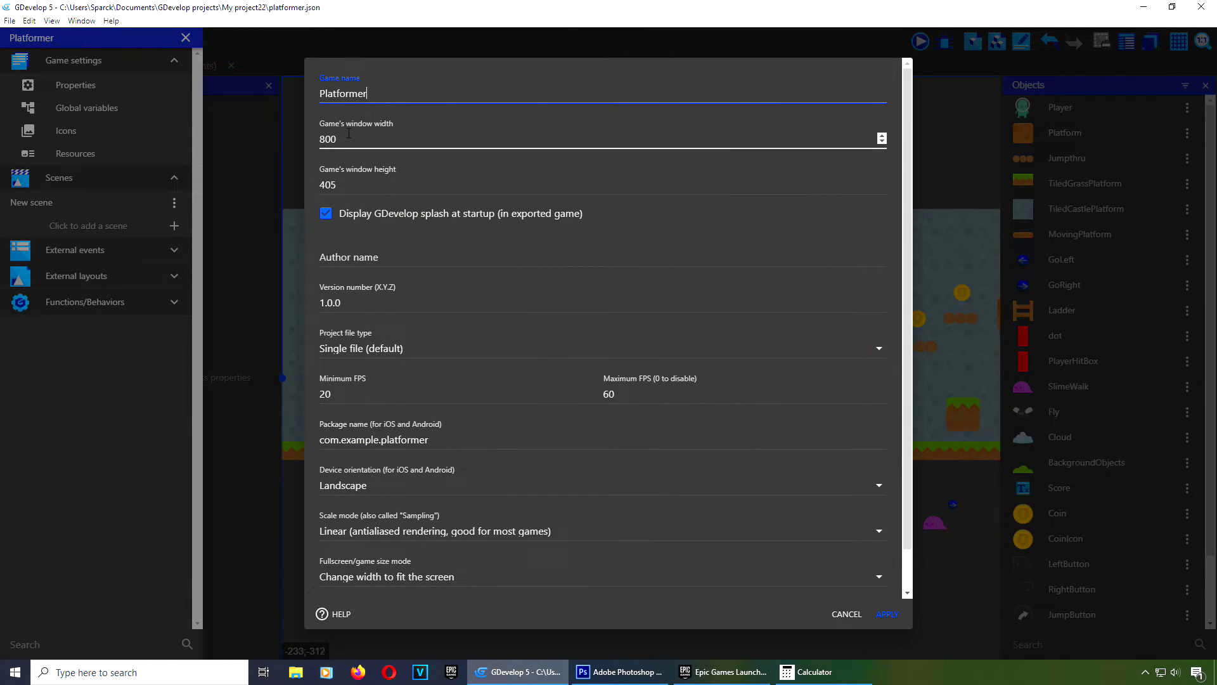
key("Tab")
type("1600")
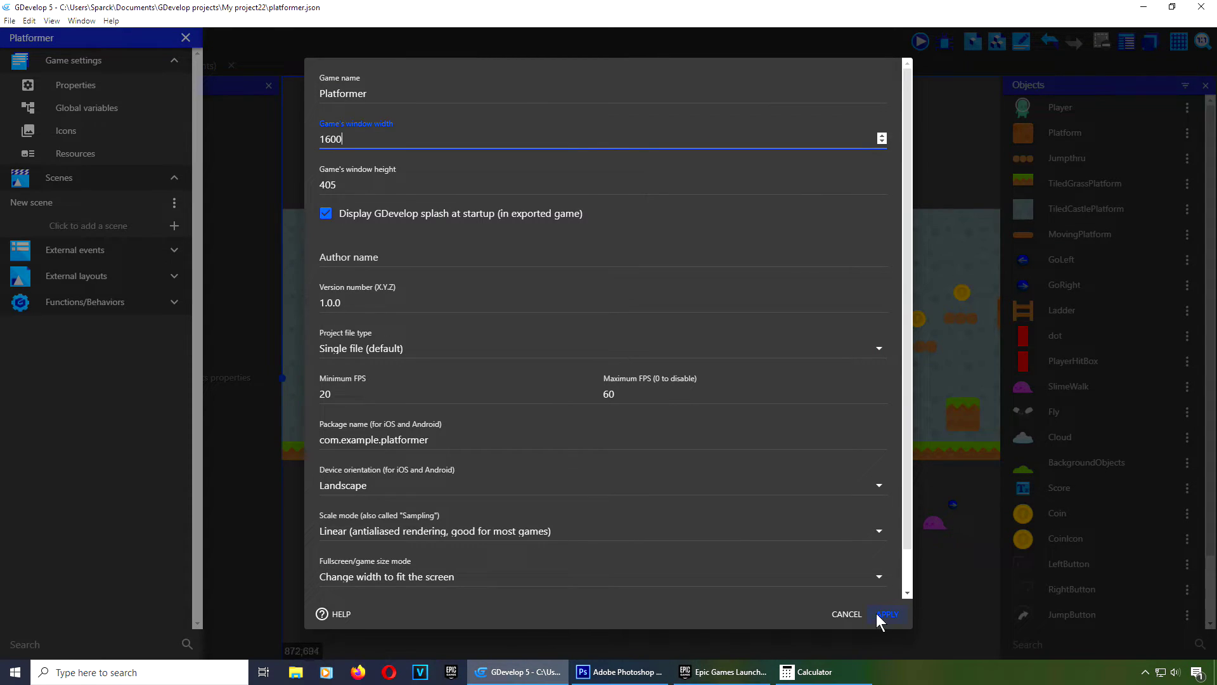
left_click(880, 616)
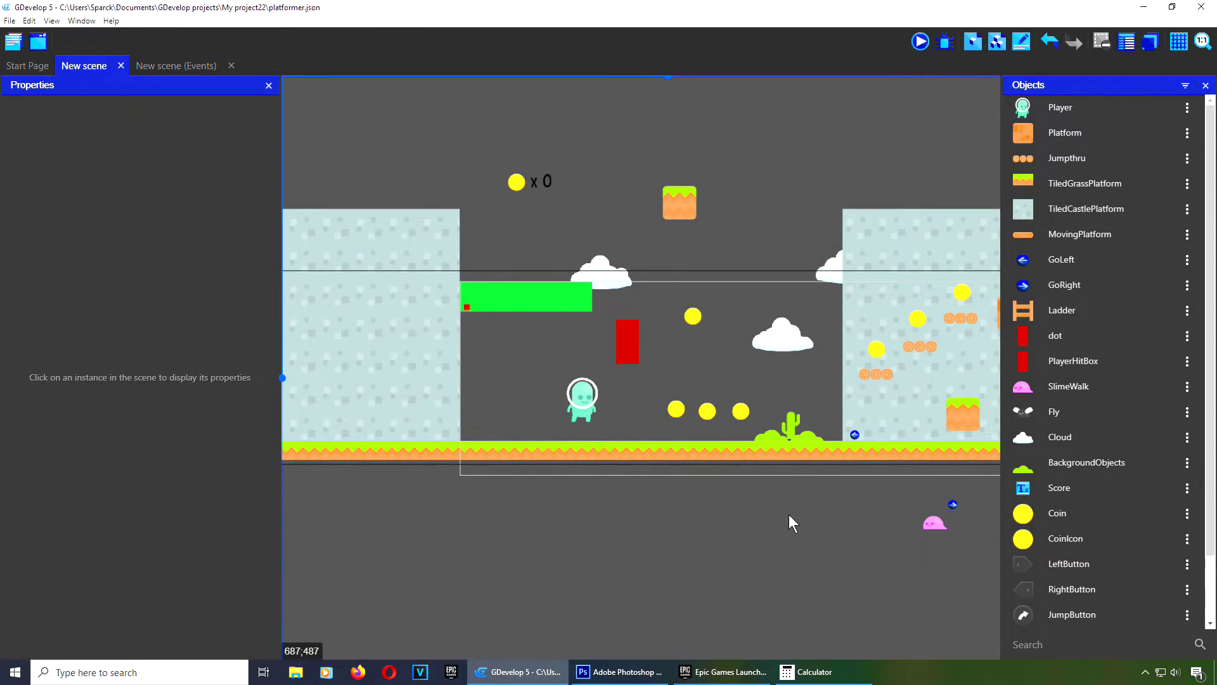
Step: Drag the TiledCastlePlatform wall right from X 800 to X 1600
middle_click_drag(803, 515, 312, 552)
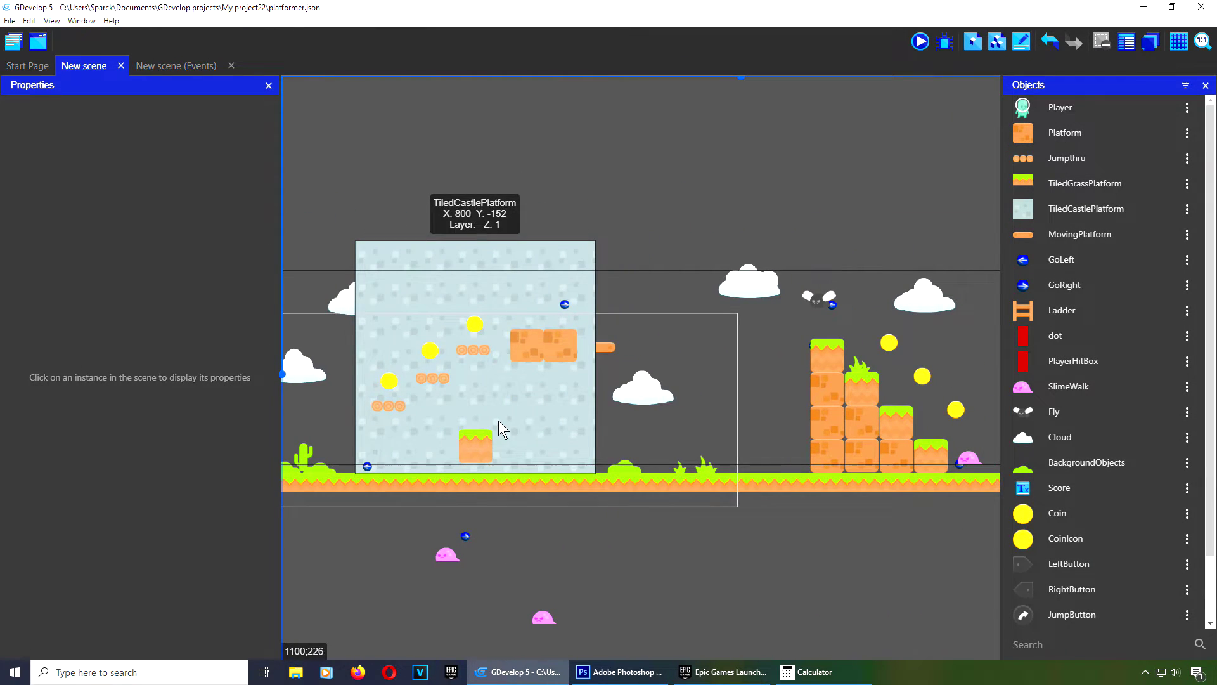
left_click_drag(544, 403, 930, 417)
Step: Preview the 1600-wide game, running and jumping both ways while the red dot tracks the player
left_click(920, 42)
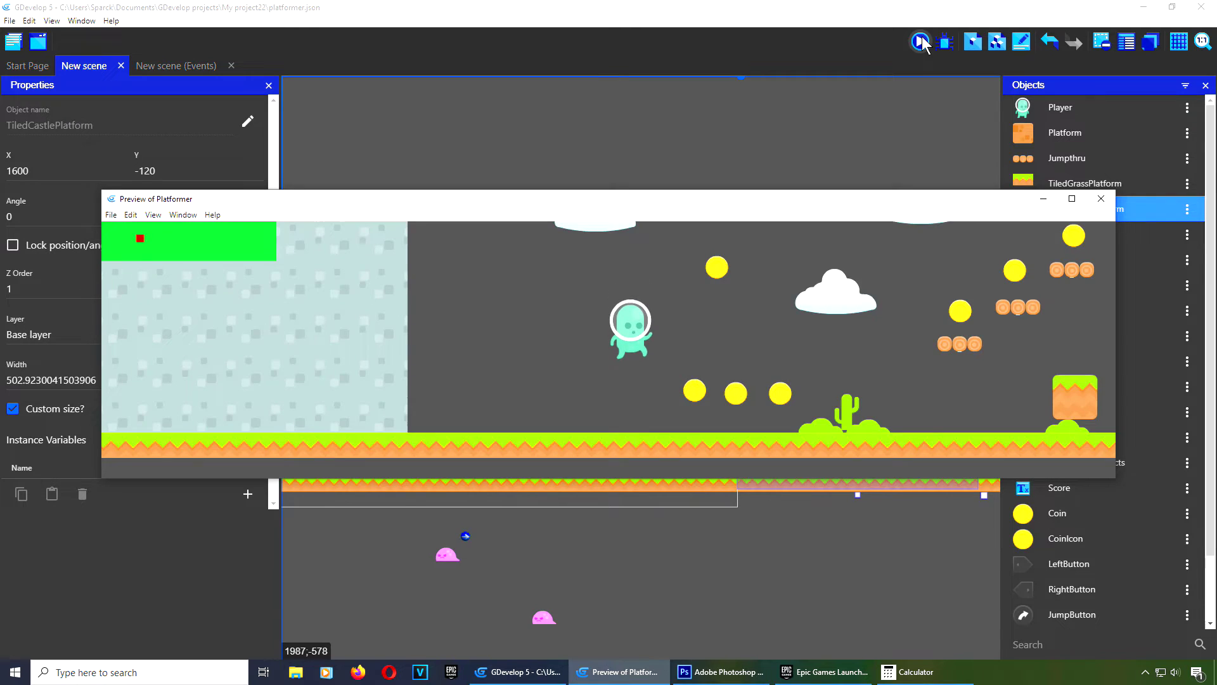
key("Right")
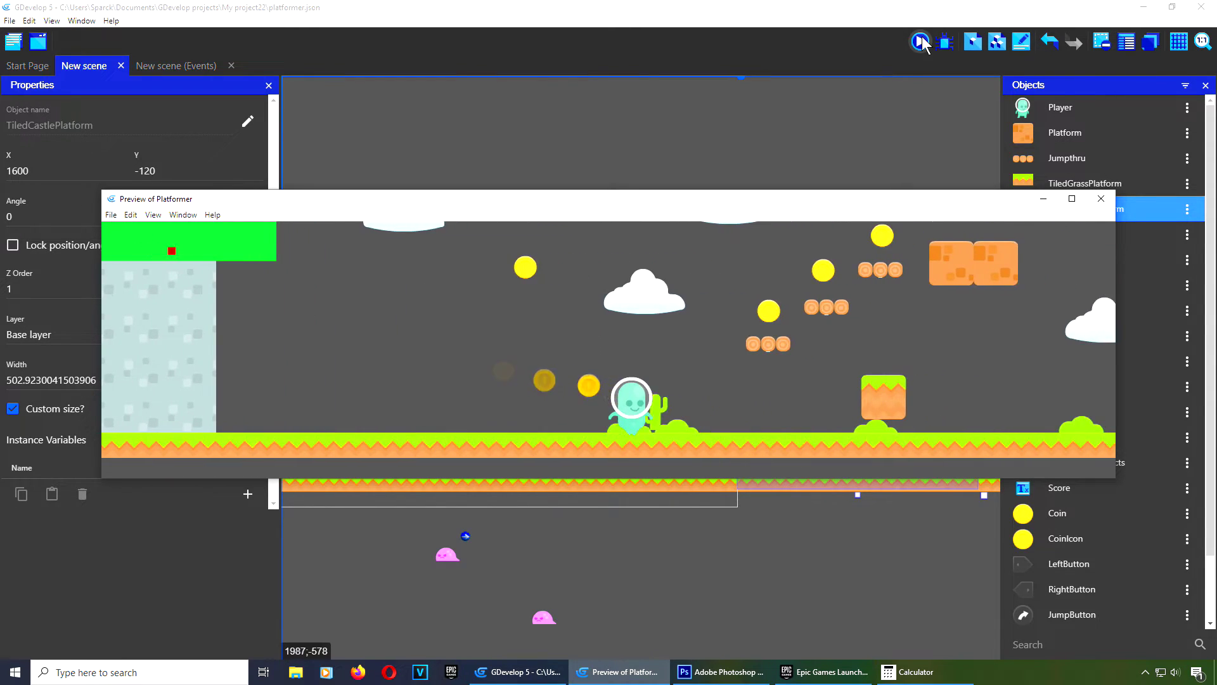
key("space")
key("Right")
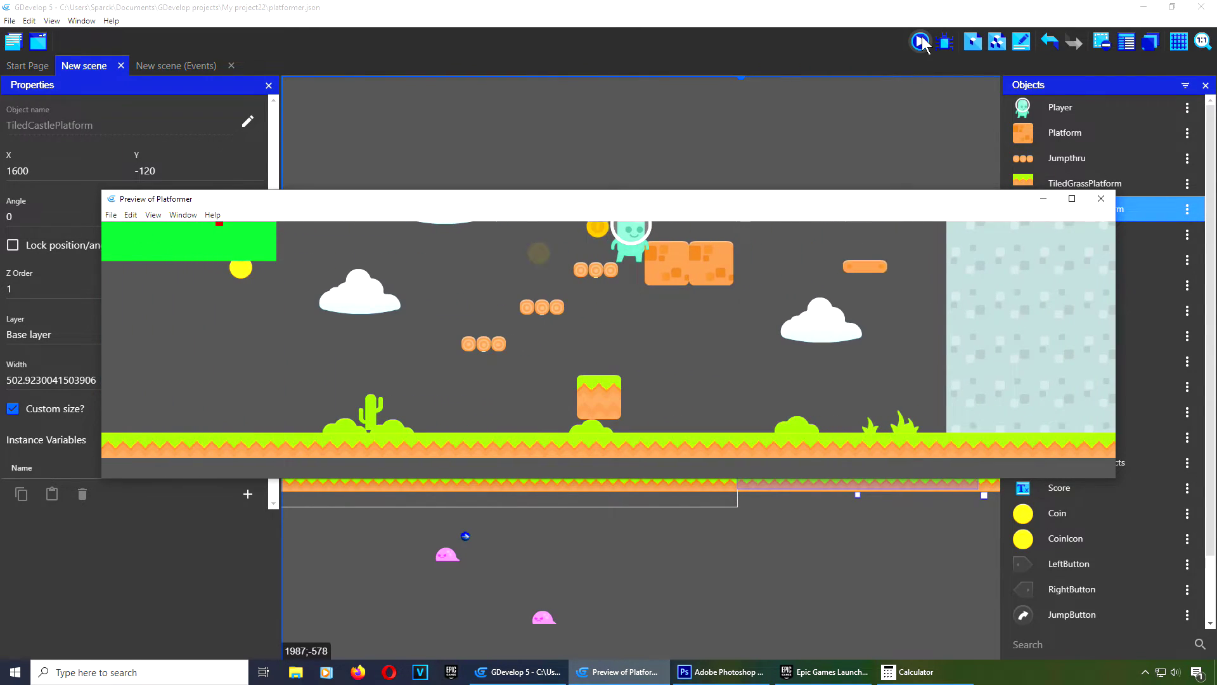
key("Right")
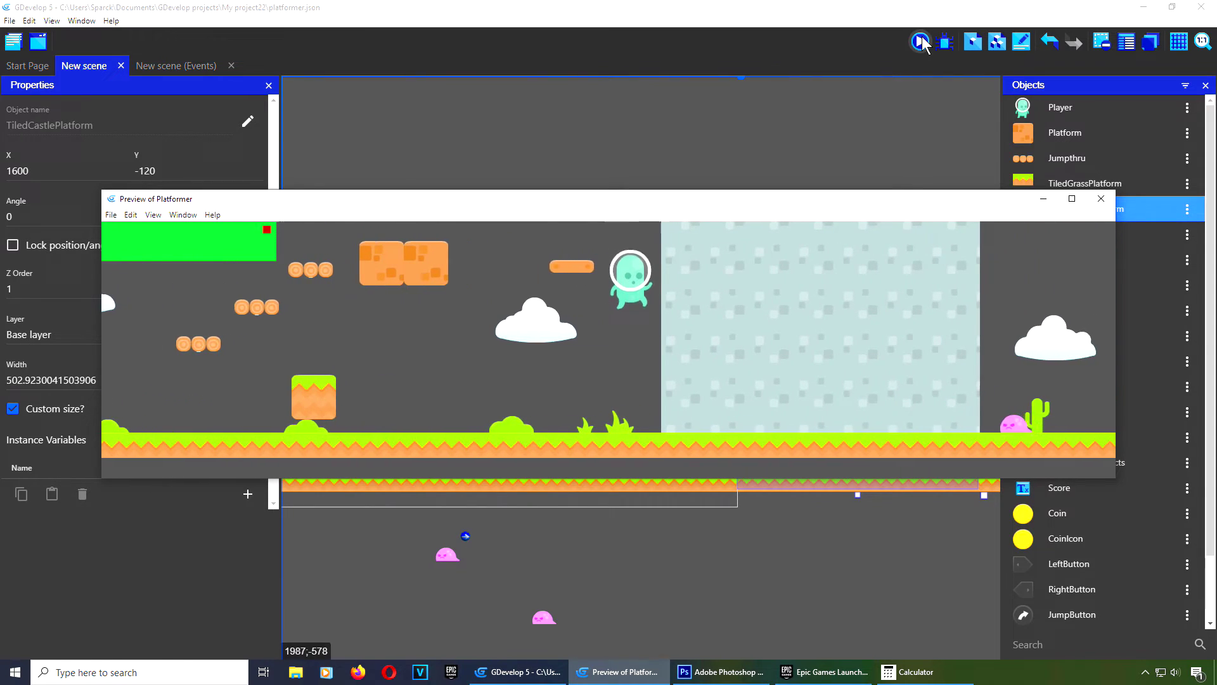
key("Left")
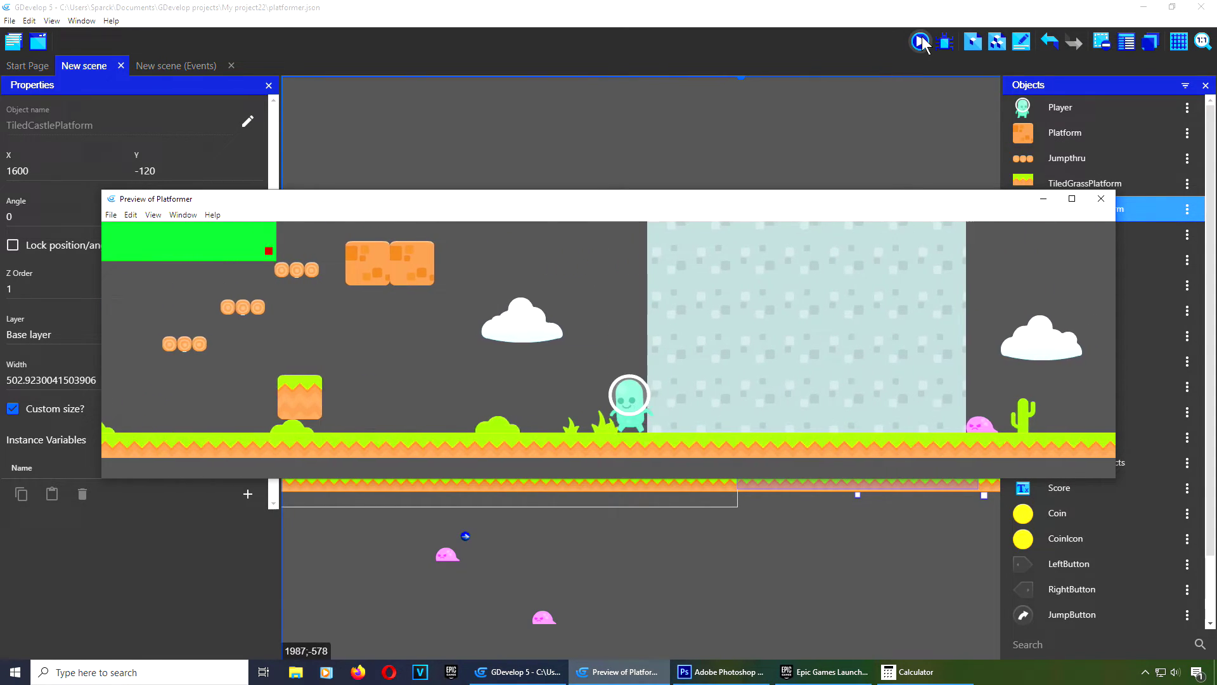
key("space")
key("Left")
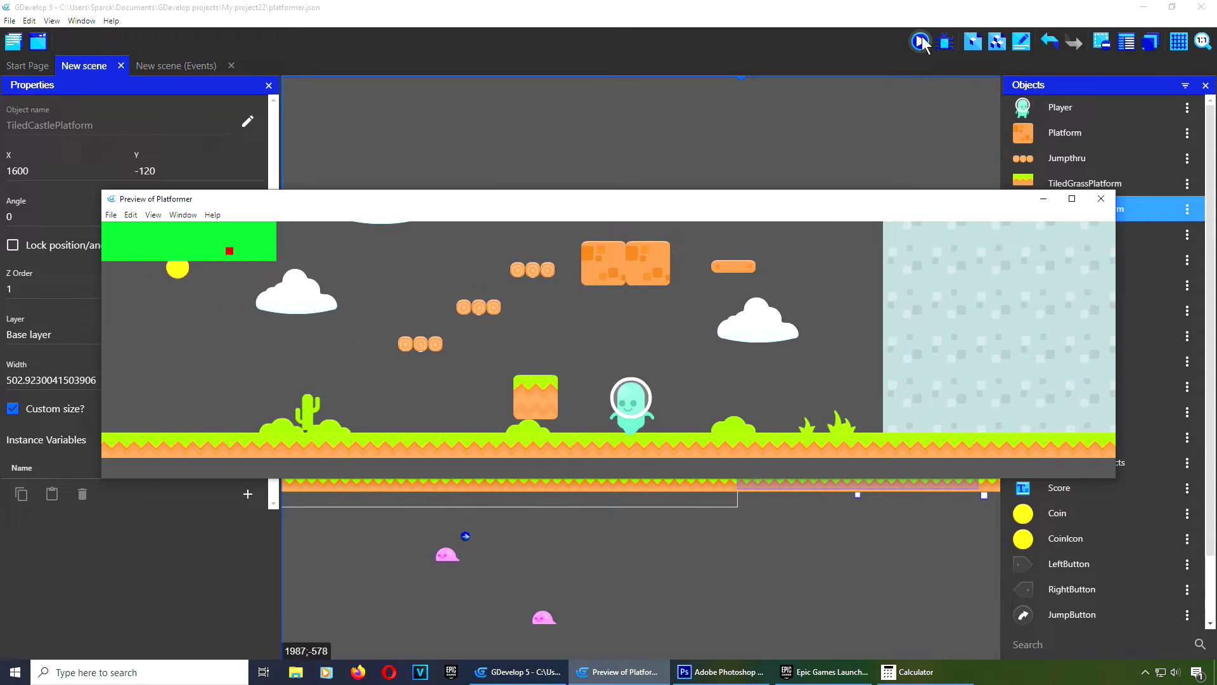
key("Right")
key("Right")
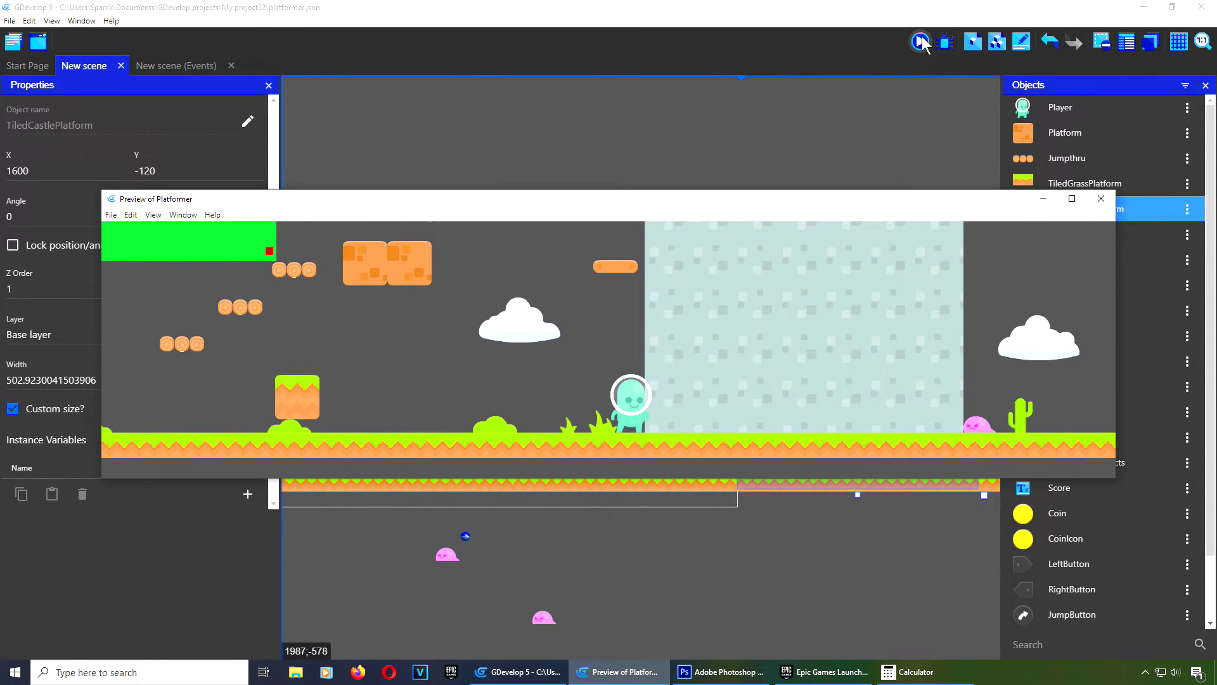
left_click(1111, 197)
Step: Test-play toward the castle wall, then nudge TiledCastlePlatform to X 1625 and rerun
left_click_drag(830, 385, 842, 390)
left_click(919, 43)
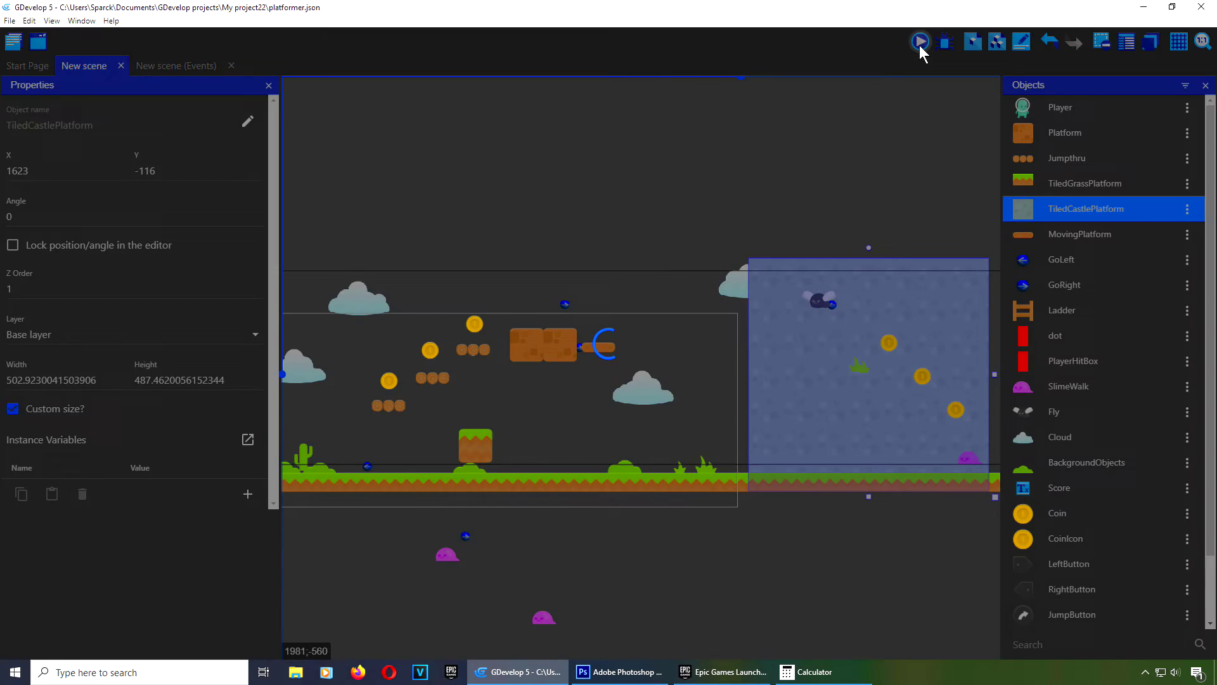
key("Right")
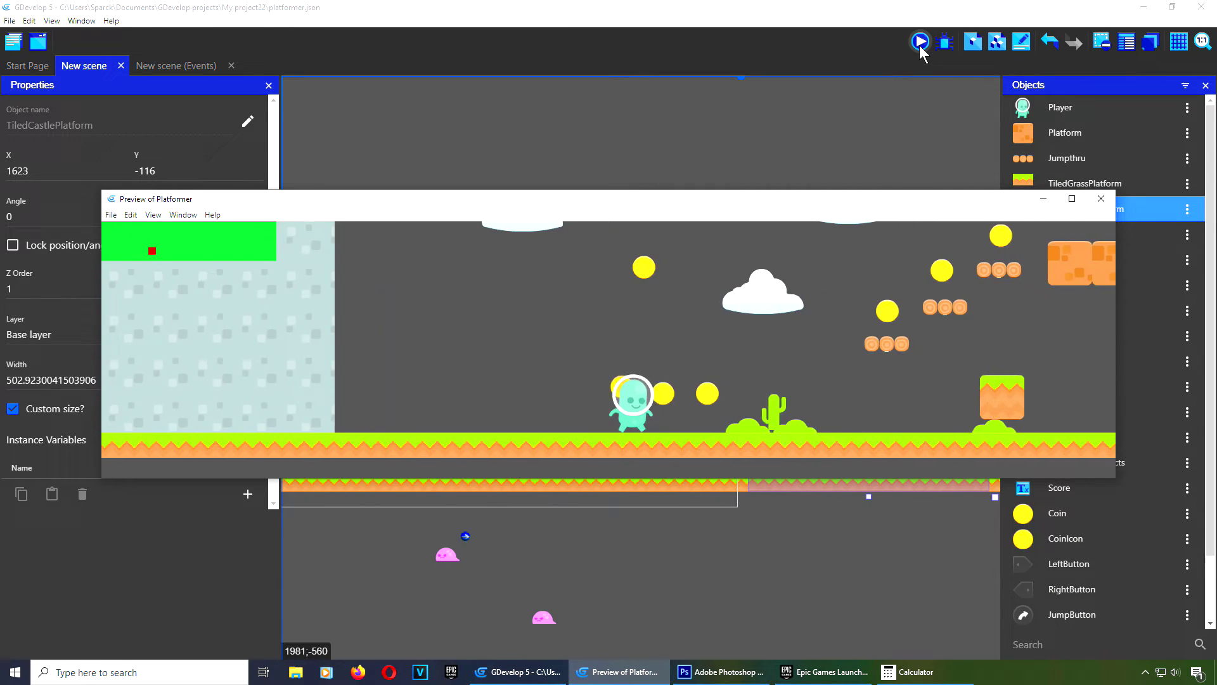
key("Right")
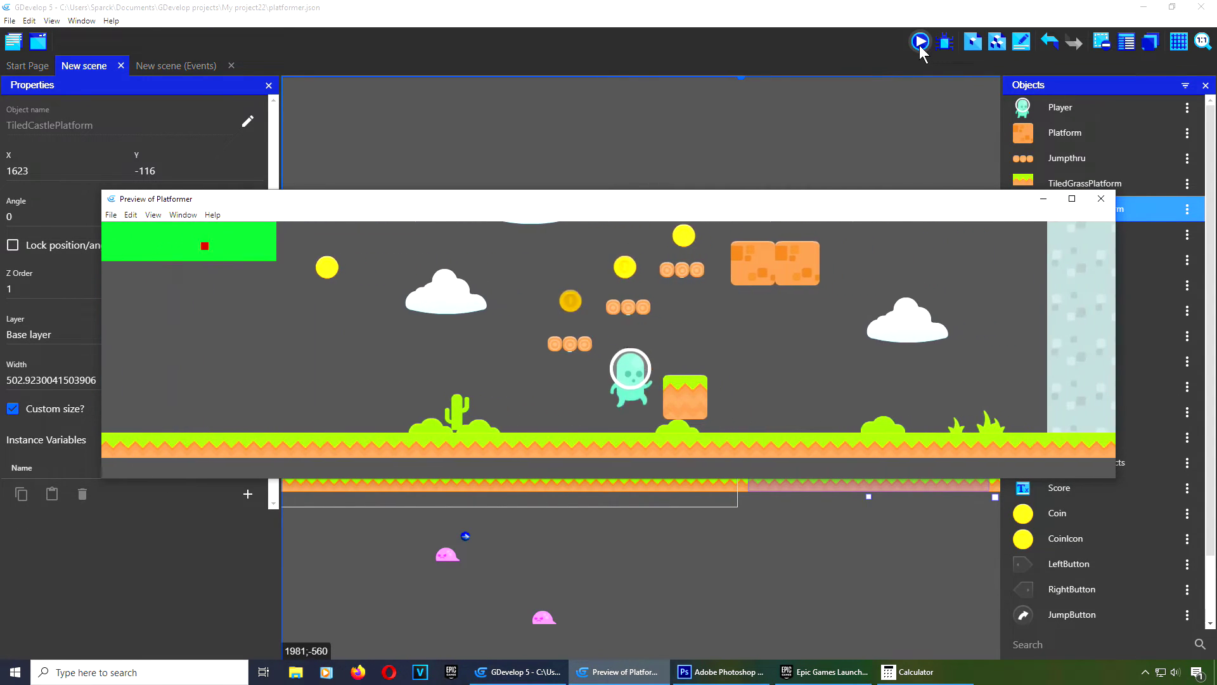
key("space")
key("Right")
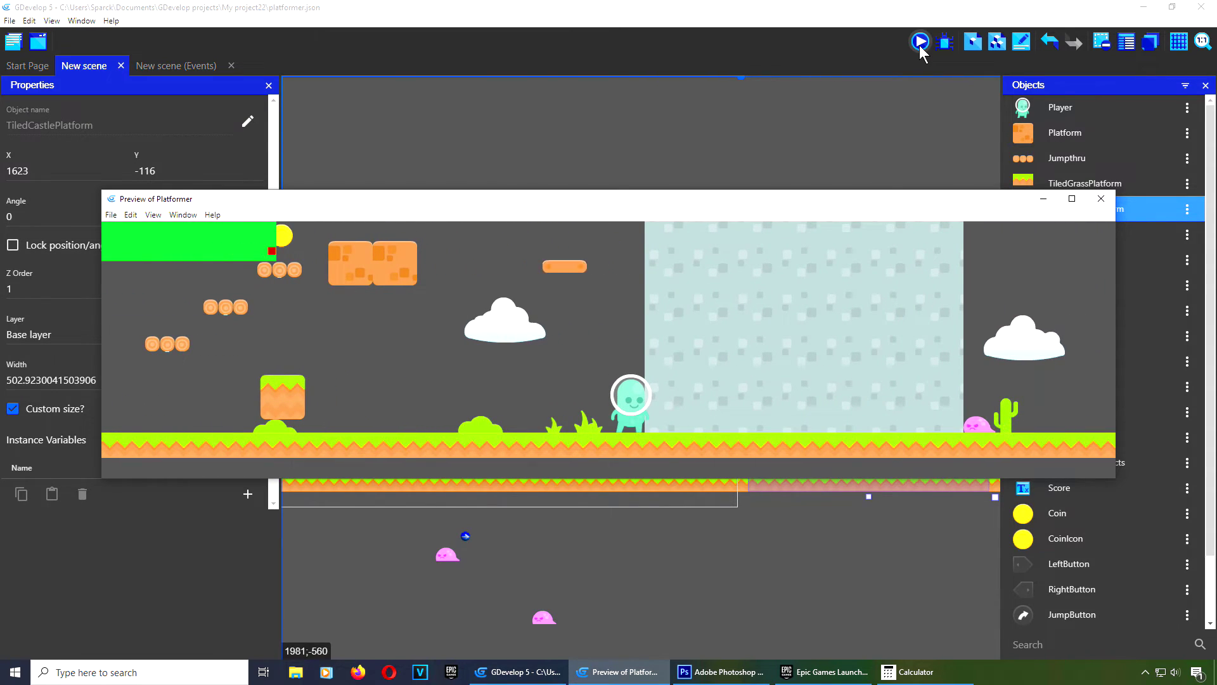
left_click(1101, 198)
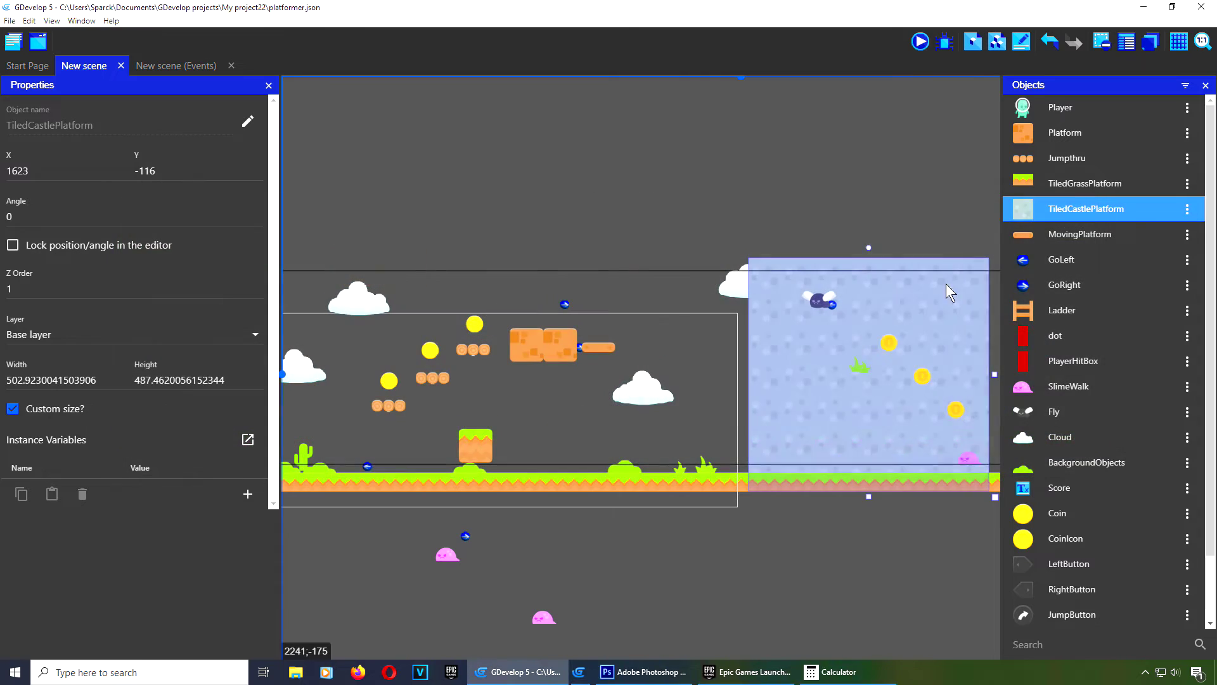
key("Right")
key("Right")
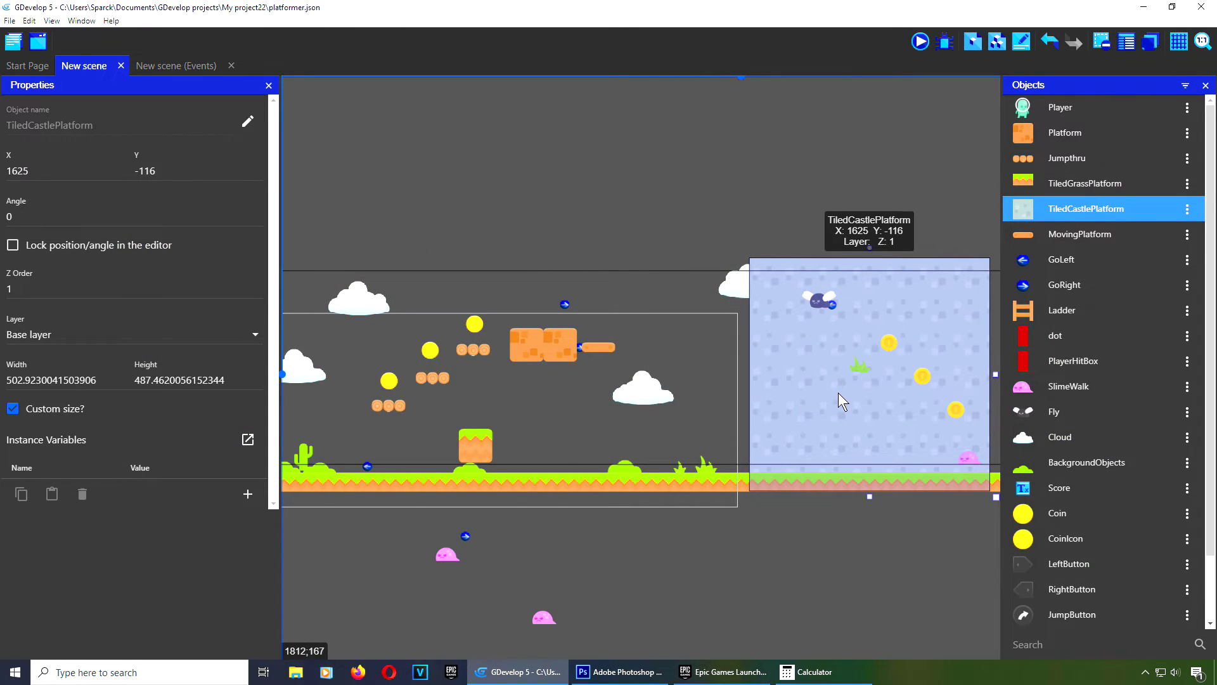
left_click(919, 42)
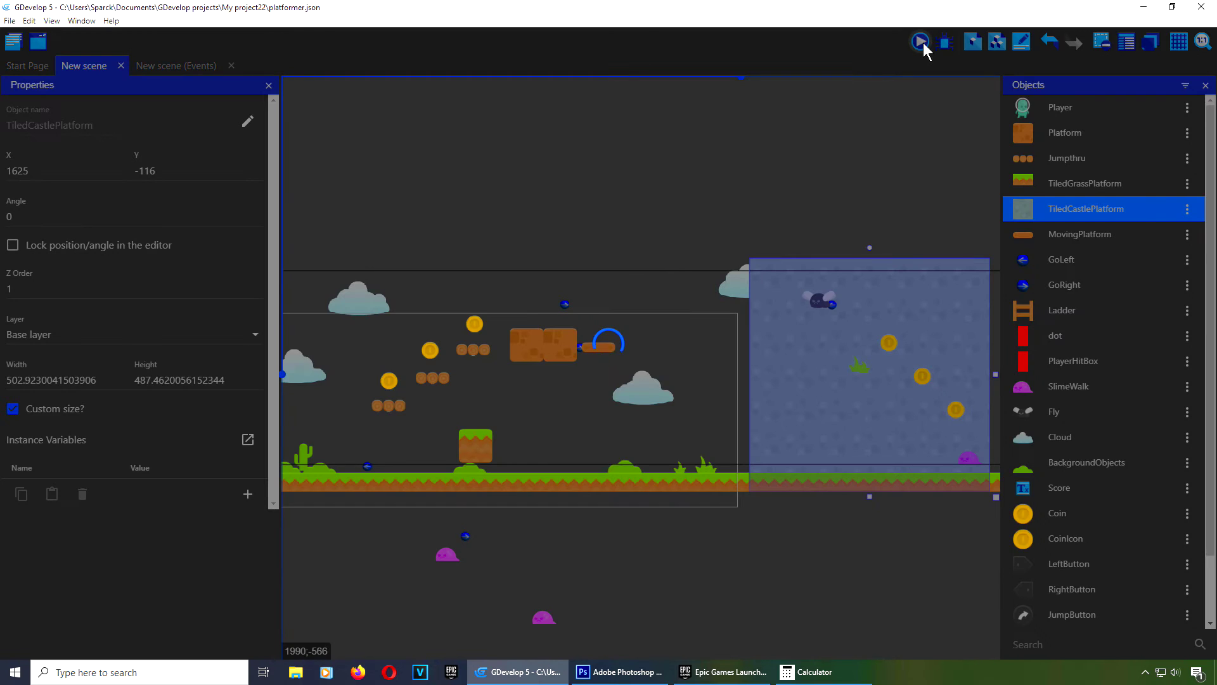
key("Right")
key("space")
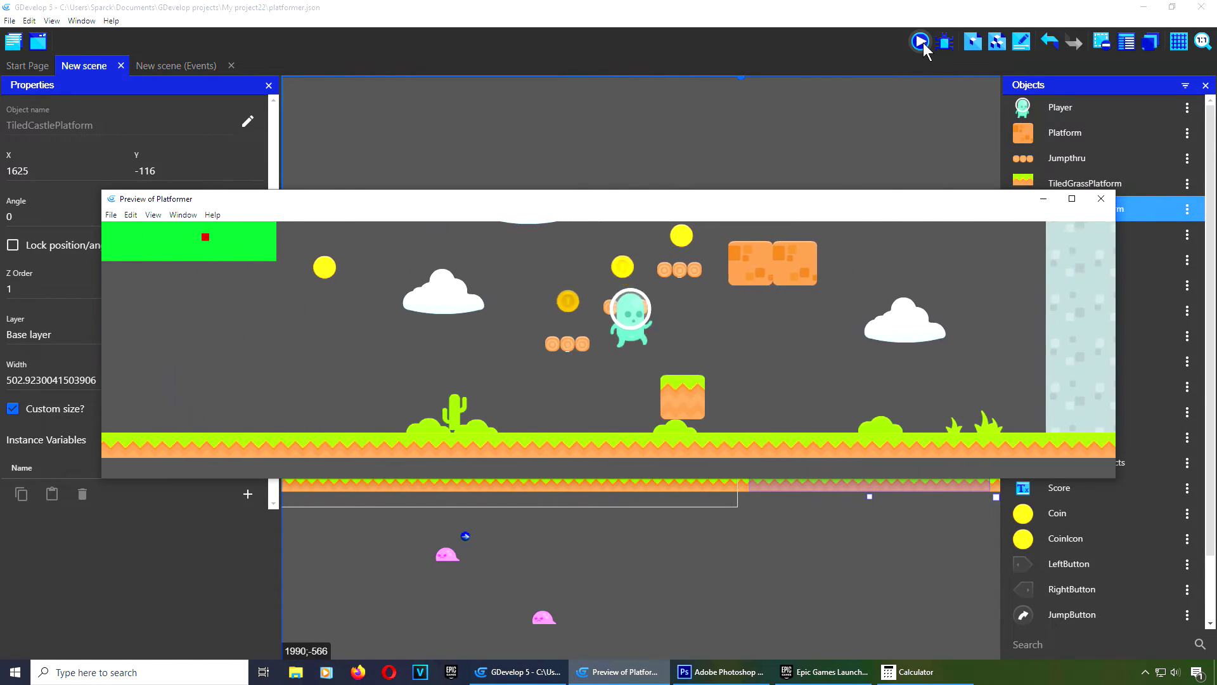
key("Right")
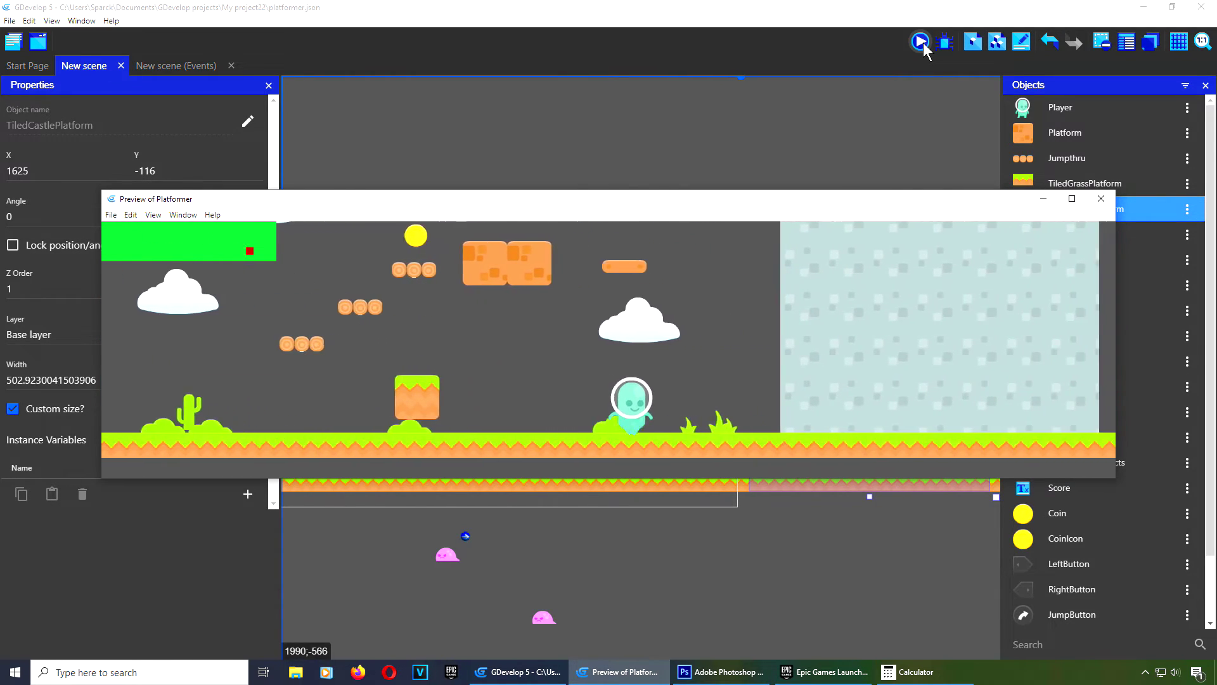
key("Right")
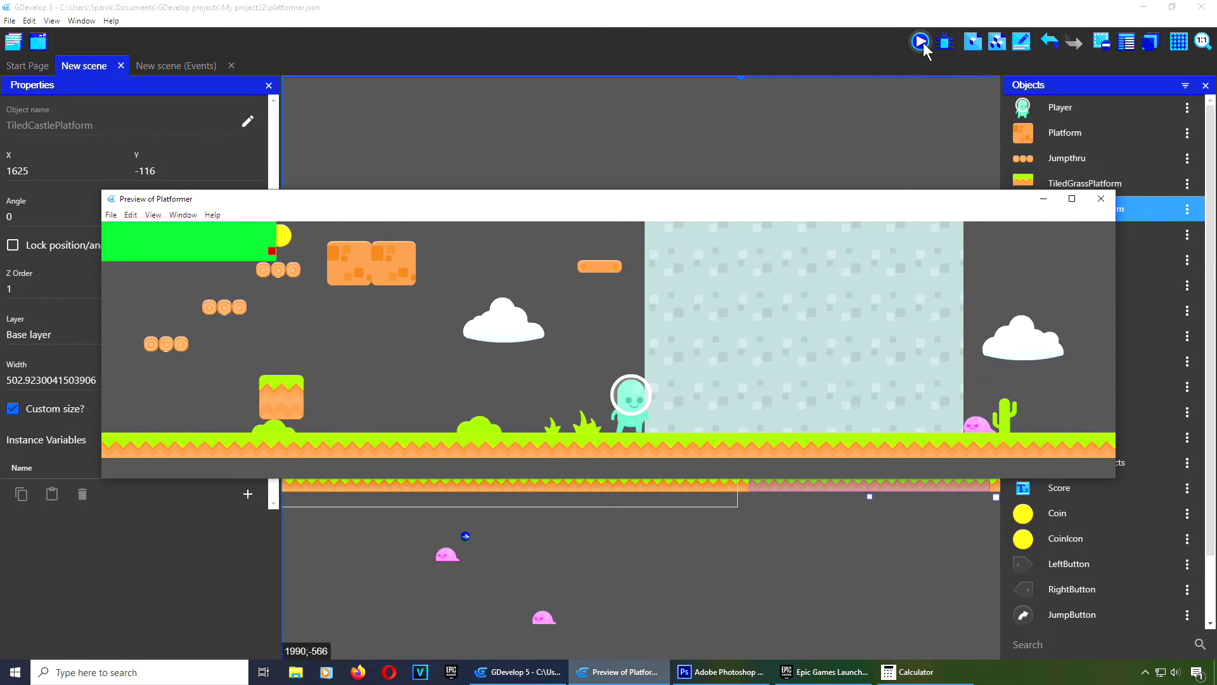
key("Left")
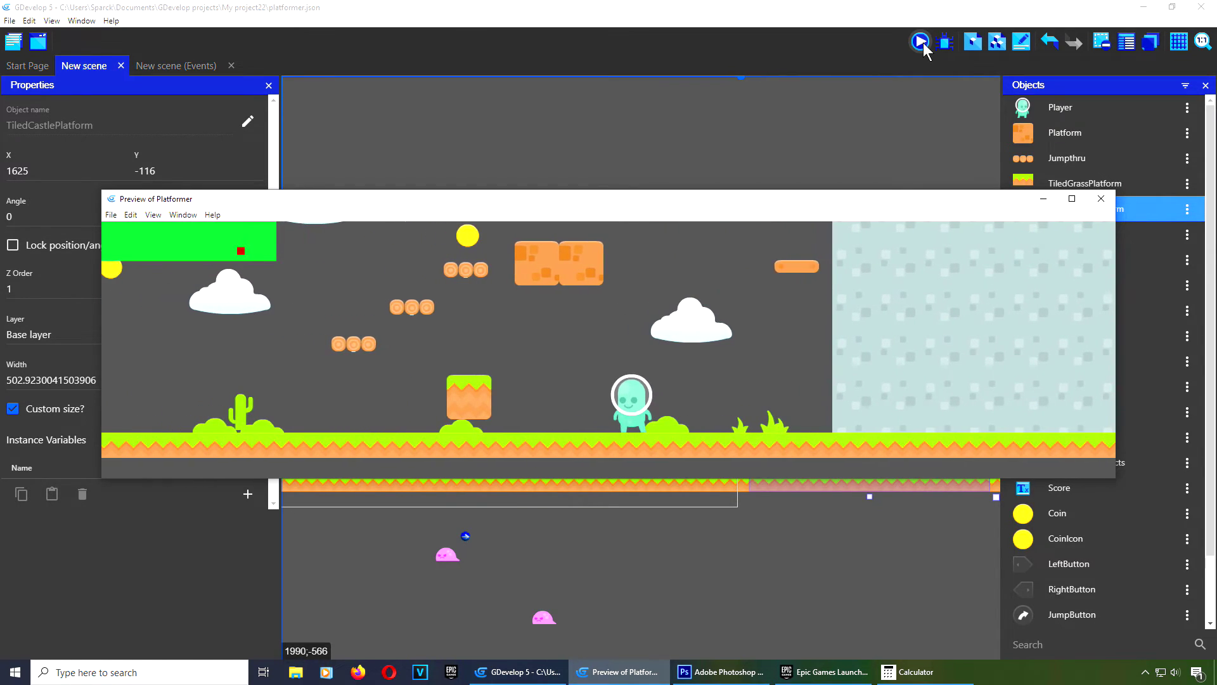
left_click(1100, 199)
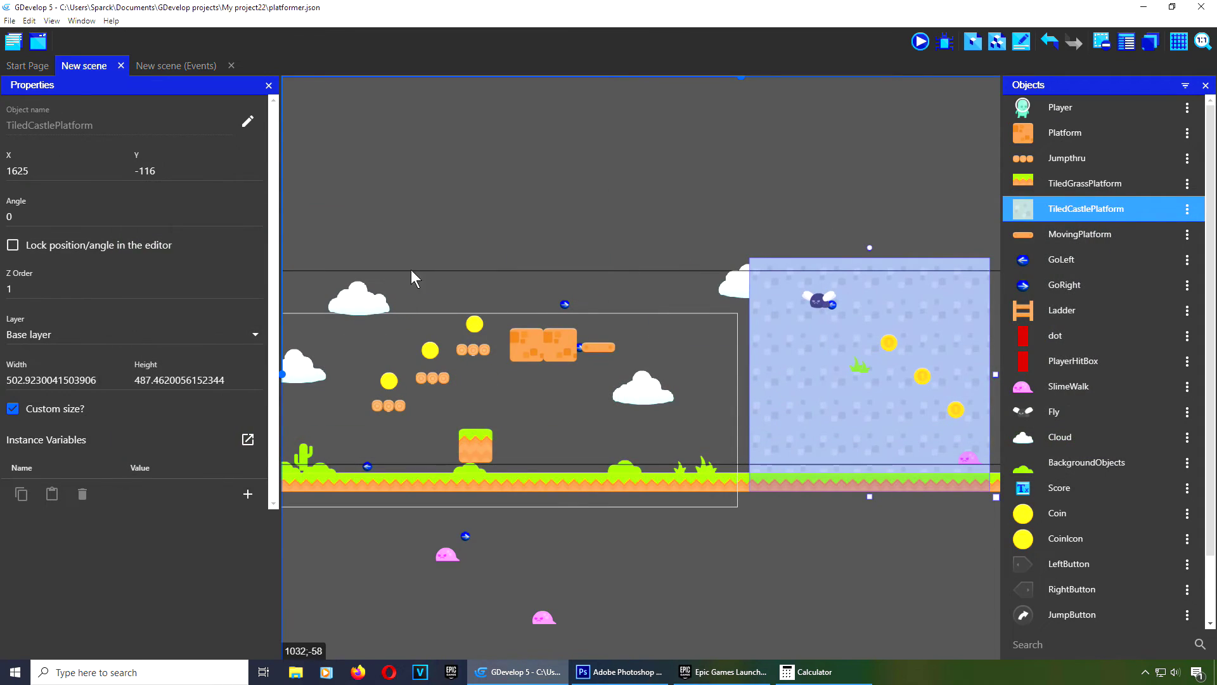
Step: Change the game's window width from 1600 back to 800 in the project properties
left_click(24, 66)
left_click(12, 42)
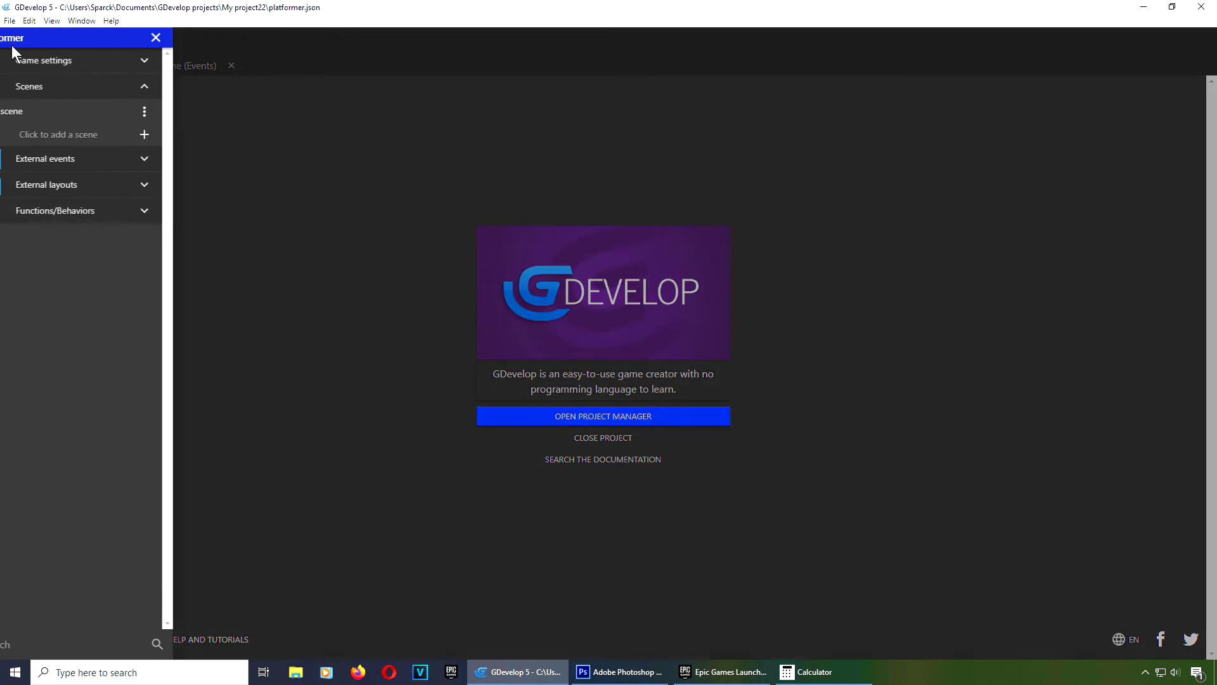
left_click(70, 85)
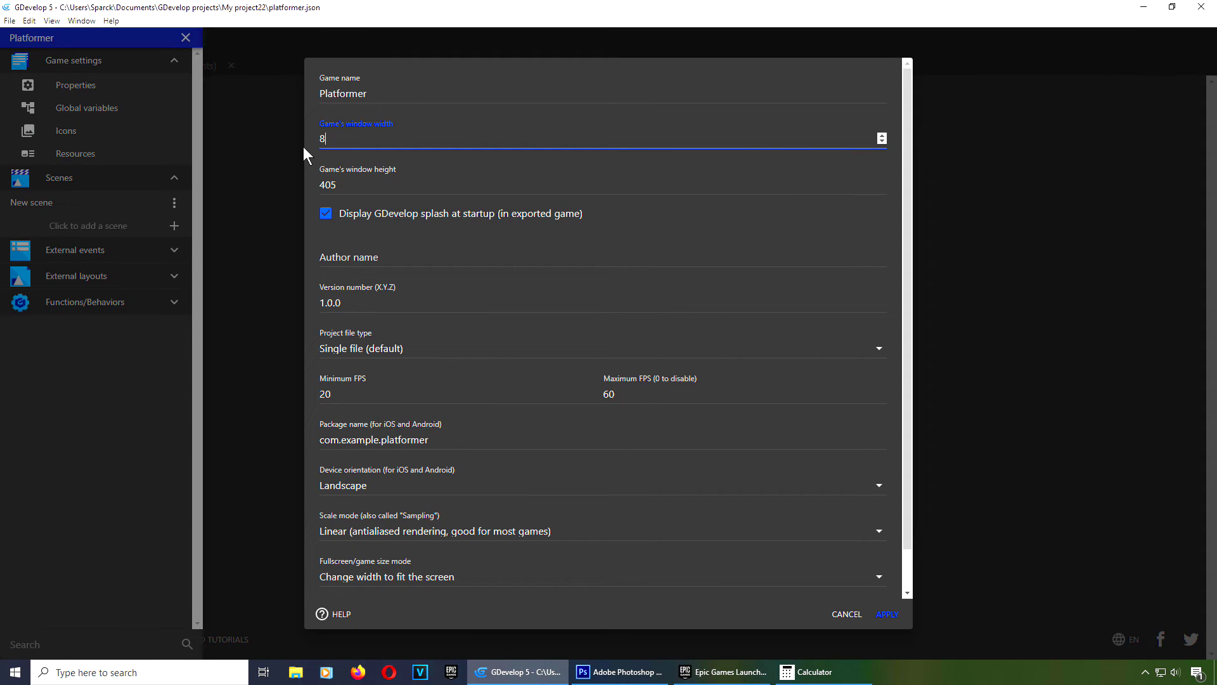
left_click(885, 614)
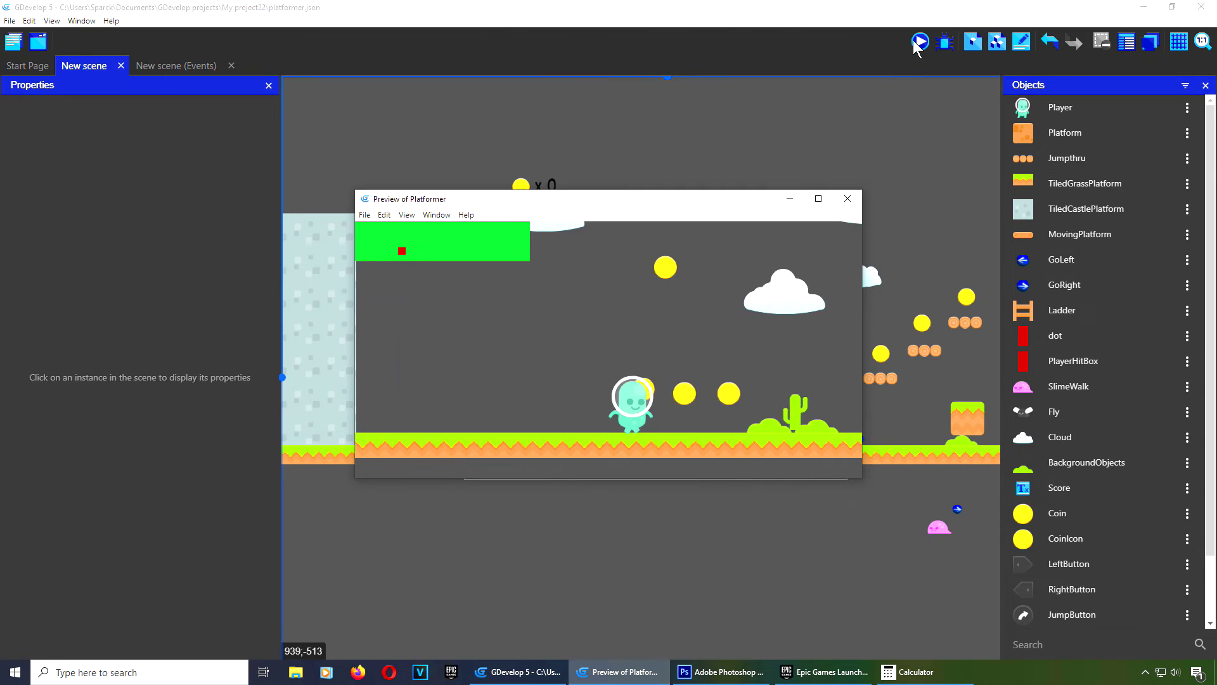
key("Right")
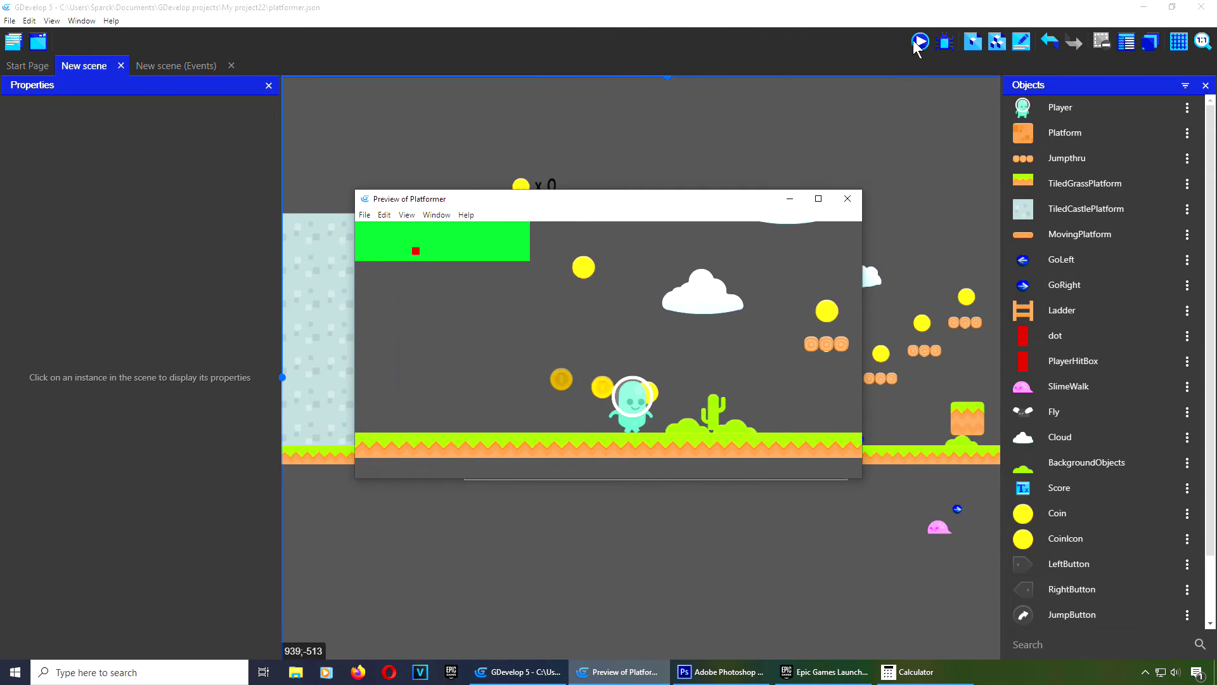
key("space")
key("Right")
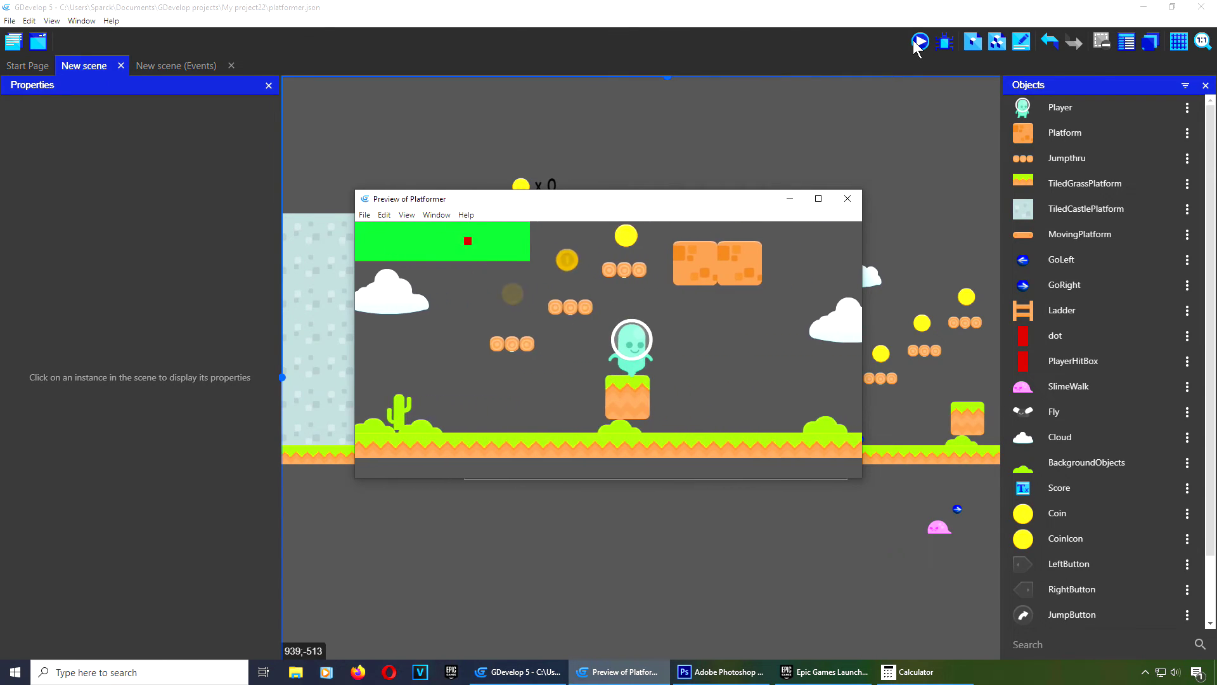
key("Right")
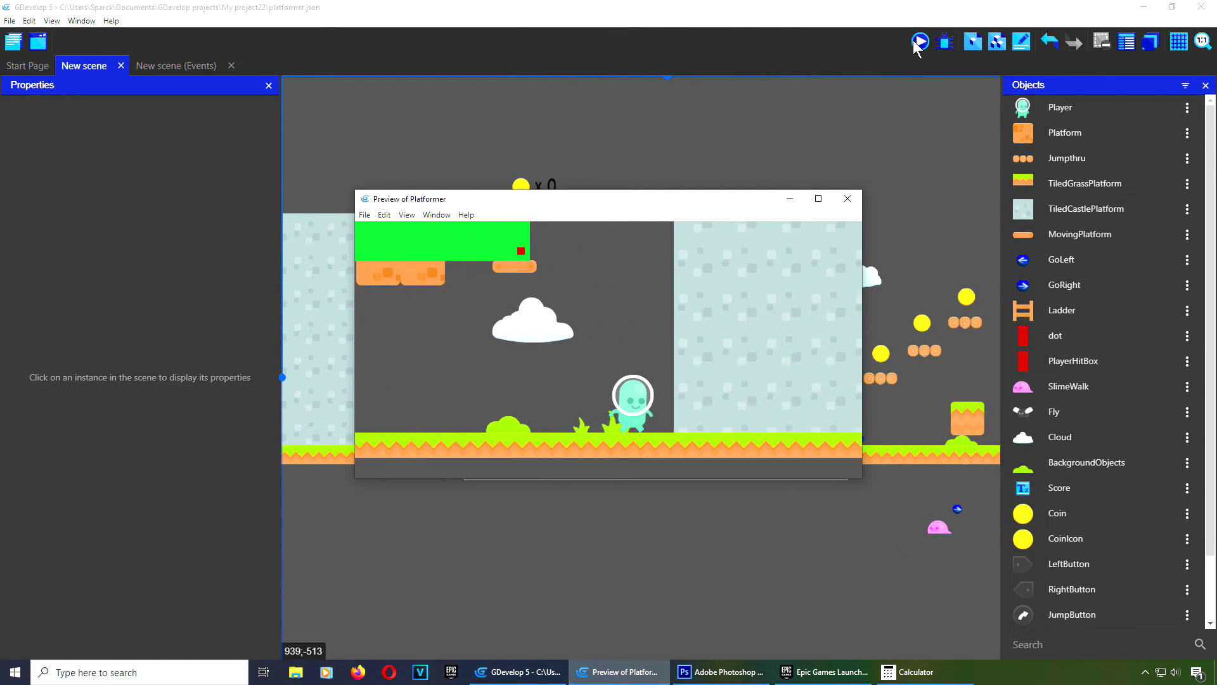
key("Left")
key("space")
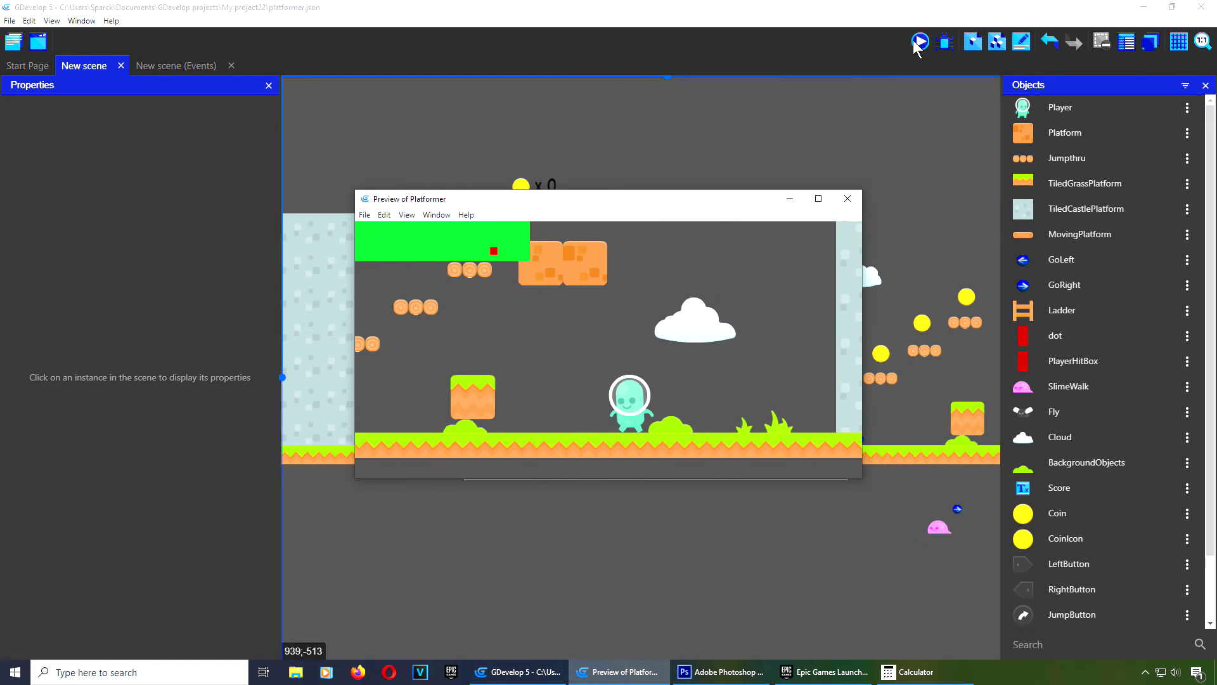
key("space")
key("Left")
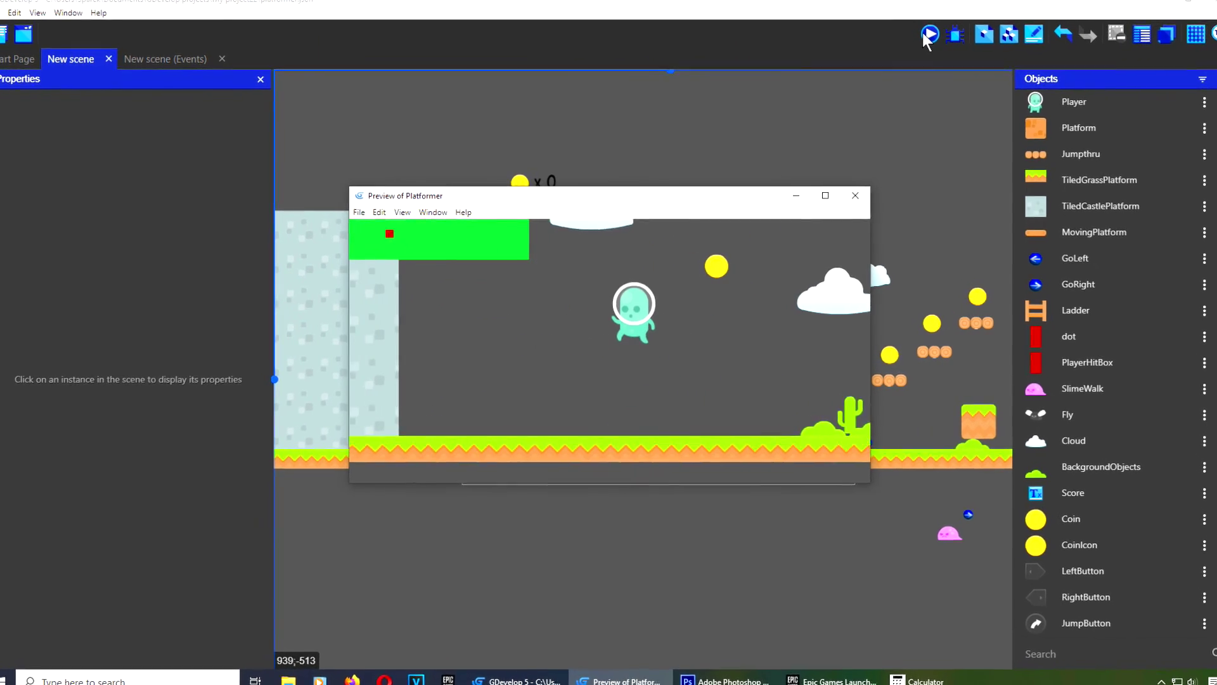
key("Right")
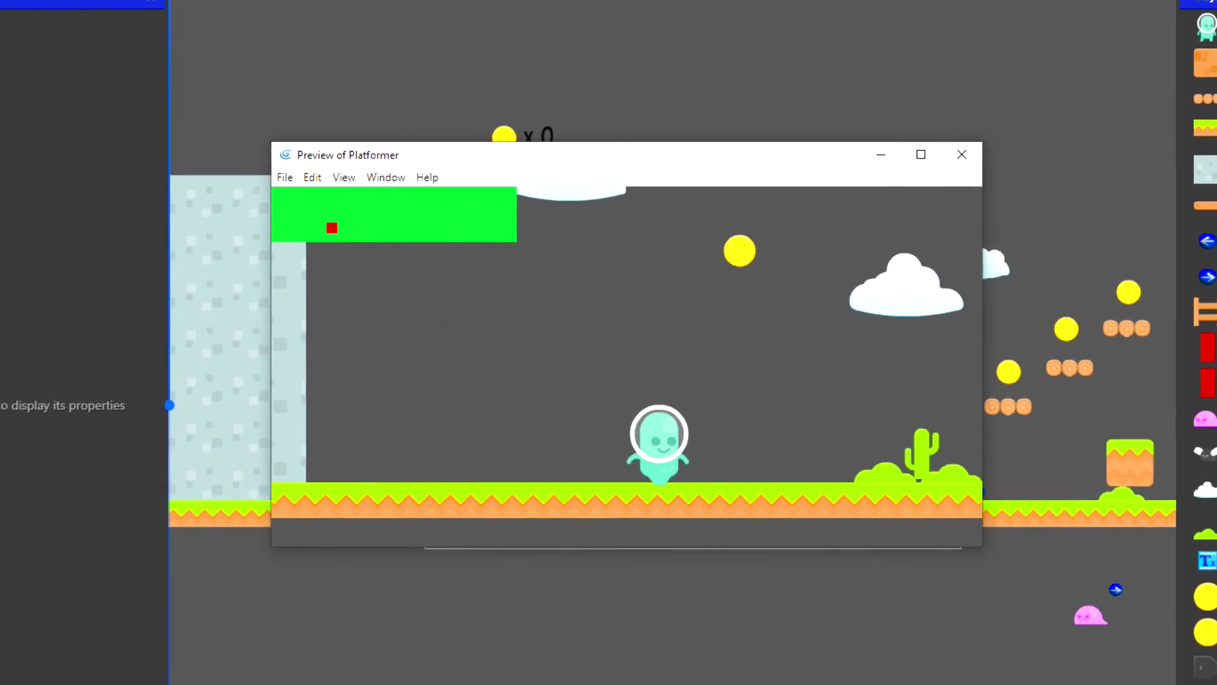
key("space")
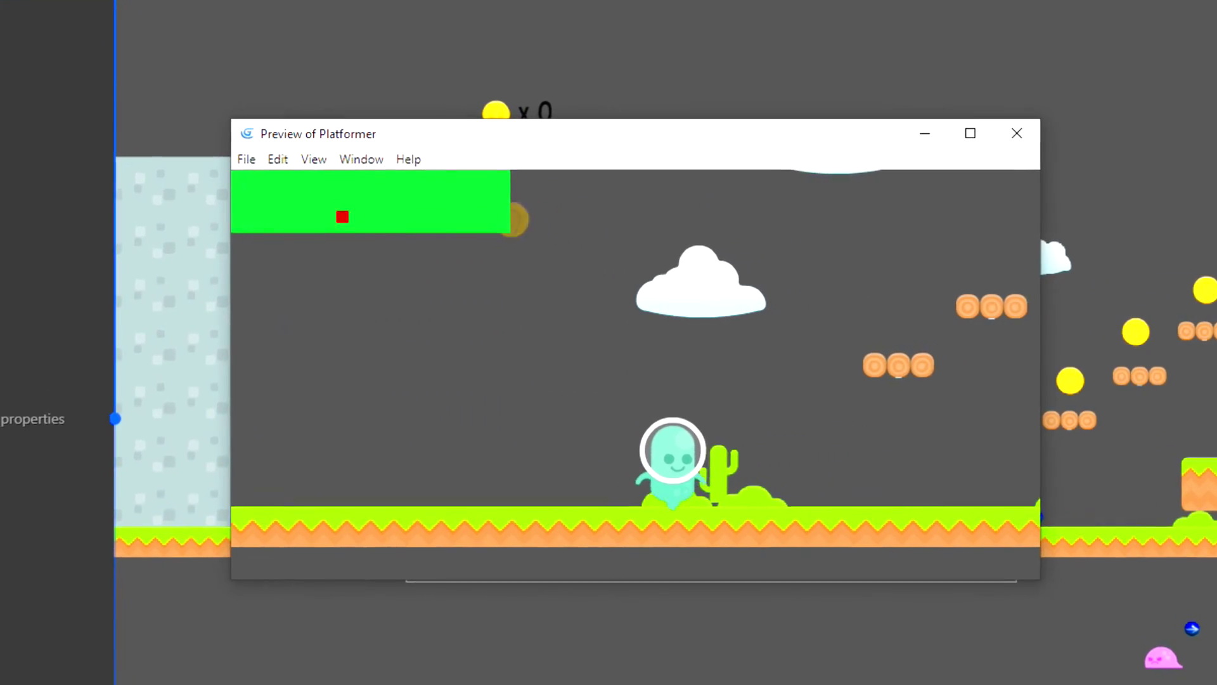
key("space")
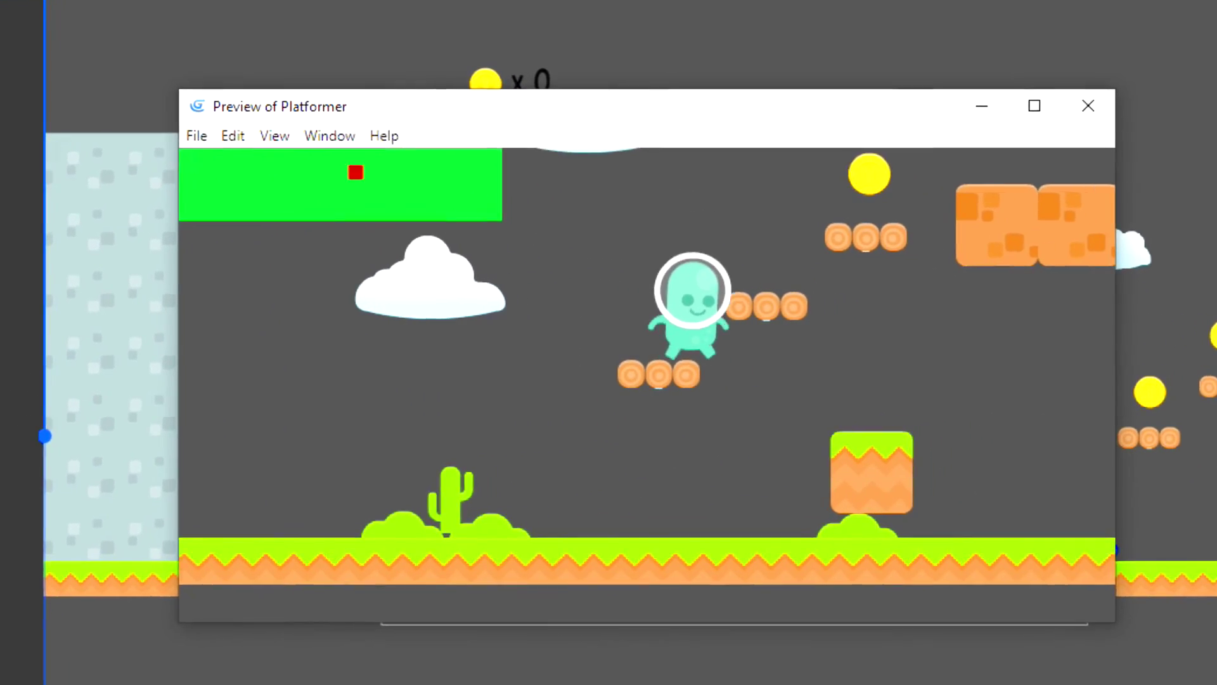
key("space")
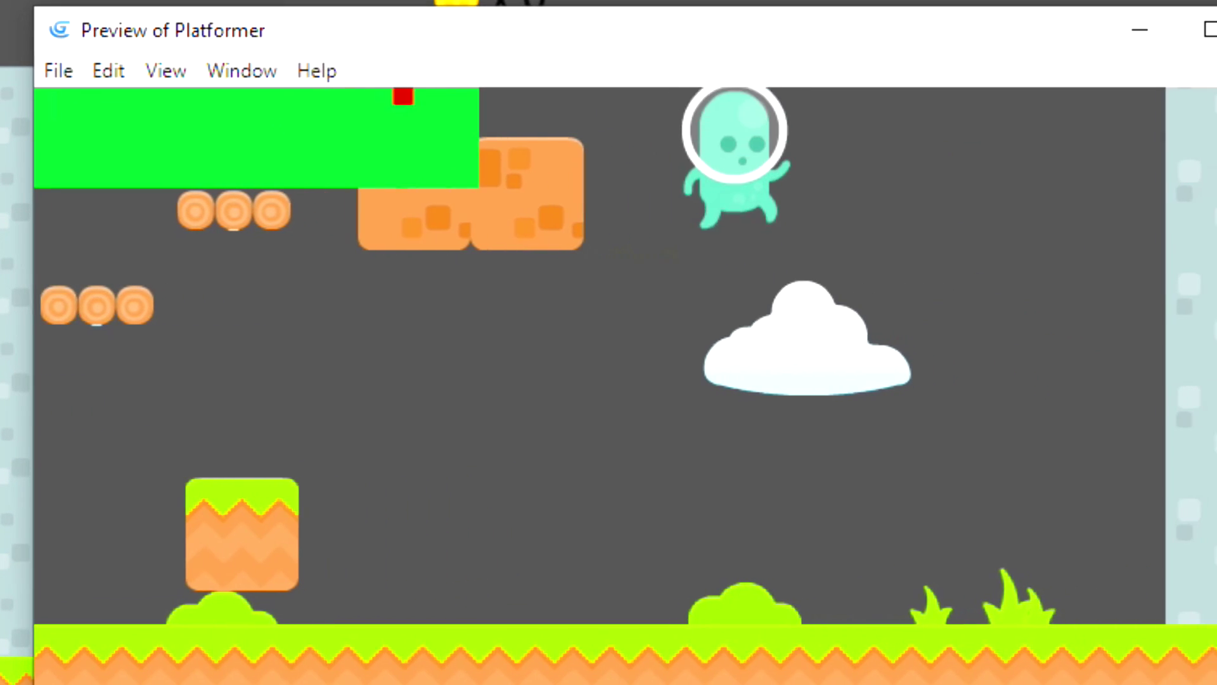
key("space")
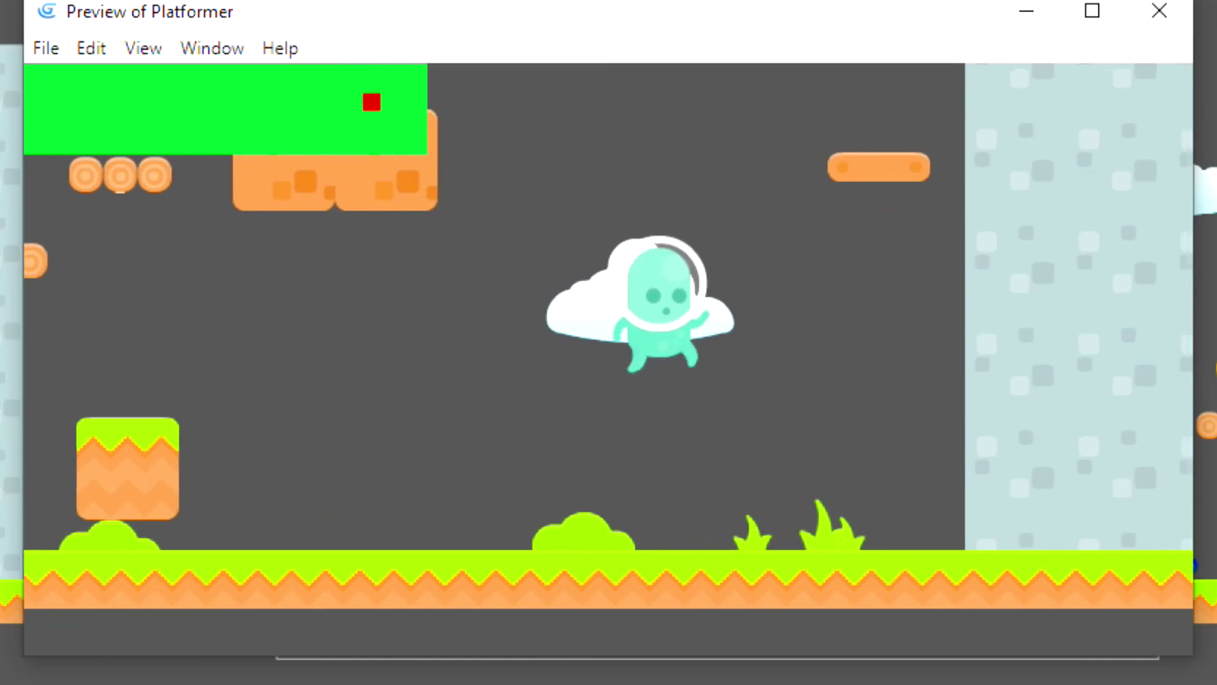
key("Left")
key("space")
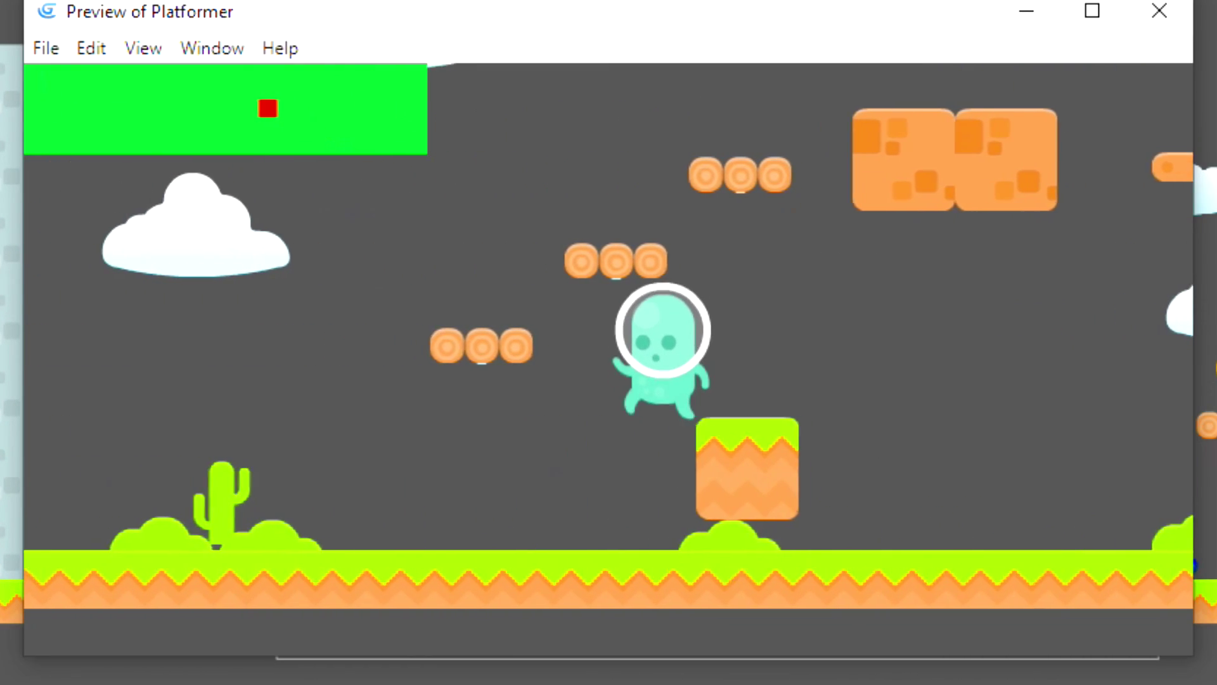
key("space")
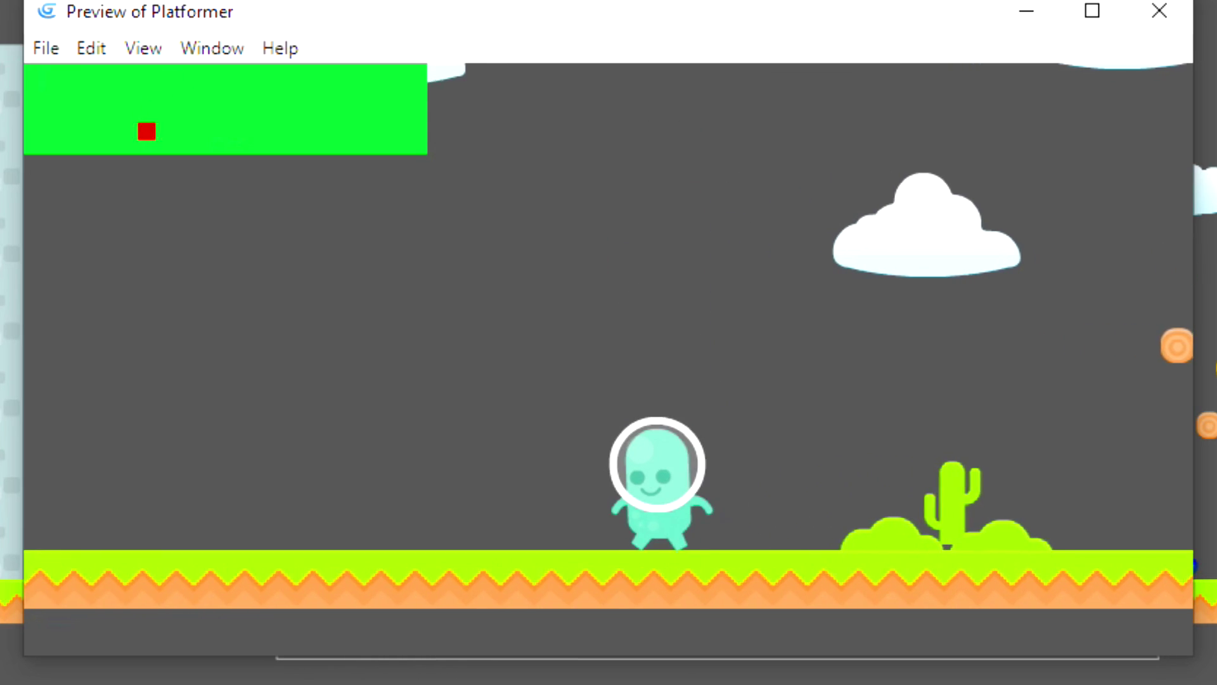